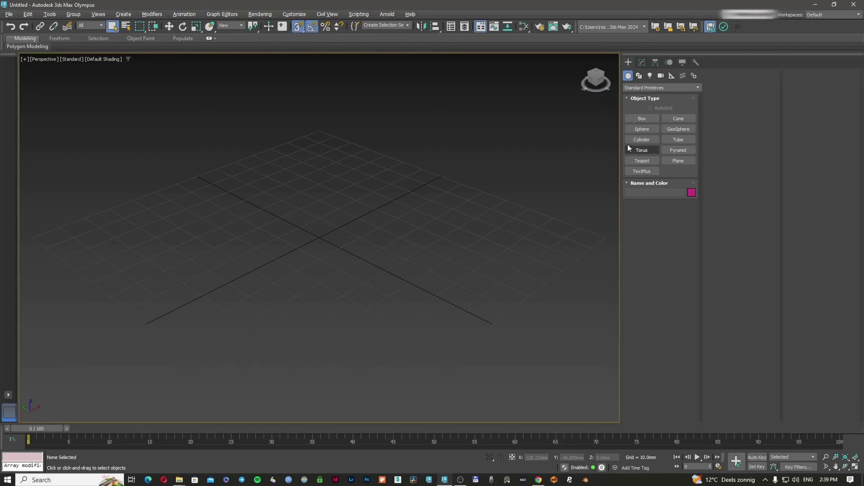
- Draw a sphere of about 19 mm radius near the centre of the grid
{"action": "left_click", "coordinate": [642, 118]}
{"action": "middle_click_drag", "start_coordinate": [366, 239], "coordinate": [372, 244]}
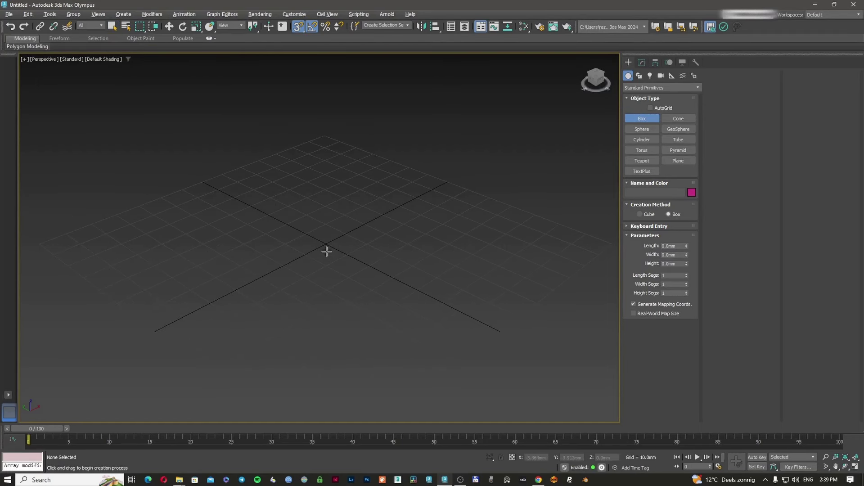
{"action": "left_click", "coordinate": [642, 129]}
{"action": "left_click_drag", "start_coordinate": [329, 251], "coordinate": [385, 251]}
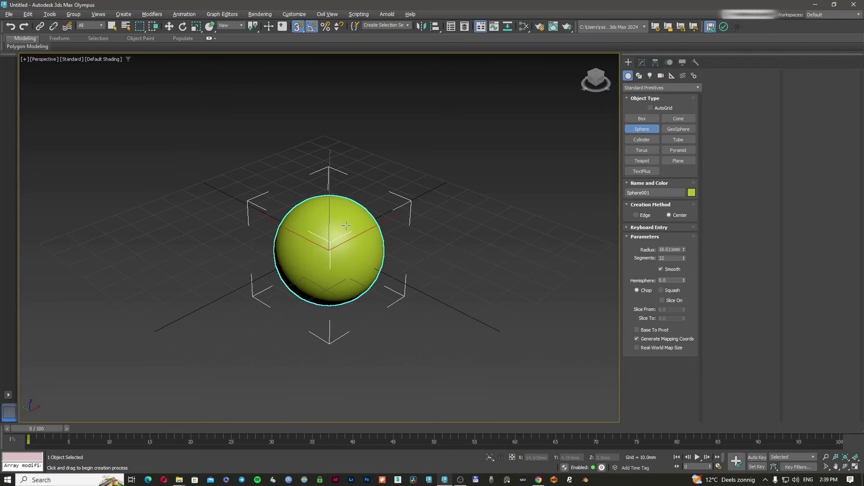
- Set the sphere's radius to 20 mm and frame it in the viewport
{"action": "double_click", "coordinate": [664, 249]}
{"action": "type", "text": "20000"}
{"action": "key", "text": "Return"}
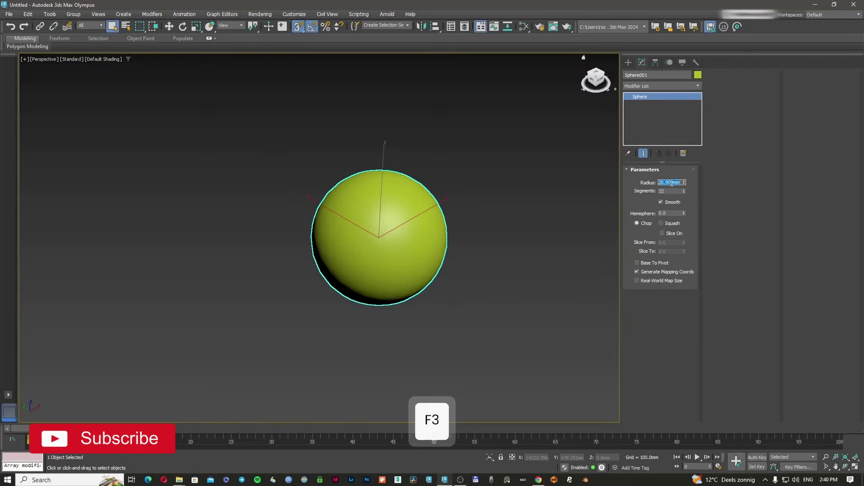
{"action": "type", "text": "20"}
{"action": "key", "text": "Return"}
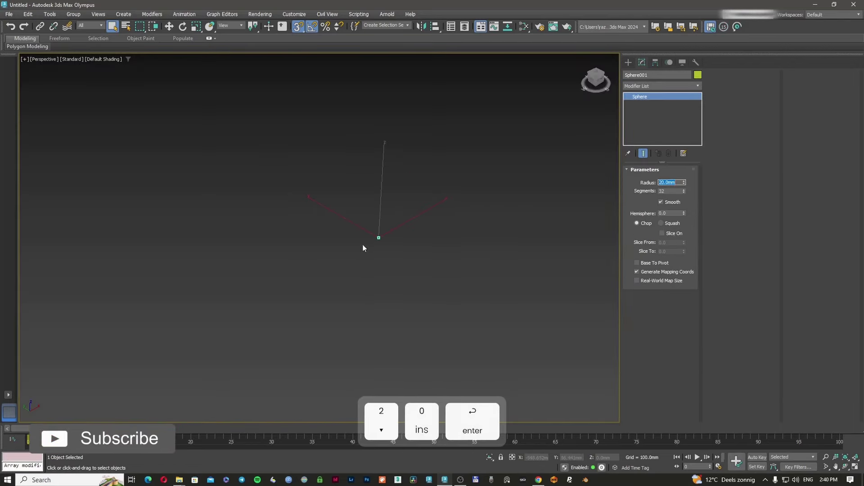
{"action": "type", "text": "z"}
{"action": "scroll", "coordinate": [389, 240], "scroll_direction": "up", "scroll_amount": 4}
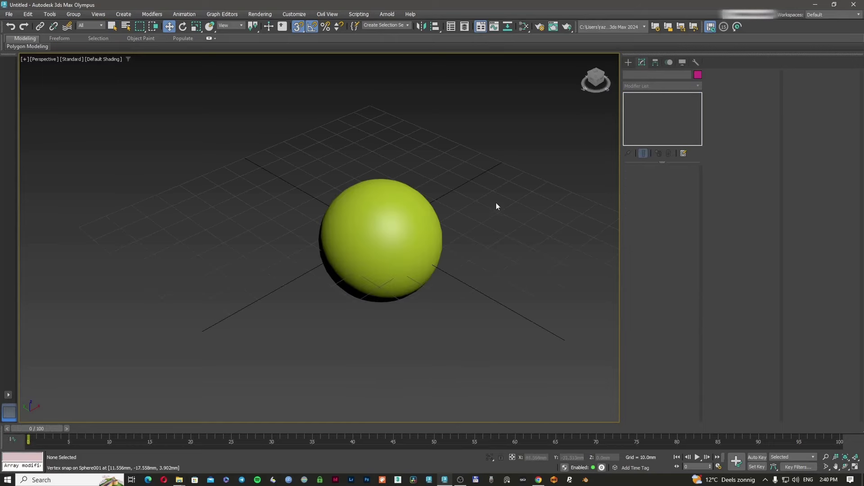
- Apply an Array modifier to the sphere
{"action": "left_click", "coordinate": [432, 223]}
{"action": "left_click", "coordinate": [665, 88]}
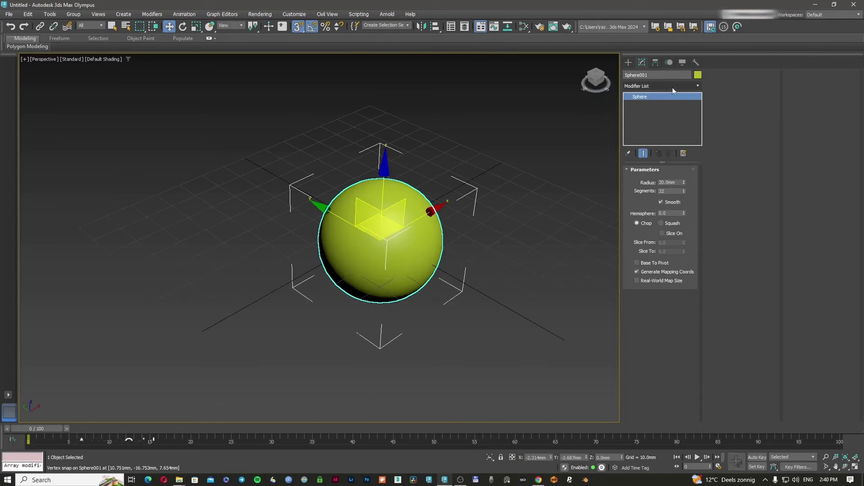
{"action": "type", "text": "AR"}
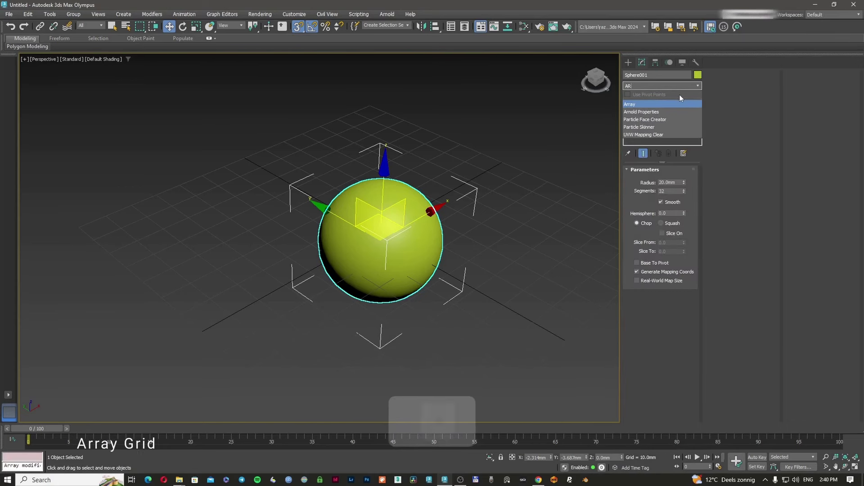
{"action": "left_click", "coordinate": [679, 104]}
{"action": "scroll", "coordinate": [266, 316], "scroll_direction": "down", "scroll_amount": 3}
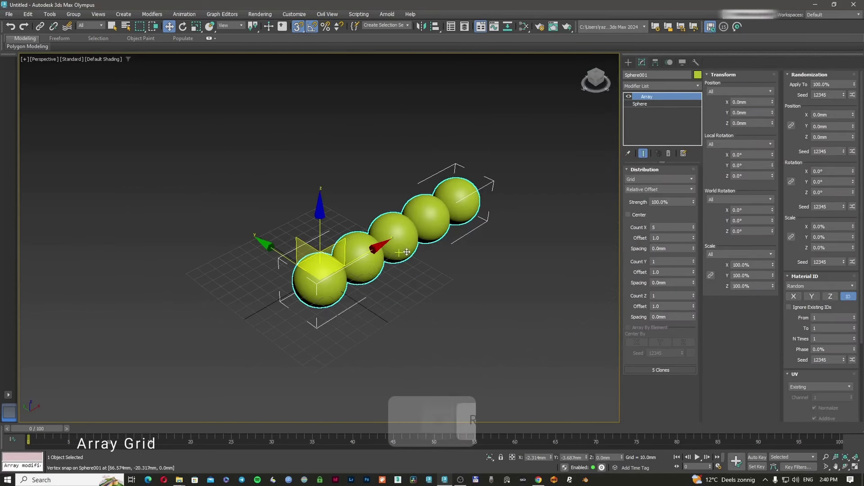
{"action": "scroll", "coordinate": [435, 243], "scroll_direction": "up", "scroll_amount": 3}
{"action": "scroll", "coordinate": [435, 240], "scroll_direction": "down", "scroll_amount": 3}
{"action": "scroll", "coordinate": [435, 239], "scroll_direction": "up", "scroll_amount": 3}
{"action": "middle_click_drag", "start_coordinate": [432, 235], "coordinate": [398, 235], "text": "alt"}
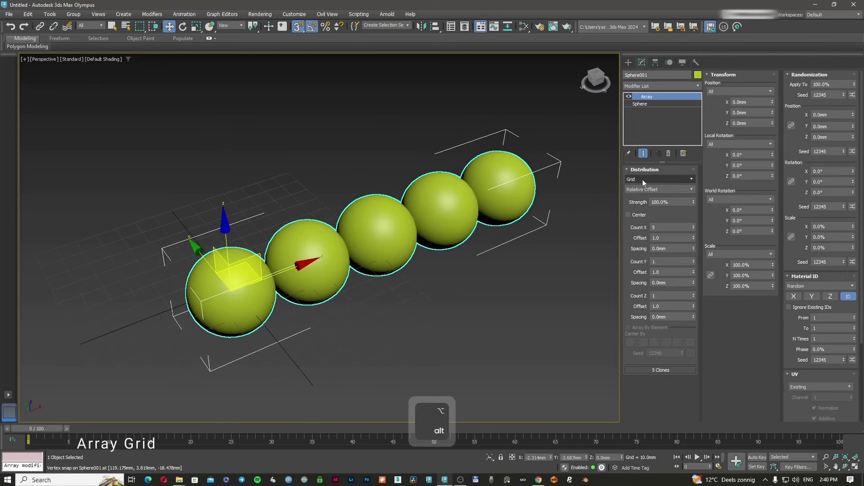
- Use the Grid distribution for the array and turn off the 3D and angle snaps
{"action": "left_click", "coordinate": [642, 180]}
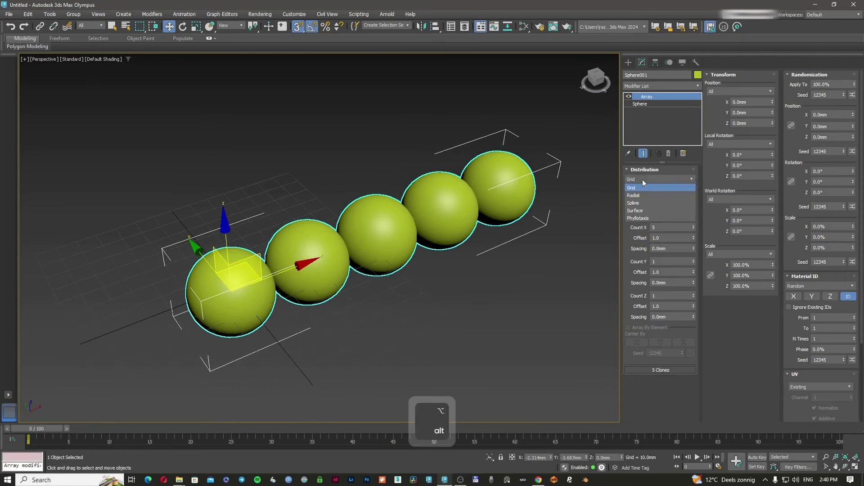
{"action": "left_click", "coordinate": [648, 187]}
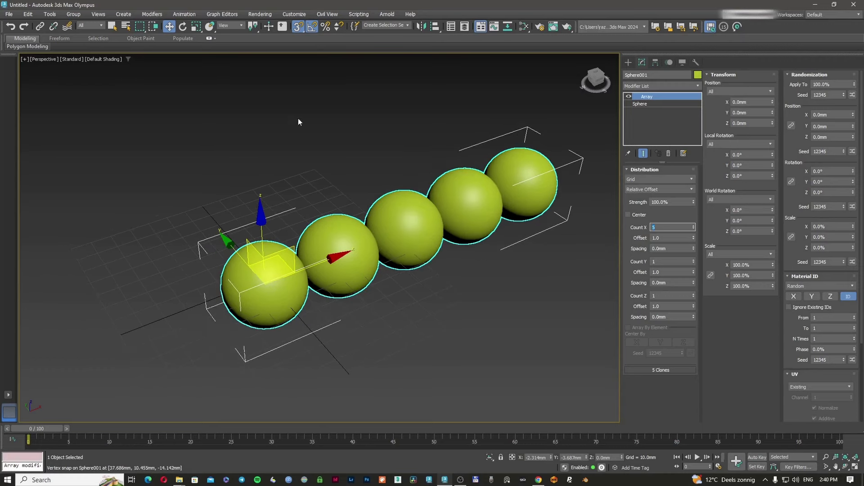
{"action": "left_click", "coordinate": [311, 26]}
{"action": "left_click", "coordinate": [299, 27]}
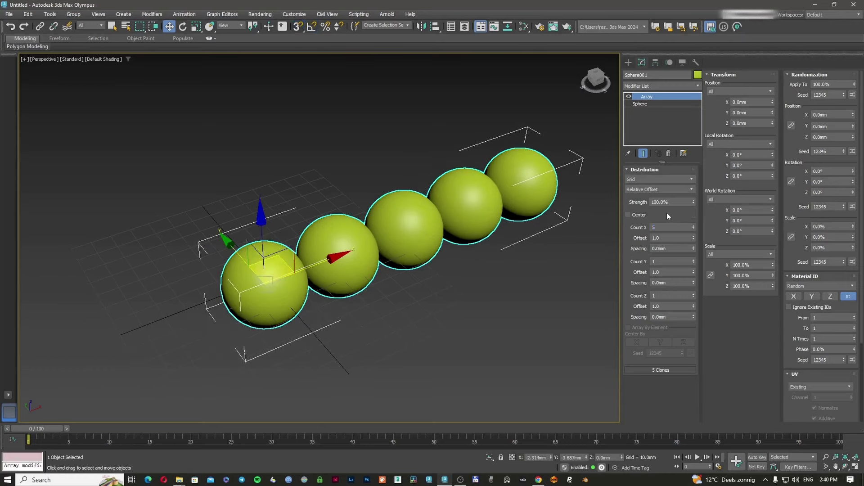
- Try out the array's X count and an X offset of 3.3, restoring the offset to 1.0
{"action": "mouse_move", "coordinate": [694, 227]}
{"action": "left_mouse_down"}
{"action": "mouse_move", "coordinate": [699, 237]}
{"action": "mouse_move", "coordinate": [699, 225]}
{"action": "left_mouse_up"}
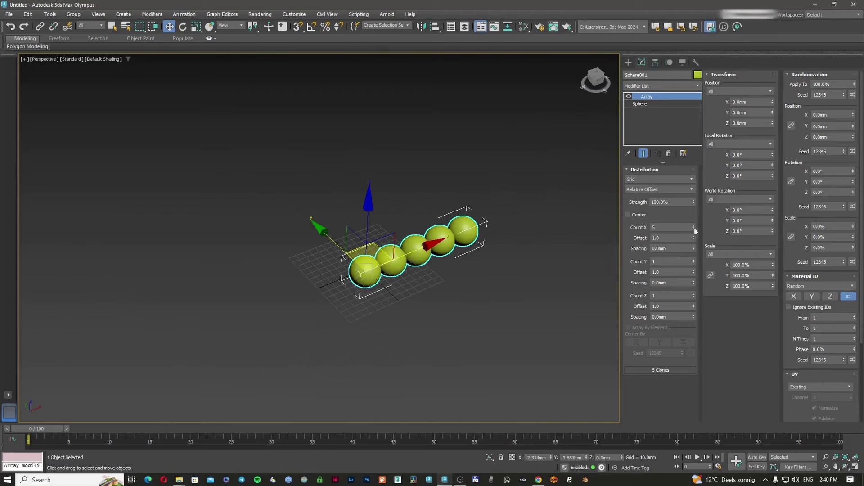
{"action": "left_click", "coordinate": [694, 231]}
{"action": "mouse_move", "coordinate": [694, 239]}
{"action": "left_mouse_down"}
{"action": "mouse_move", "coordinate": [693, 213]}
{"action": "mouse_move", "coordinate": [693, 229]}
{"action": "left_mouse_up"}
{"action": "middle_click_drag", "start_coordinate": [557, 245], "coordinate": [374, 275]}
{"action": "middle_click_drag", "start_coordinate": [373, 274], "coordinate": [371, 266], "text": "alt"}
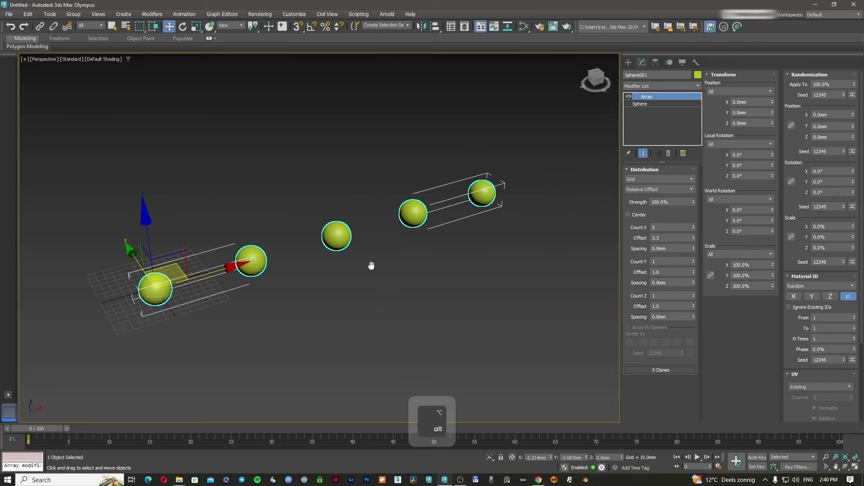
{"action": "double_click", "coordinate": [659, 239]}
{"action": "type", "text": "1"}
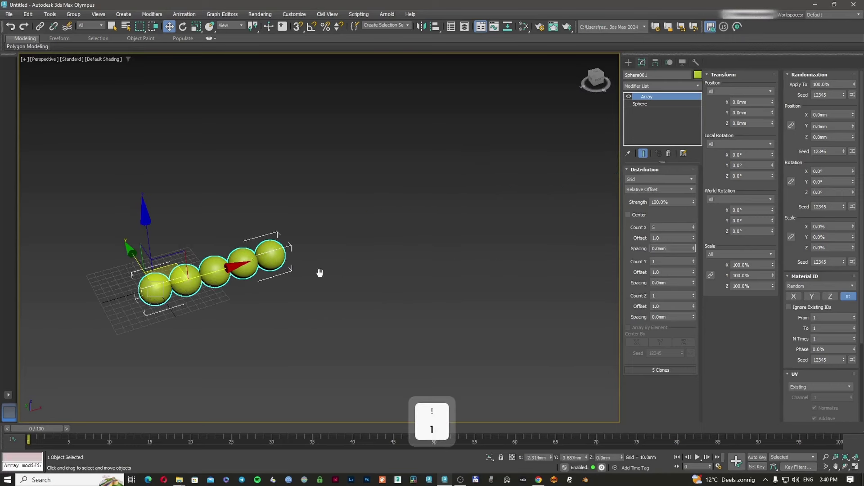
{"action": "middle_click_drag", "start_coordinate": [318, 274], "coordinate": [453, 247]}
{"action": "scroll", "coordinate": [390, 235], "scroll_direction": "up", "scroll_amount": 5}
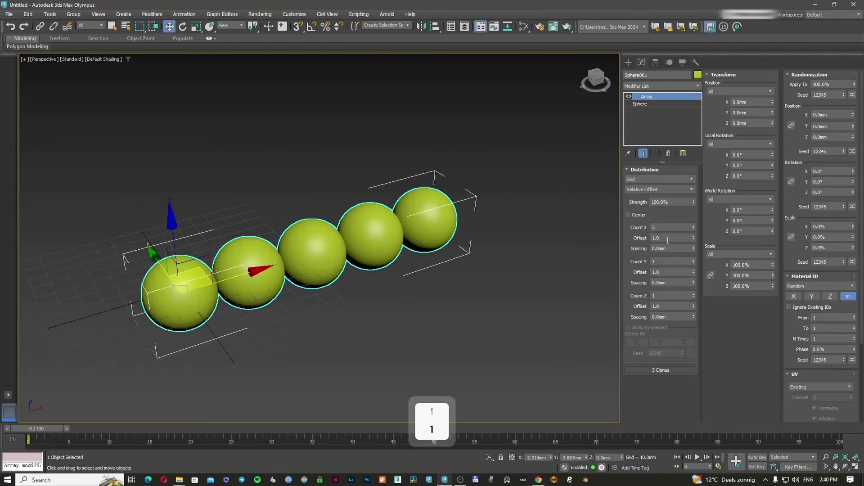
- Set the array's X spacing to 20 mm
{"action": "left_click_drag", "start_coordinate": [694, 249], "coordinate": [718, 163]}
{"action": "right_click", "coordinate": [718, 163]}
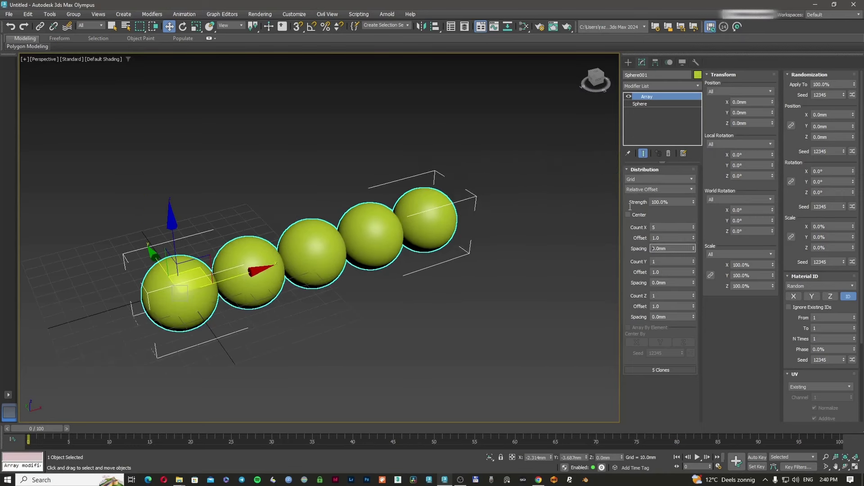
{"action": "left_click", "coordinate": [643, 104]}
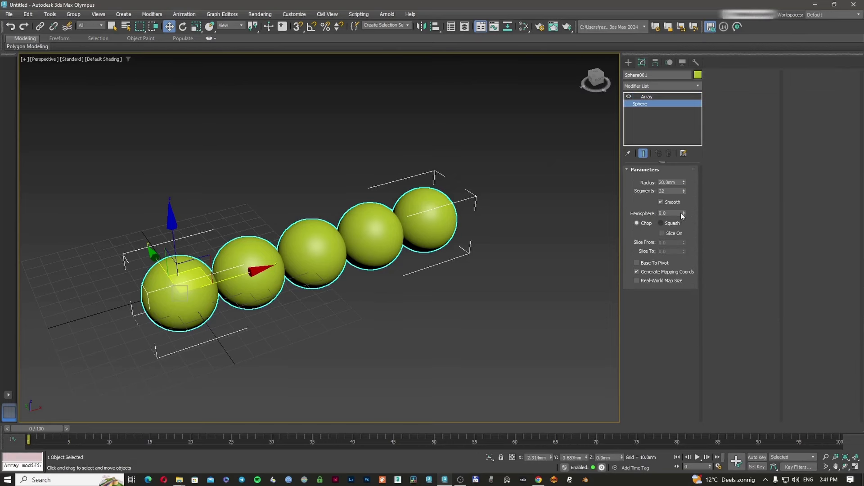
{"action": "left_click", "coordinate": [652, 97]}
{"action": "double_click", "coordinate": [677, 247]}
{"action": "type", "text": "20"}
{"action": "key", "text": "Return"}
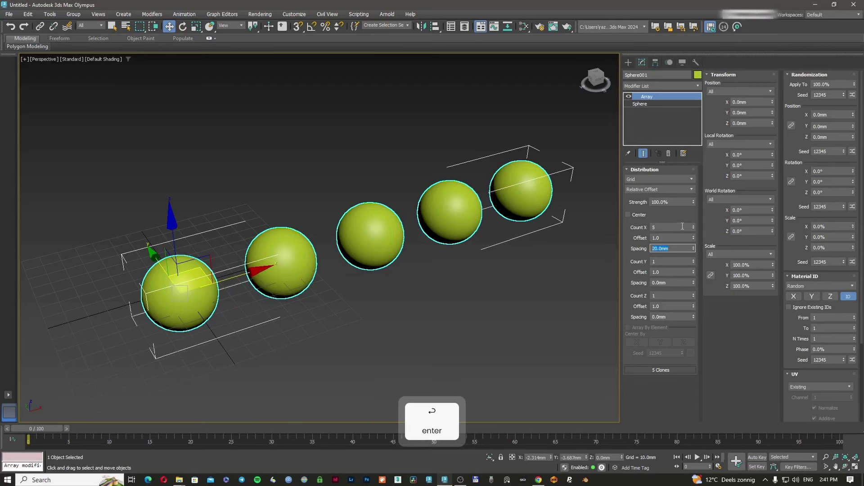
- Center the array of spheres on the original object's position
{"action": "middle_click_drag", "start_coordinate": [414, 230], "coordinate": [440, 218], "text": "alt"}
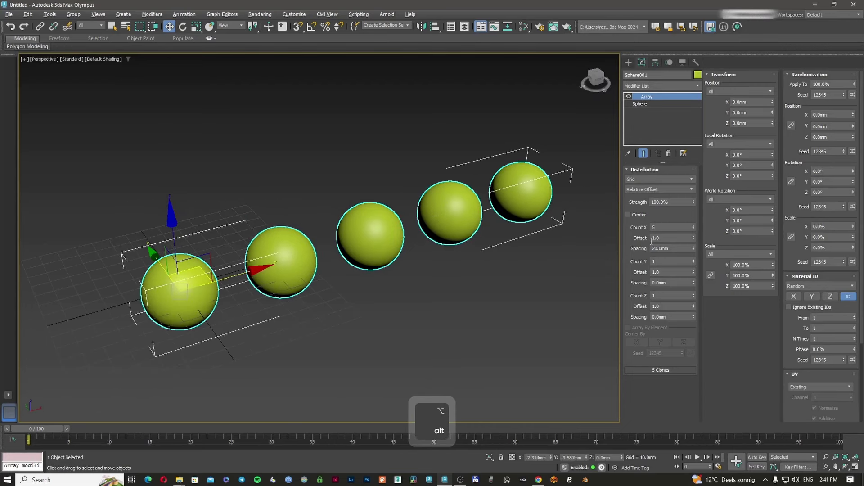
{"action": "left_click", "coordinate": [628, 214]}
{"action": "left_click", "coordinate": [628, 214]}
{"action": "left_click", "coordinate": [628, 215]}
{"action": "middle_click_drag", "start_coordinate": [315, 281], "coordinate": [407, 260]}
{"action": "scroll", "coordinate": [418, 250], "scroll_direction": "down", "scroll_amount": 3}
{"action": "scroll", "coordinate": [407, 261], "scroll_direction": "up", "scroll_amount": 1}
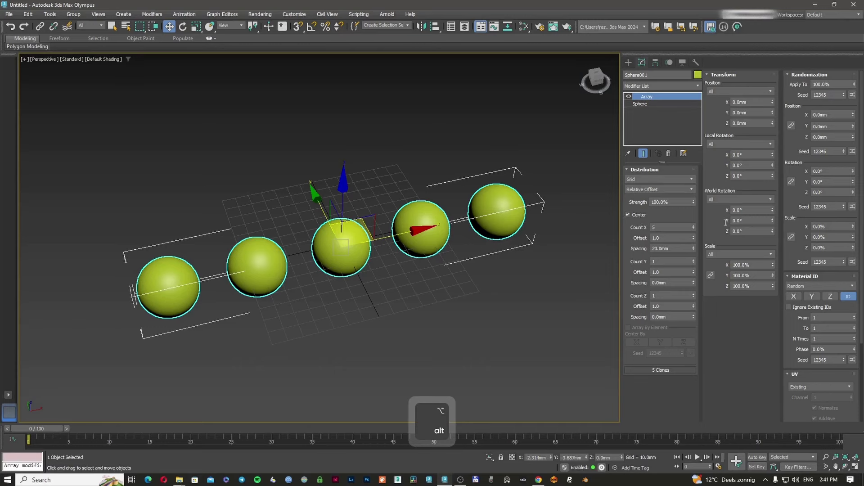
- Increase the array's X count to 10
{"action": "left_click", "coordinate": [694, 226]}
{"action": "left_click", "coordinate": [693, 225]}
{"action": "left_click", "coordinate": [693, 225]}
{"action": "left_click", "coordinate": [694, 226]}
{"action": "left_click", "coordinate": [694, 225]}
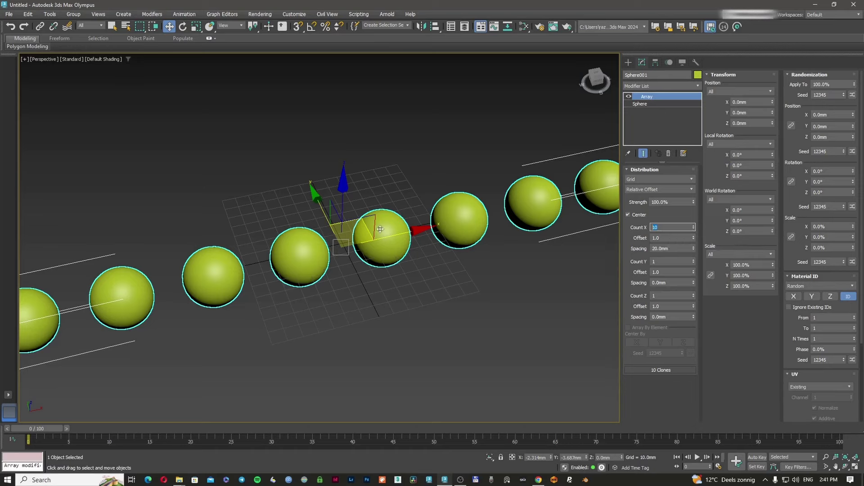
- Disable the Array modifier to compare the row with the single sphere, and enable it again
{"action": "left_click", "coordinate": [629, 97]}
{"action": "scroll", "coordinate": [347, 198], "scroll_direction": "up", "scroll_amount": 3}
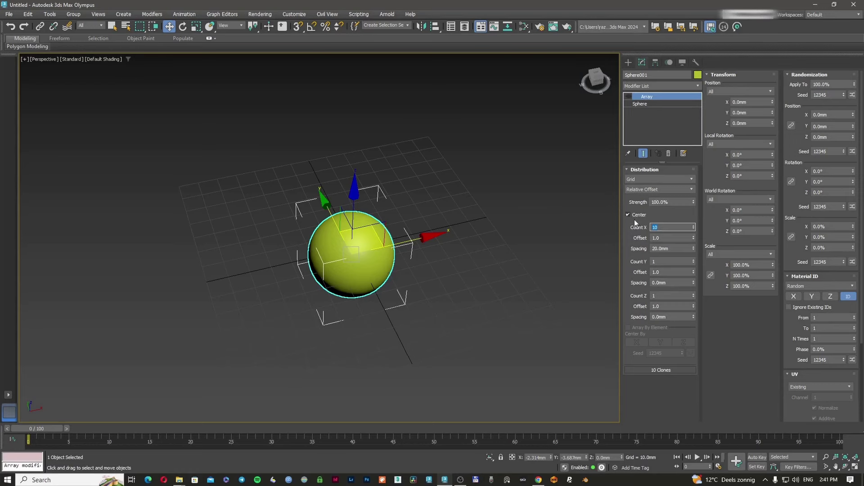
{"action": "left_click", "coordinate": [629, 97]}
{"action": "scroll", "coordinate": [524, 236], "scroll_direction": "down", "scroll_amount": 3}
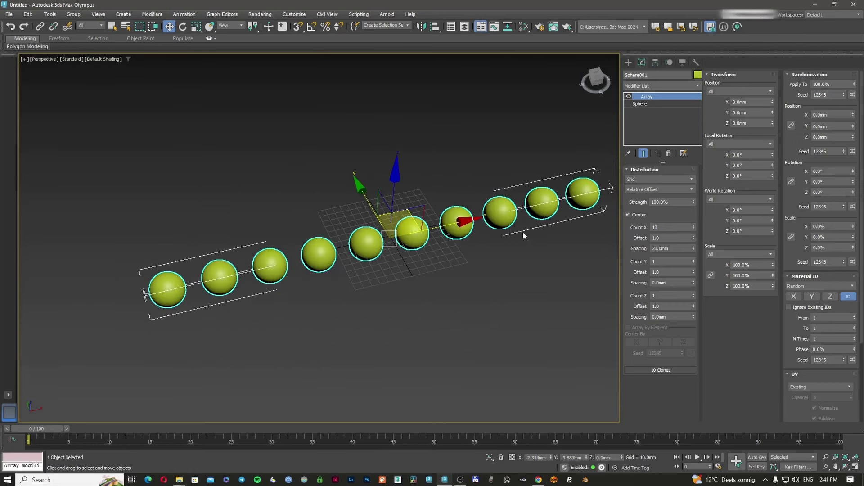
{"action": "middle_click_drag", "start_coordinate": [480, 235], "coordinate": [460, 239]}
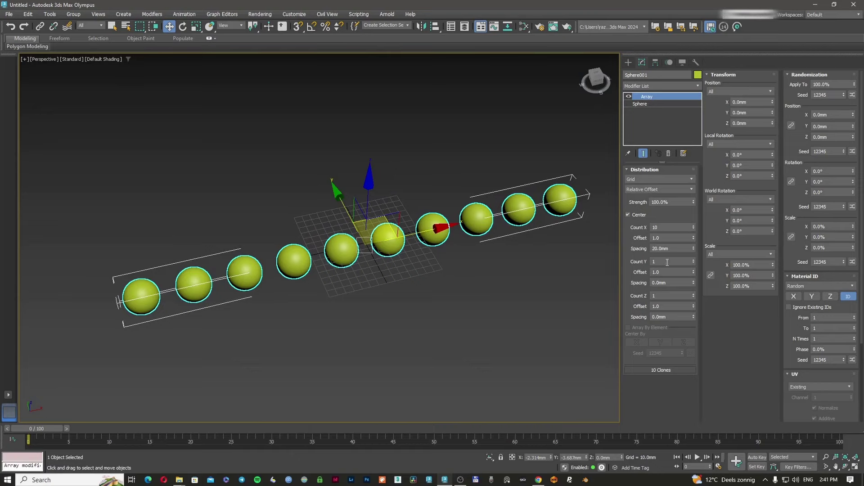
- Raise the array's Y count to 7 to form several rows of spheres
{"action": "left_click_drag", "start_coordinate": [695, 262], "coordinate": [695, 262]}
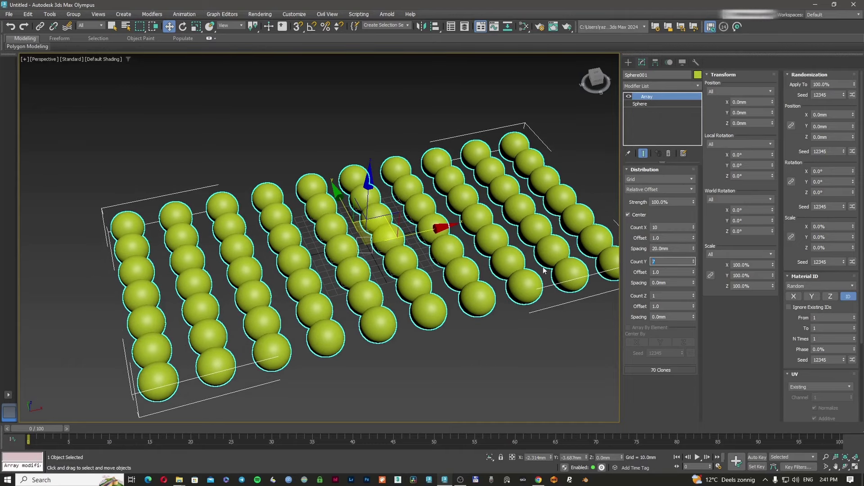
{"action": "mouse_move", "coordinate": [407, 295]}
{"action": "middle_mouse_down", "text": "alt"}
{"action": "mouse_move", "coordinate": [398, 324]}
{"action": "mouse_move", "coordinate": [405, 303]}
{"action": "mouse_move", "coordinate": [409, 308]}
{"action": "middle_mouse_up", "text": "alt"}
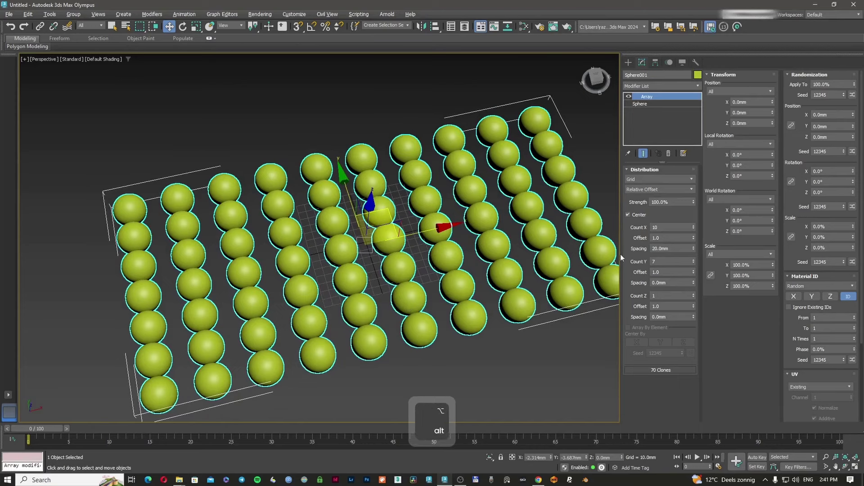
{"action": "left_click", "coordinate": [666, 249]}
{"action": "left_click", "coordinate": [660, 228]}
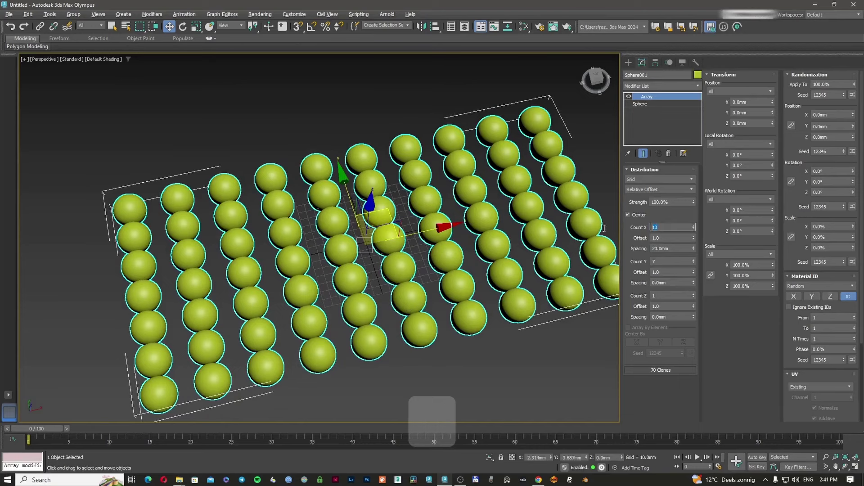
{"action": "left_click", "coordinate": [662, 247]}
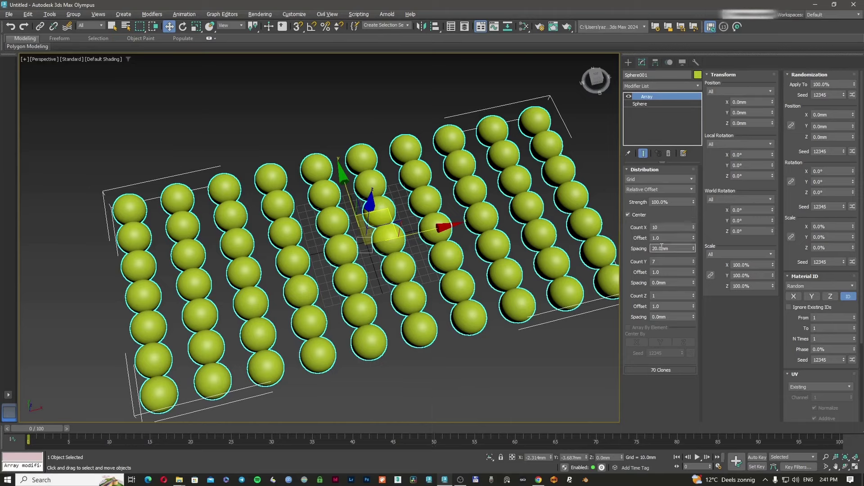
{"action": "left_click", "coordinate": [657, 282]}
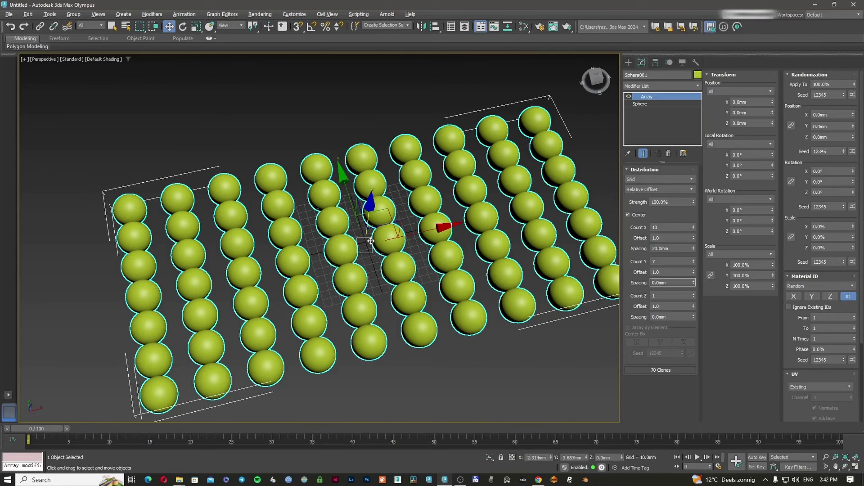
- Raise the array's Z count to 7 to stack the spheres in layers
{"action": "middle_click_drag", "start_coordinate": [421, 256], "coordinate": [663, 295], "text": "alt"}
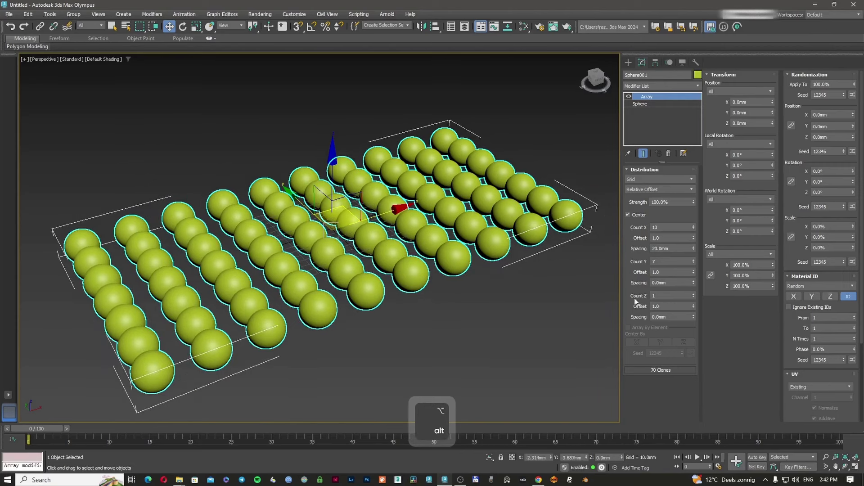
{"action": "left_click_drag", "start_coordinate": [694, 296], "coordinate": [695, 295]}
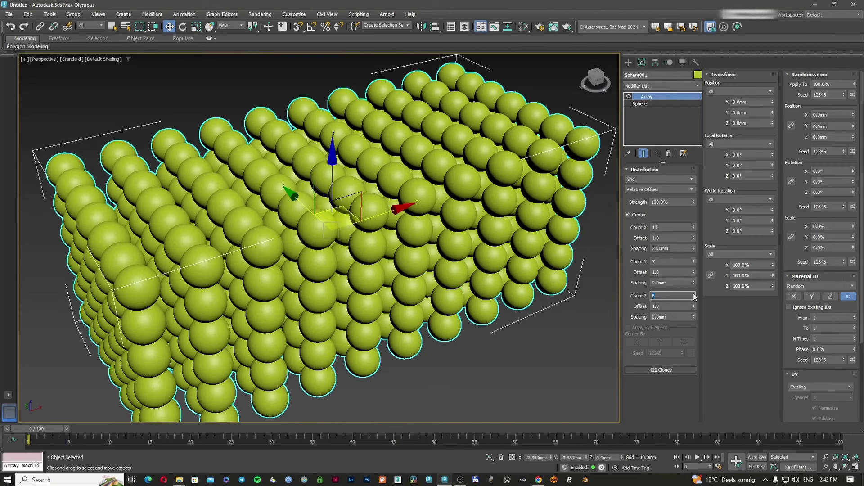
{"action": "left_click", "coordinate": [694, 295]}
{"action": "middle_click_drag", "start_coordinate": [397, 234], "coordinate": [554, 252], "text": "alt"}
{"action": "middle_click_drag", "start_coordinate": [362, 216], "coordinate": [329, 237]}
{"action": "scroll", "coordinate": [351, 246], "scroll_direction": "up", "scroll_amount": 3}
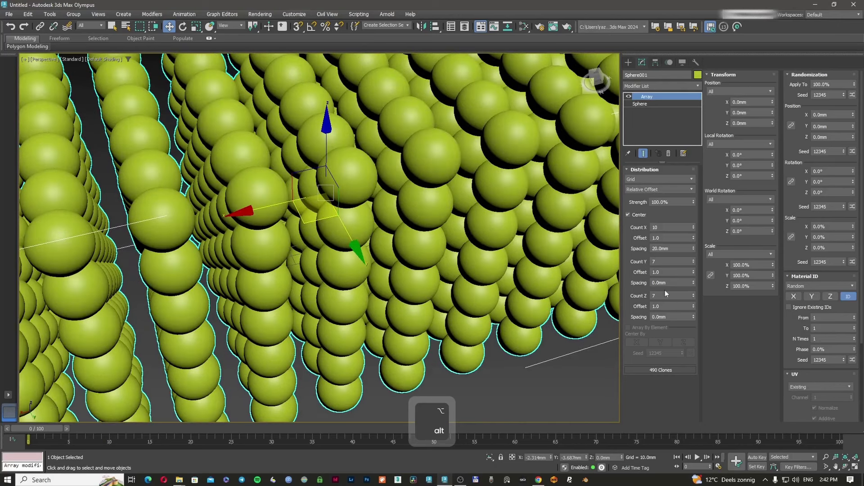
{"action": "scroll", "coordinate": [568, 283], "scroll_direction": "down", "scroll_amount": 4}
- Spread the layers of spheres apart with a Z spacing of about 31.9 mm
{"action": "left_click_drag", "start_coordinate": [692, 304], "coordinate": [694, 181]}
{"action": "right_click", "coordinate": [690, 317]}
{"action": "scroll", "coordinate": [448, 239], "scroll_direction": "down", "scroll_amount": 3}
{"action": "middle_click_drag", "start_coordinate": [505, 270], "coordinate": [394, 257], "text": "alt"}
{"action": "scroll", "coordinate": [381, 242], "scroll_direction": "up", "scroll_amount": 4}
{"action": "scroll", "coordinate": [381, 241], "scroll_direction": "down", "scroll_amount": 5, "text": "alt"}
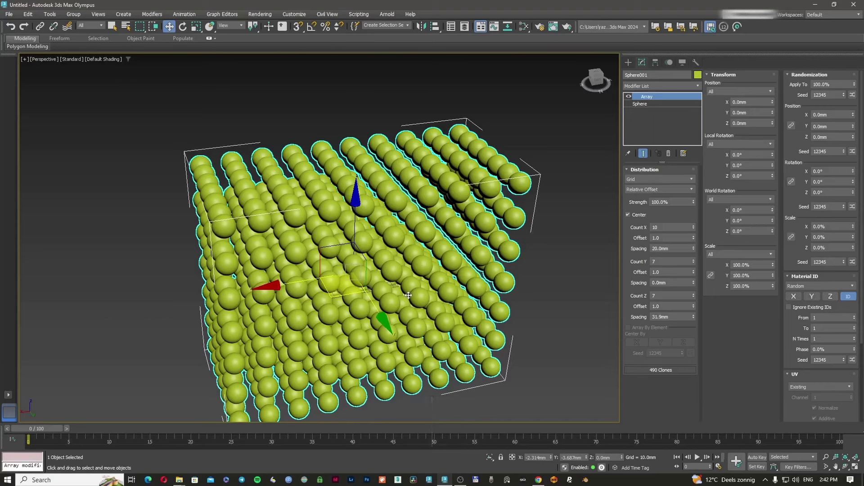
{"action": "left_click", "coordinate": [730, 76]}
{"action": "left_click", "coordinate": [729, 75]}
{"action": "left_click", "coordinate": [669, 379]}
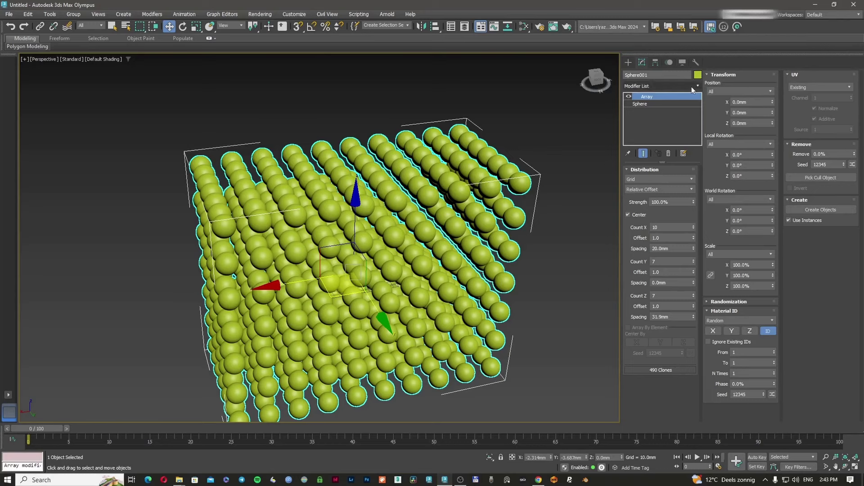
- Try offsetting the position of the array's clones along X and Y, and cancel each offset
{"action": "left_click", "coordinate": [725, 90]}
{"action": "left_click", "coordinate": [742, 92]}
{"action": "left_click", "coordinate": [741, 92]}
{"action": "left_click", "coordinate": [739, 91]}
{"action": "left_click_drag", "start_coordinate": [773, 101], "coordinate": [833, 24]}
{"action": "right_click", "coordinate": [832, 23]}
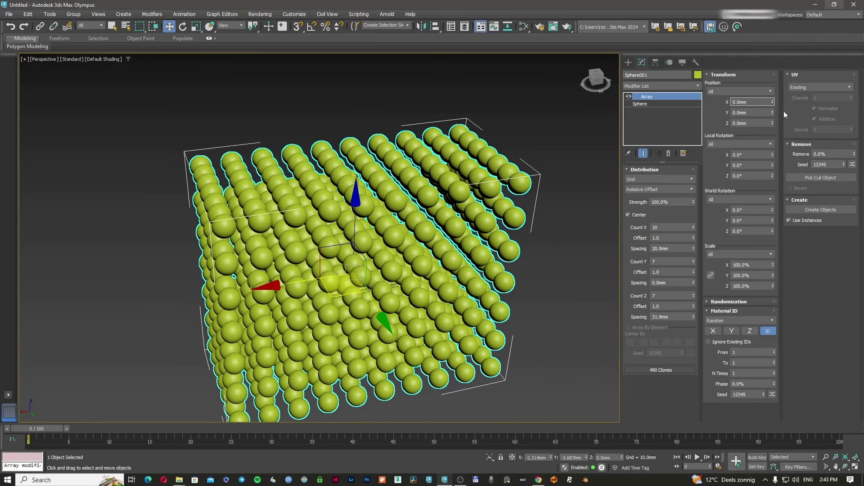
{"action": "left_click_drag", "start_coordinate": [772, 112], "coordinate": [762, 215]}
{"action": "right_click", "coordinate": [761, 214]}
{"action": "left_click", "coordinate": [774, 123]}
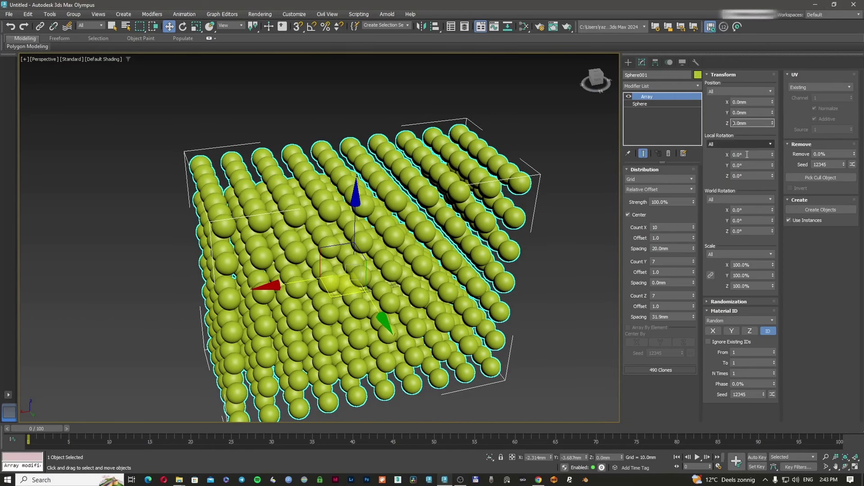
- Try rotating the round sphere clones locally about X, and return the rotation to 0°
{"action": "left_click_drag", "start_coordinate": [773, 154], "coordinate": [778, 93]}
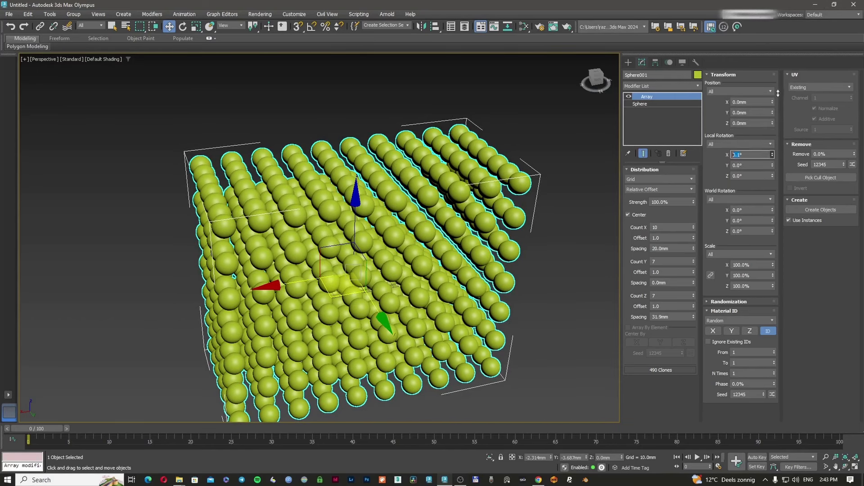
{"action": "left_click_drag", "start_coordinate": [774, 154], "coordinate": [799, 210]}
{"action": "left_click", "coordinate": [744, 166]}
- Add an FFD 3x3x3 modifier to the base sphere, beneath the Array modifier
{"action": "left_click", "coordinate": [640, 104]}
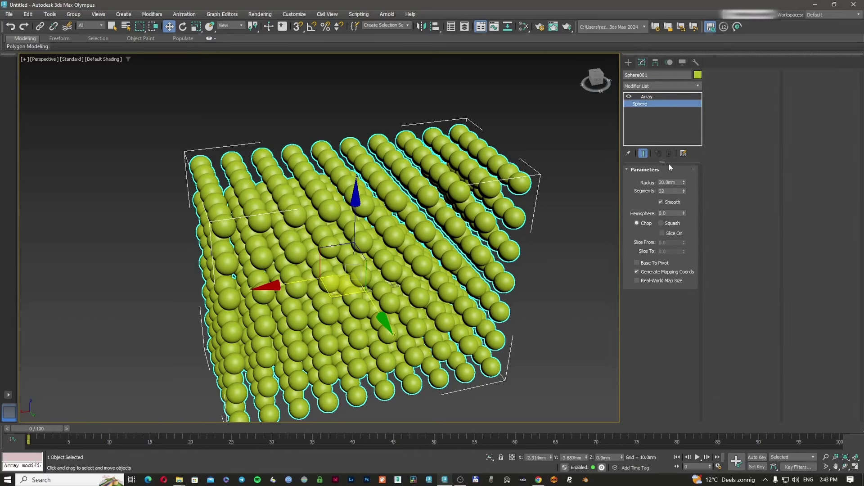
{"action": "left_click", "coordinate": [654, 85]}
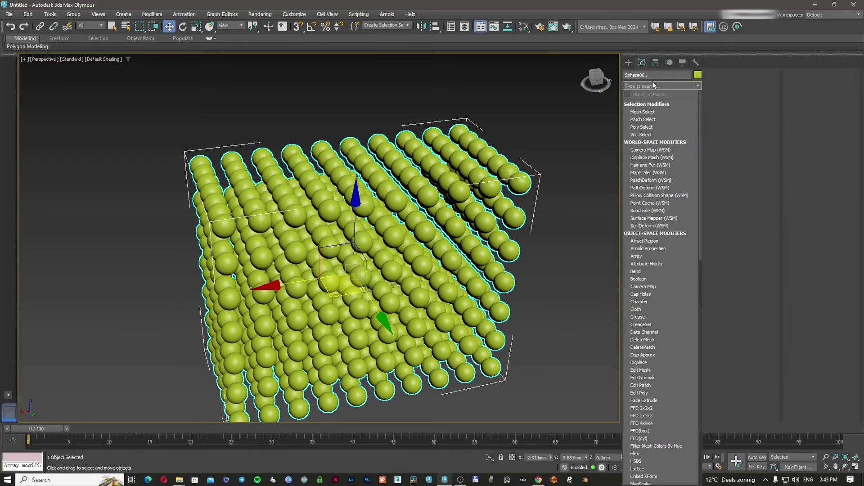
{"action": "type", "text": "FF"}
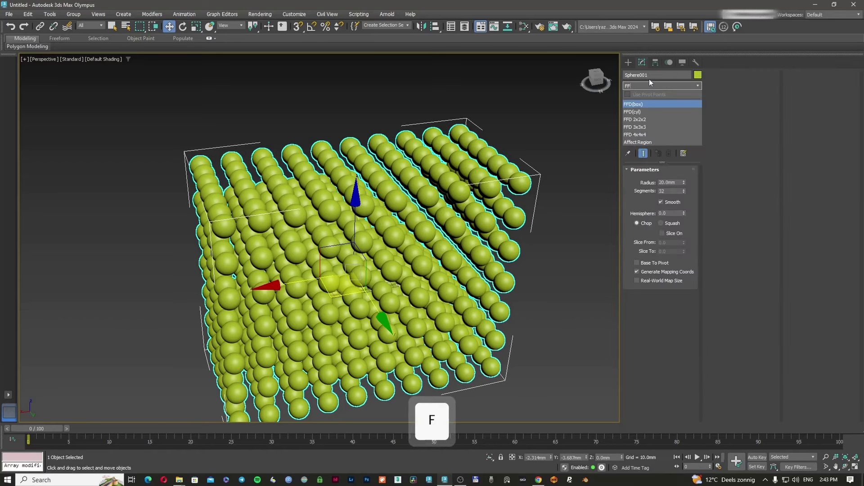
{"action": "key", "text": "Return"}
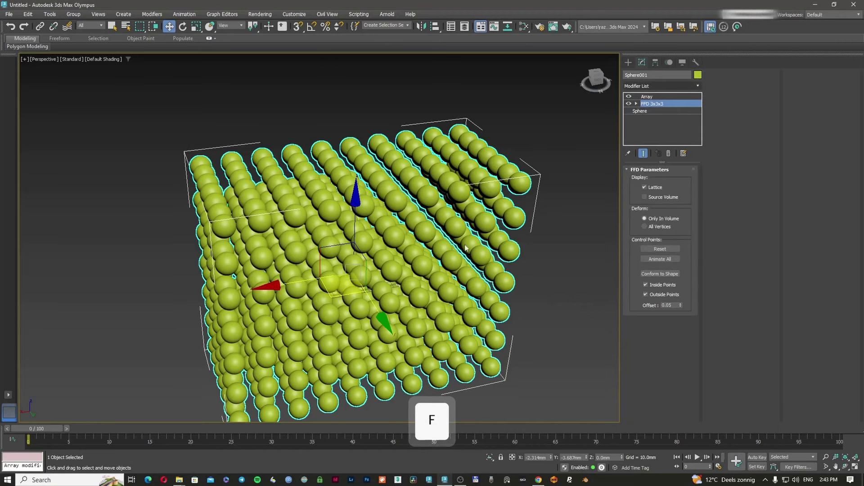
- Disable the Array modifier and pull the FFD control points on one side outward along Y to form a teardrop
{"action": "left_click", "coordinate": [629, 96]}
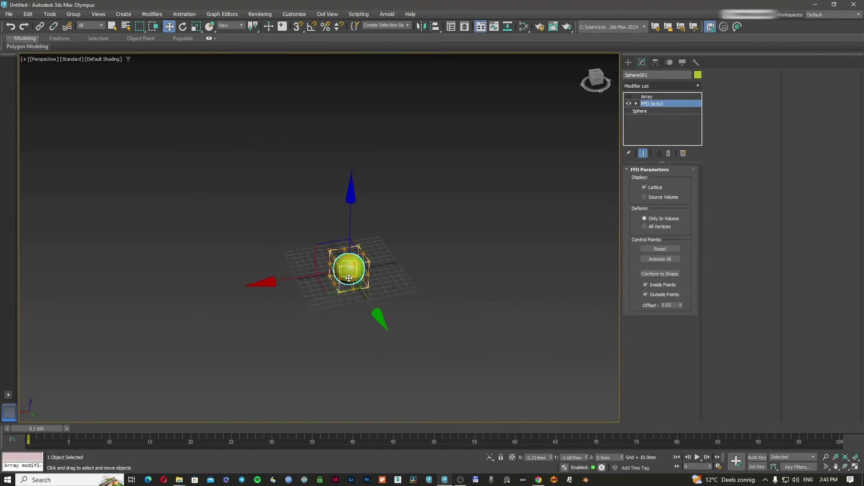
{"action": "key", "text": "z"}
{"action": "key", "text": "1"}
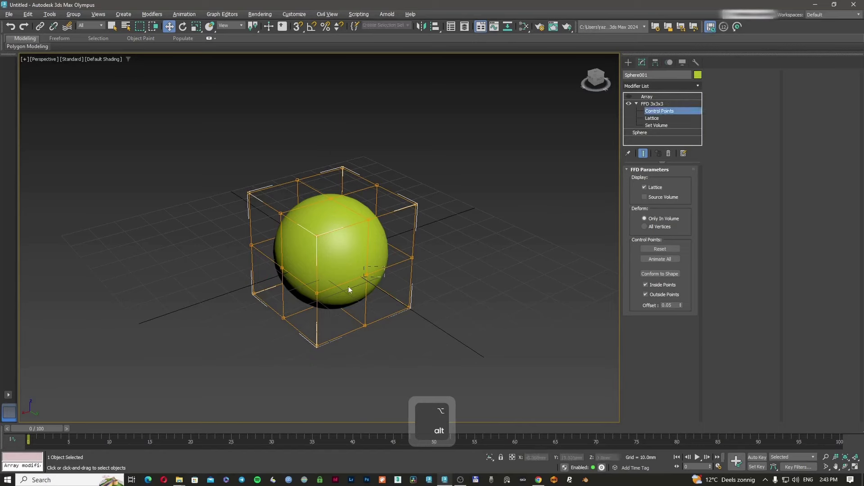
{"action": "left_click_drag", "start_coordinate": [349, 286], "coordinate": [347, 288]}
{"action": "left_click_drag", "start_coordinate": [407, 301], "coordinate": [654, 348]}
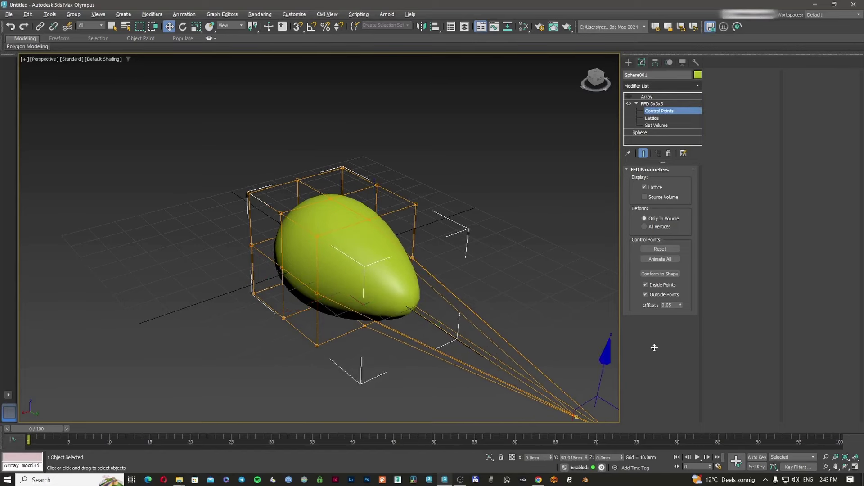
{"action": "scroll", "coordinate": [423, 301], "scroll_direction": "down", "scroll_amount": 2}
{"action": "middle_click_drag", "start_coordinate": [422, 301], "coordinate": [477, 261], "text": "alt"}
- Leave control-point editing and enable the Array modifier again to clone the teardrop across the grid
{"action": "left_click", "coordinate": [649, 104]}
{"action": "left_click", "coordinate": [643, 96]}
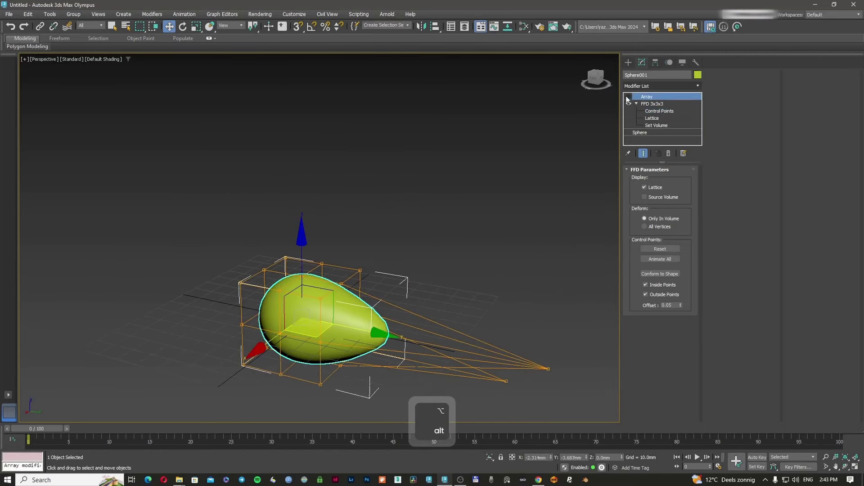
{"action": "left_click", "coordinate": [627, 96]}
{"action": "key", "text": "F3"}
{"action": "scroll", "coordinate": [468, 225], "scroll_direction": "down", "scroll_amount": 4}
{"action": "key", "text": "F3"}
{"action": "middle_click_drag", "start_coordinate": [468, 226], "coordinate": [674, 153], "text": "alt"}
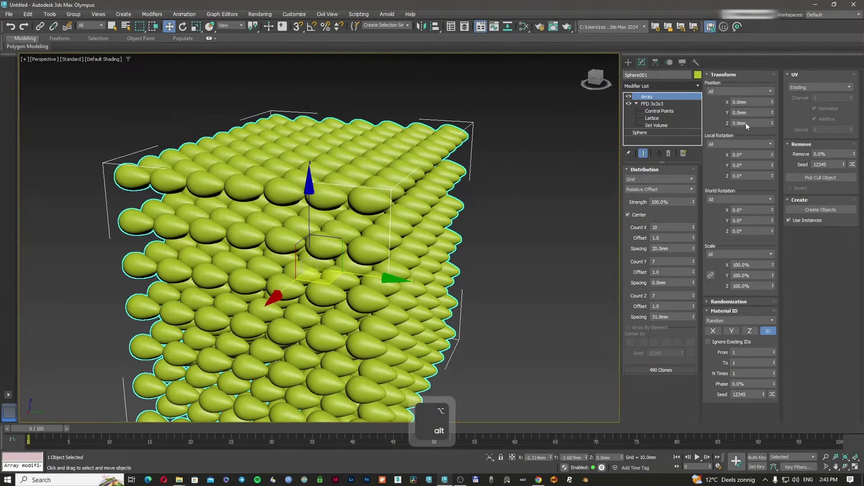
- Rotate the clones locally by about 102.9° in X, 81.7° in Y and 45.3° in Z
{"action": "left_click_drag", "start_coordinate": [772, 153], "coordinate": [707, 228]}
{"action": "middle_click_drag", "start_coordinate": [495, 235], "coordinate": [554, 257], "text": "alt"}
{"action": "scroll", "coordinate": [554, 256], "scroll_direction": "up", "scroll_amount": 2}
{"action": "left_click_drag", "start_coordinate": [774, 165], "coordinate": [736, 316]}
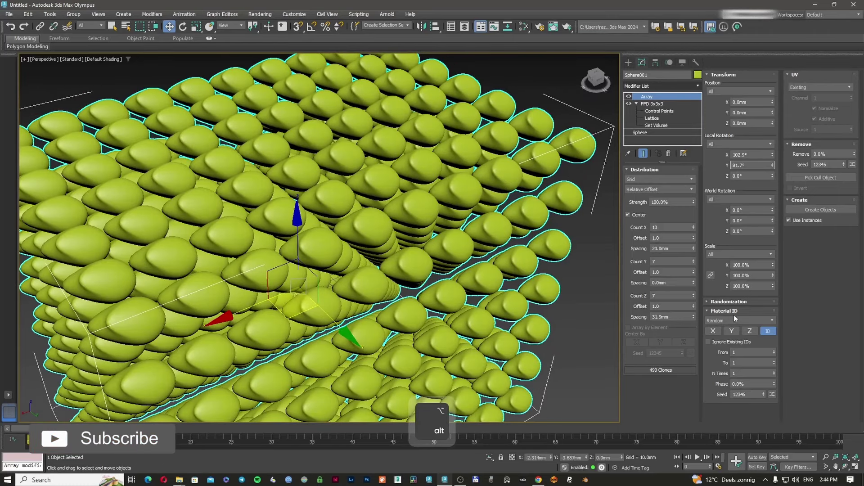
{"action": "left_click_drag", "start_coordinate": [773, 175], "coordinate": [724, 477]}
{"action": "middle_click_drag", "start_coordinate": [369, 327], "coordinate": [428, 310]}
{"action": "scroll", "coordinate": [442, 298], "scroll_direction": "down", "scroll_amount": 5}
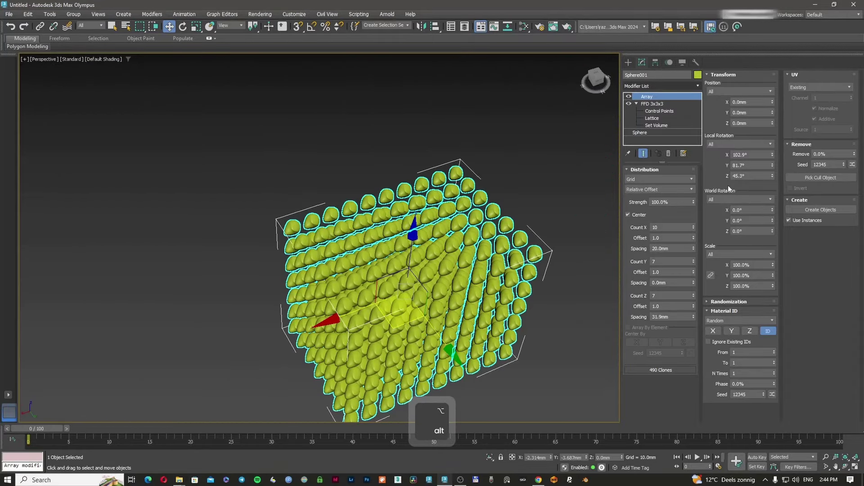
- Reset the clones' local rotation to 0° on all three axes
{"action": "left_click", "coordinate": [751, 155]}
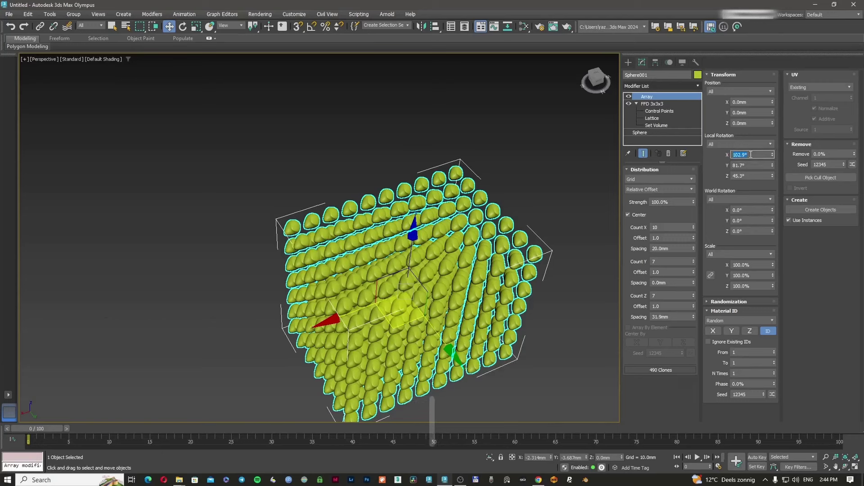
{"action": "type", "text": "0"}
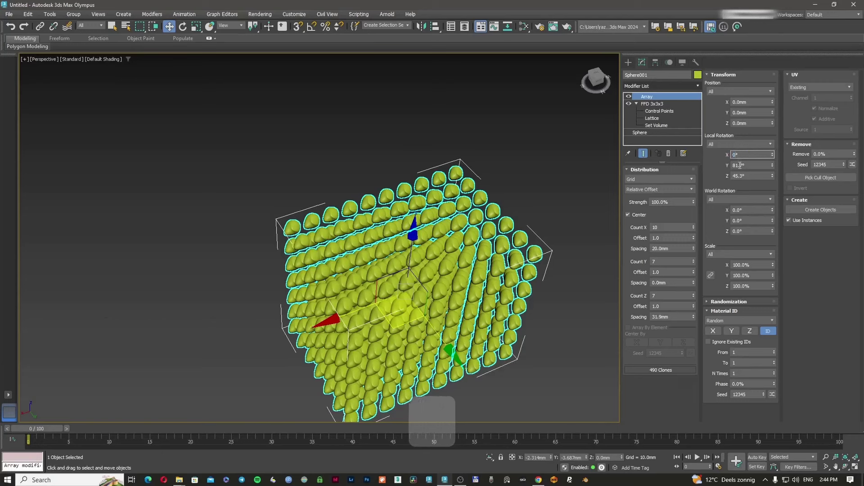
{"action": "middle_click_drag", "start_coordinate": [455, 252], "coordinate": [556, 221], "text": "alt"}
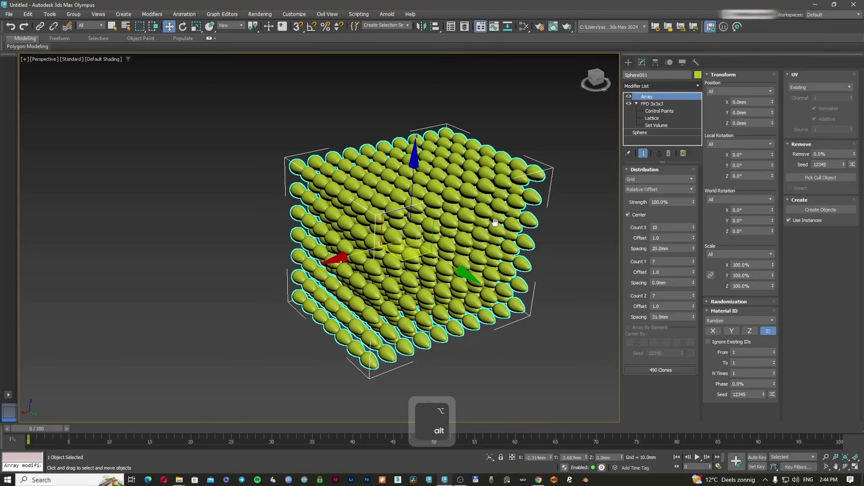
- Try rotating the clones about the world X axis in both directions, and cancel the rotation
{"action": "left_click_drag", "start_coordinate": [773, 211], "coordinate": [744, 26]}
{"action": "left_click_drag", "start_coordinate": [772, 210], "coordinate": [773, 265], "text": "alt"}
{"action": "right_click", "coordinate": [773, 265]}
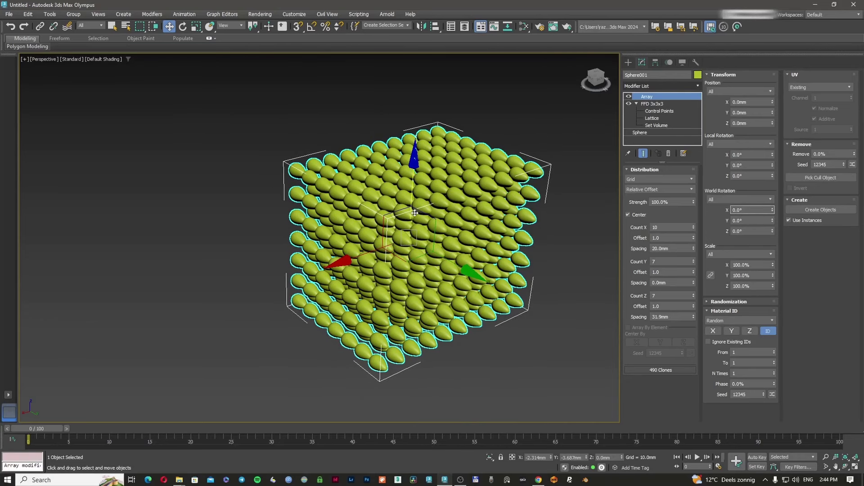
{"action": "scroll", "coordinate": [418, 219], "scroll_direction": "up", "scroll_amount": 2}
{"action": "scroll", "coordinate": [417, 219], "scroll_direction": "up", "scroll_amount": 4}
{"action": "scroll", "coordinate": [418, 220], "scroll_direction": "down", "scroll_amount": 4}
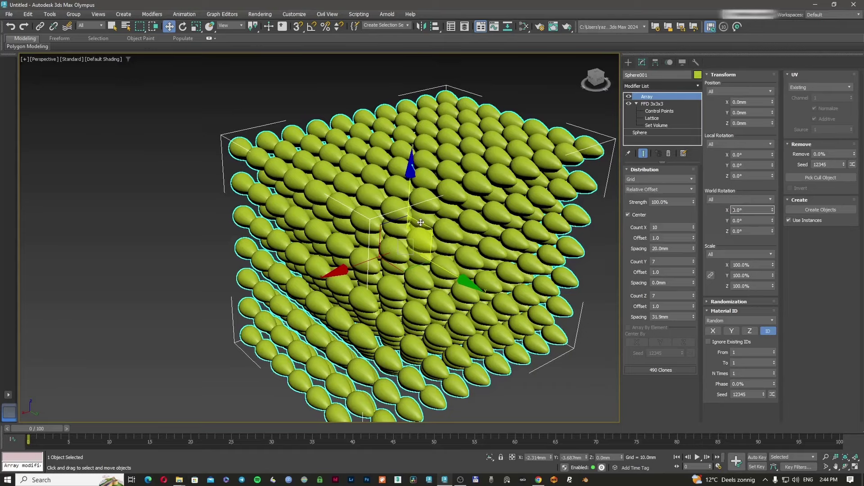
- Try rotating the clones about the world Y axis, and cancel the rotation
{"action": "left_click_drag", "start_coordinate": [772, 219], "coordinate": [754, 42]}
{"action": "right_click", "coordinate": [754, 42]}
{"action": "mouse_move", "coordinate": [414, 262]}
{"action": "middle_mouse_down", "text": "alt"}
{"action": "mouse_move", "coordinate": [394, 225]}
{"action": "mouse_move", "coordinate": [369, 243]}
{"action": "mouse_move", "coordinate": [401, 254]}
{"action": "middle_mouse_up", "text": "alt"}
- Disable the Array modifier to examine the single teardrop's orientation, and enable it again
{"action": "left_click", "coordinate": [629, 96]}
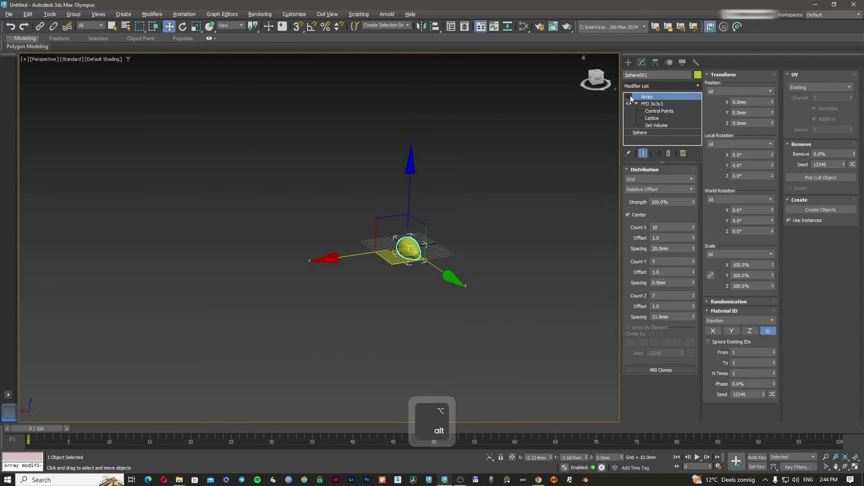
{"action": "scroll", "coordinate": [464, 244], "scroll_direction": "up", "scroll_amount": 5}
{"action": "middle_click_drag", "start_coordinate": [359, 261], "coordinate": [365, 229], "text": "alt"}
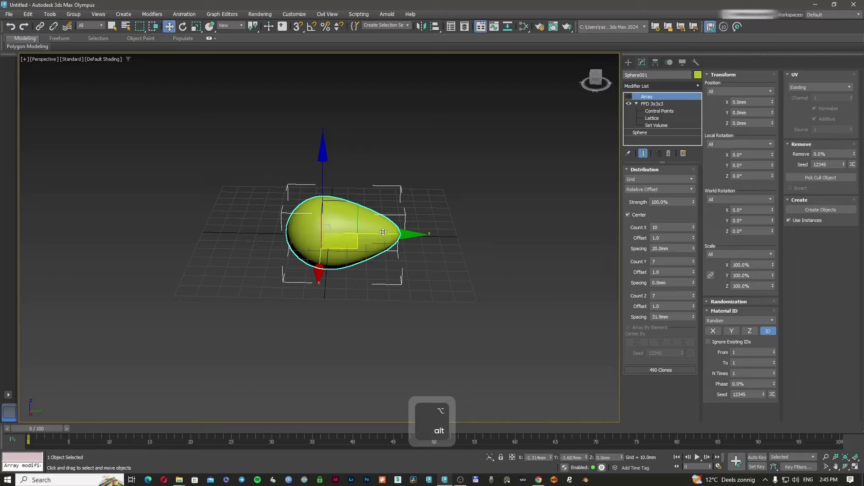
{"action": "left_click", "coordinate": [629, 96]}
- Try the world Y rotation again in the opposite direction while viewing the whole array, and cancel it
{"action": "scroll", "coordinate": [431, 226], "scroll_direction": "down", "scroll_amount": 5}
{"action": "middle_click_drag", "start_coordinate": [419, 228], "coordinate": [426, 226], "text": "alt"}
{"action": "scroll", "coordinate": [601, 210], "scroll_direction": "up", "scroll_amount": 1}
{"action": "mouse_move", "coordinate": [773, 220]}
{"action": "left_mouse_down"}
{"action": "mouse_move", "coordinate": [769, 119]}
{"action": "mouse_move", "coordinate": [792, 284]}
{"action": "mouse_move", "coordinate": [784, 281]}
{"action": "left_mouse_up"}
{"action": "right_click", "coordinate": [784, 281]}
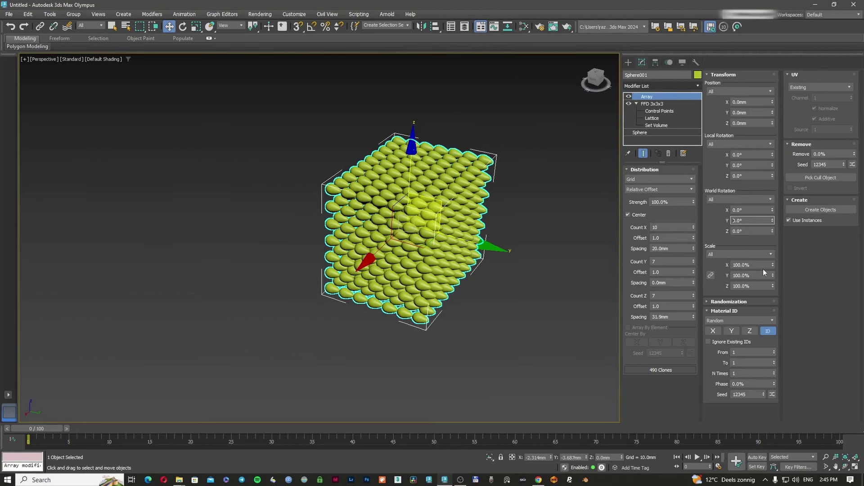
- Widen the clones by raising their X scale to about 128.2%
{"action": "scroll", "coordinate": [530, 270], "scroll_direction": "up", "scroll_amount": 1}
{"action": "middle_click_drag", "start_coordinate": [530, 270], "coordinate": [460, 236], "text": "alt"}
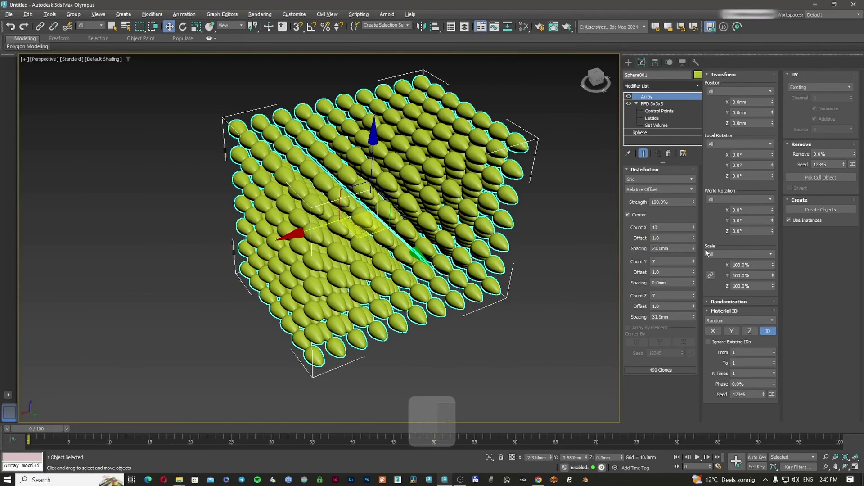
{"action": "left_click_drag", "start_coordinate": [773, 265], "coordinate": [813, 32]}
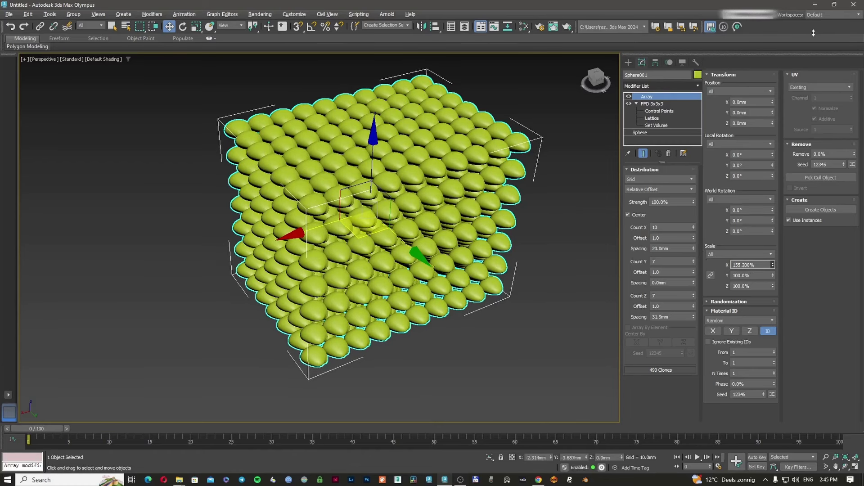
{"action": "left_click_drag", "start_coordinate": [812, 118], "coordinate": [807, 146]}
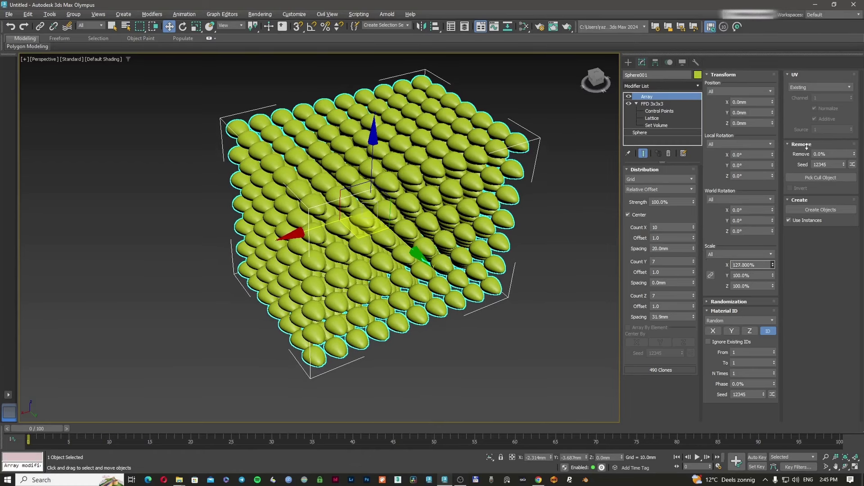
- Flatten the clones by lowering their Y scale to about 51%, keeping the Z scale at 100%
{"action": "left_click_drag", "start_coordinate": [774, 275], "coordinate": [805, 465]}
{"action": "mouse_move", "coordinate": [460, 203]}
{"action": "middle_mouse_down", "text": "alt"}
{"action": "mouse_move", "coordinate": [475, 196]}
{"action": "mouse_move", "coordinate": [558, 218]}
{"action": "middle_mouse_up", "text": "alt"}
{"action": "left_click", "coordinate": [773, 284]}
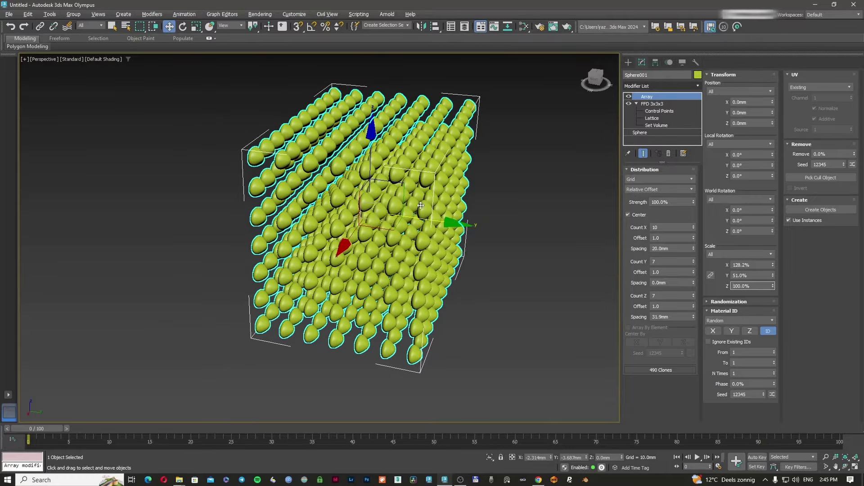
{"action": "scroll", "coordinate": [420, 206], "scroll_direction": "up", "scroll_amount": 3}
{"action": "mouse_move", "coordinate": [421, 205]}
{"action": "middle_mouse_down", "text": "alt"}
{"action": "mouse_move", "coordinate": [371, 196]}
{"action": "mouse_move", "coordinate": [419, 198]}
{"action": "middle_mouse_up", "text": "alt"}
{"action": "scroll", "coordinate": [371, 196], "scroll_direction": "down", "scroll_amount": 3}
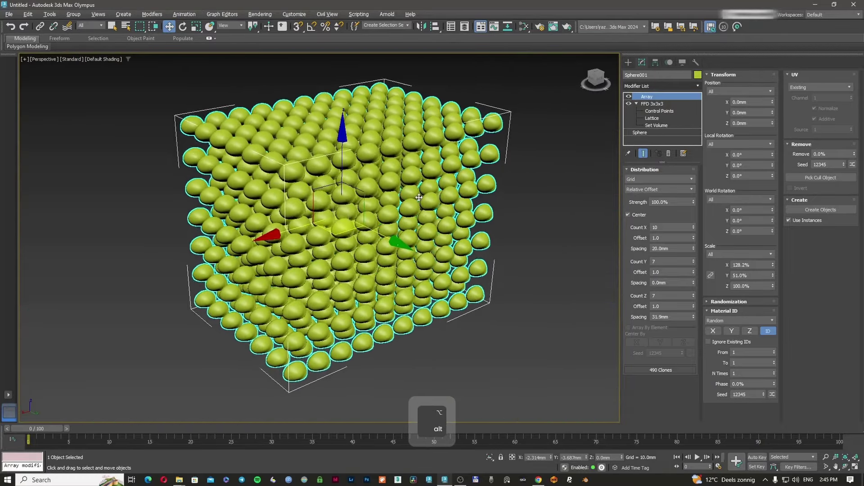
- Show the Randomization settings and randomize the clones' X position by about 29.5 mm
{"action": "left_click", "coordinate": [730, 302]}
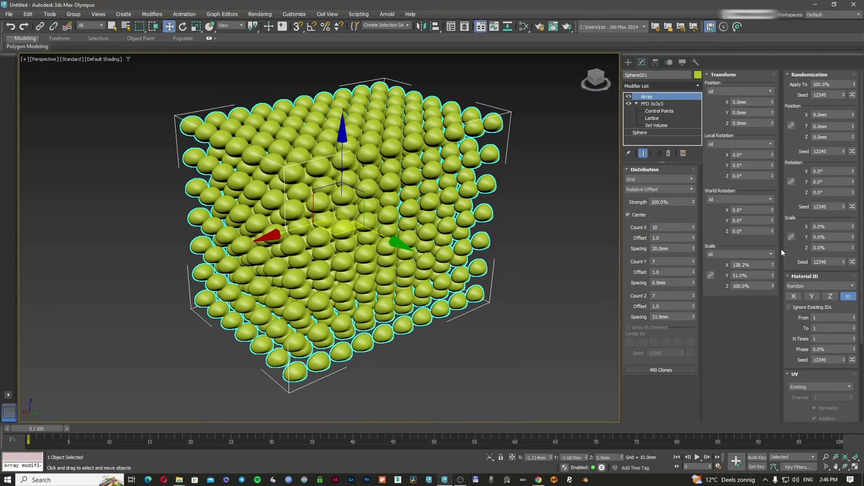
{"action": "middle_click_drag", "start_coordinate": [375, 217], "coordinate": [408, 228], "text": "alt"}
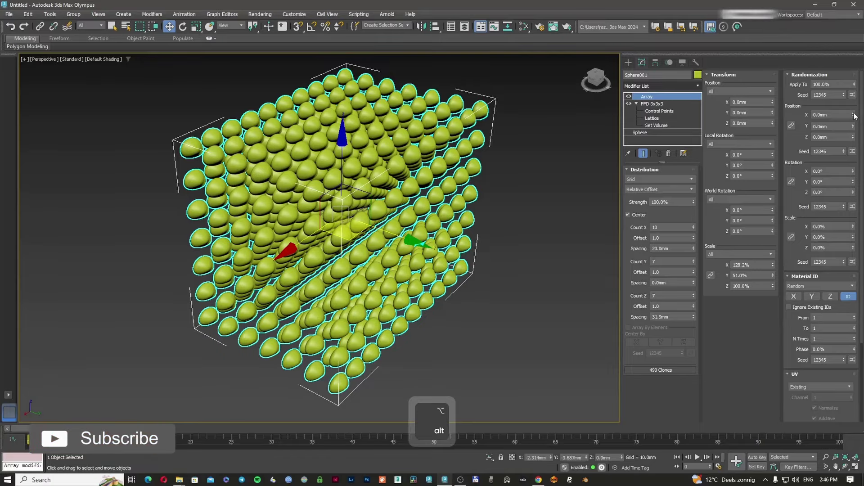
{"action": "left_click_drag", "start_coordinate": [852, 92], "coordinate": [852, 18]}
{"action": "middle_click_drag", "start_coordinate": [446, 279], "coordinate": [523, 279], "text": "alt"}
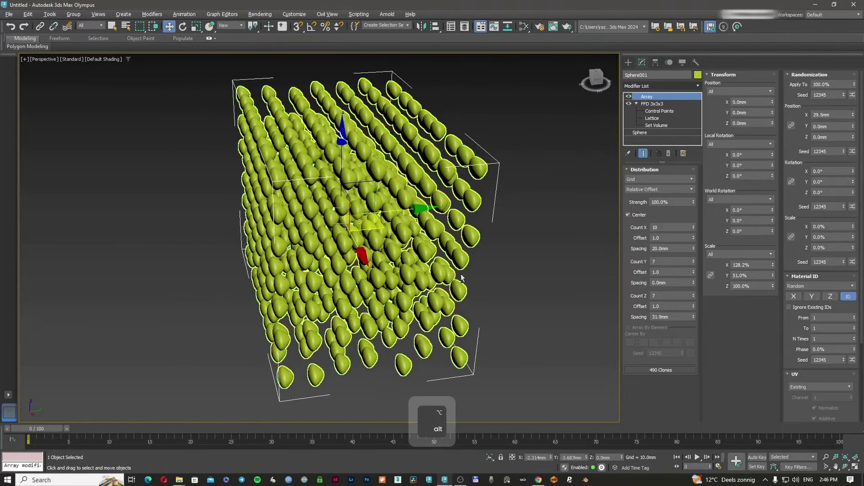
- Randomize the clones' position by about 26.2 mm in Y and -81.1 mm in Z
{"action": "left_click_drag", "start_coordinate": [853, 126], "coordinate": [842, 66]}
{"action": "middle_click_drag", "start_coordinate": [567, 192], "coordinate": [431, 188], "text": "alt"}
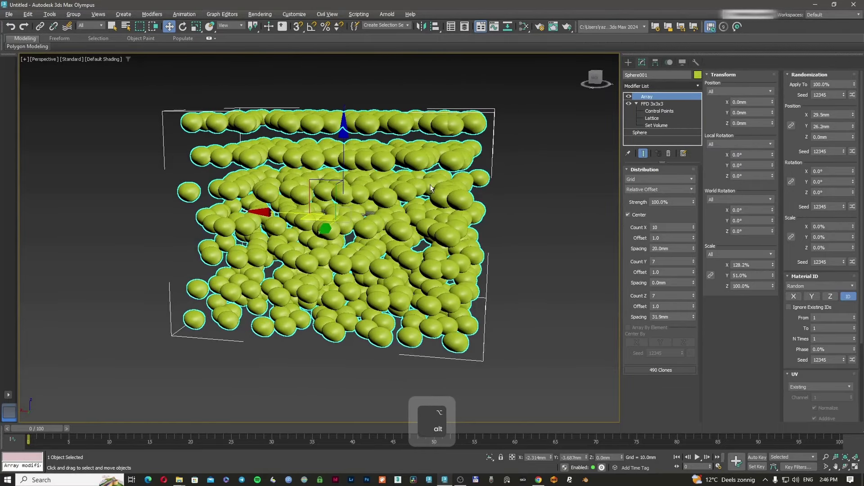
{"action": "left_click_drag", "start_coordinate": [848, 71], "coordinate": [848, 319]}
{"action": "middle_click_drag", "start_coordinate": [392, 185], "coordinate": [405, 211], "text": "alt"}
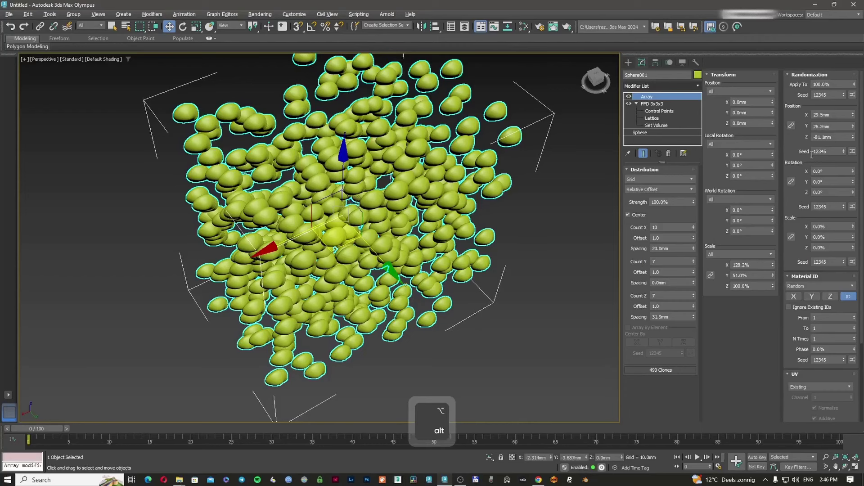
- Try successively higher seed values, starting from 12345, for the clones' random position
{"action": "left_click", "coordinate": [844, 150]}
{"action": "left_click", "coordinate": [844, 151]}
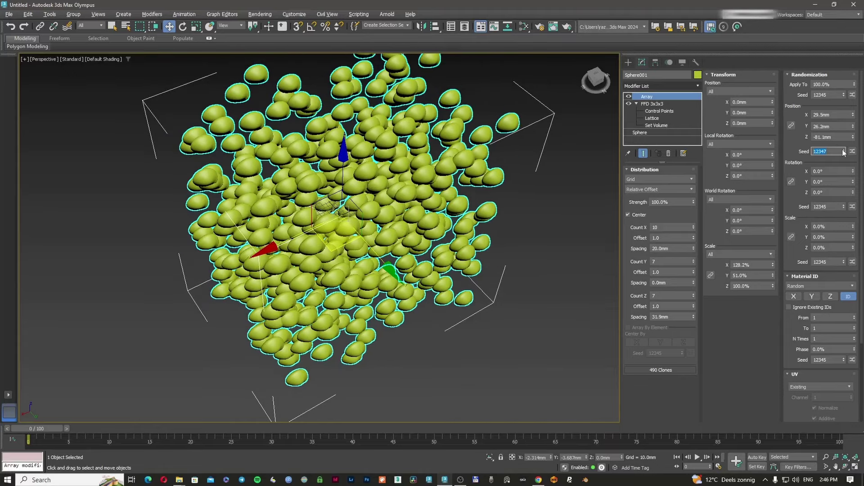
{"action": "left_click", "coordinate": [843, 150]}
{"action": "middle_click_drag", "start_coordinate": [483, 208], "coordinate": [388, 140], "text": "alt"}
{"action": "left_click_drag", "start_coordinate": [844, 152], "coordinate": [842, 95]}
- Generate several new random seeds for the clones' position to vary the scatter
{"action": "left_click", "coordinate": [853, 152]}
{"action": "left_click", "coordinate": [852, 152]}
{"action": "left_click", "coordinate": [852, 151]}
{"action": "left_click", "coordinate": [853, 151]}
{"action": "left_click", "coordinate": [853, 152]}
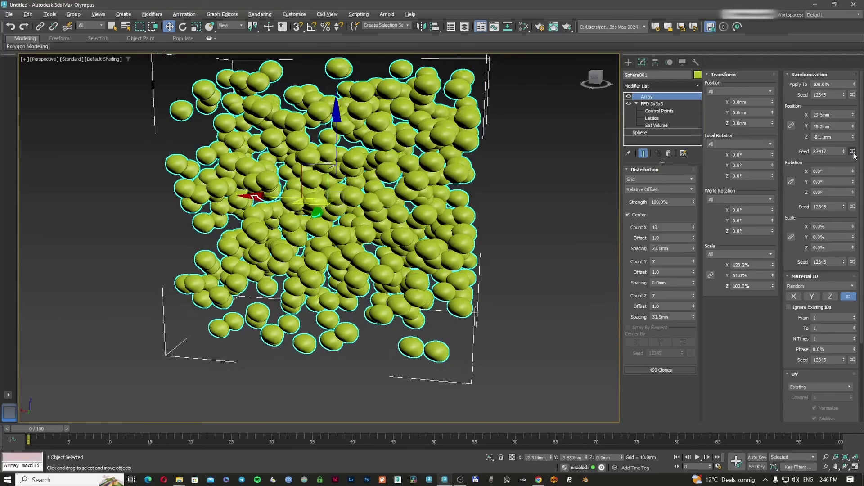
{"action": "left_click", "coordinate": [852, 152]}
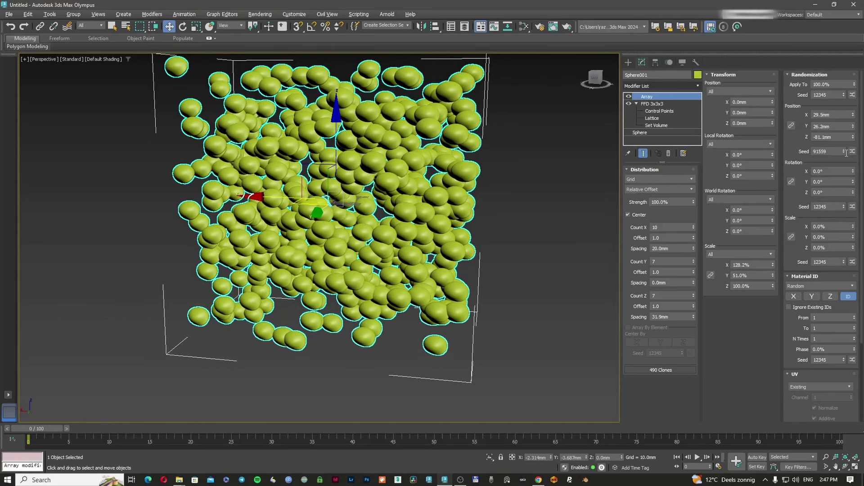
- Generate further random seeds for the position randomization to compare different scatters of the clones
{"action": "left_click", "coordinate": [853, 151]}
{"action": "left_click", "coordinate": [853, 151]}
{"action": "left_click", "coordinate": [853, 152]}
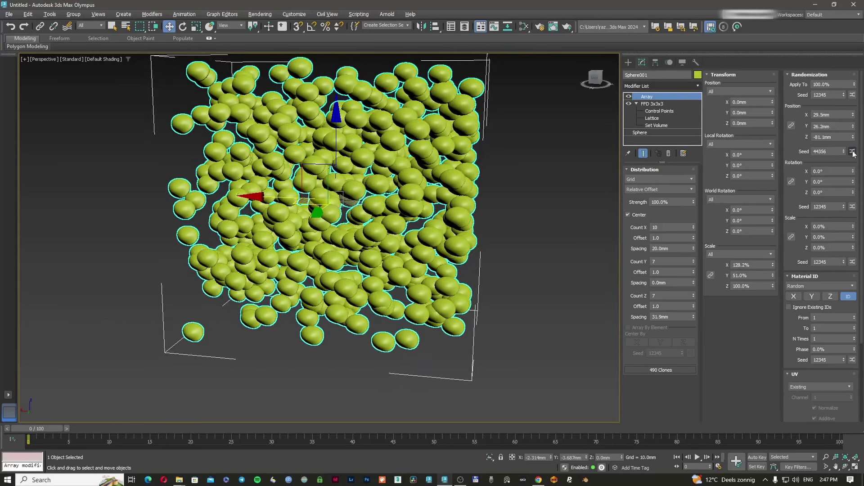
{"action": "left_click", "coordinate": [852, 151]}
{"action": "middle_click_drag", "start_coordinate": [315, 202], "coordinate": [396, 214], "text": "alt"}
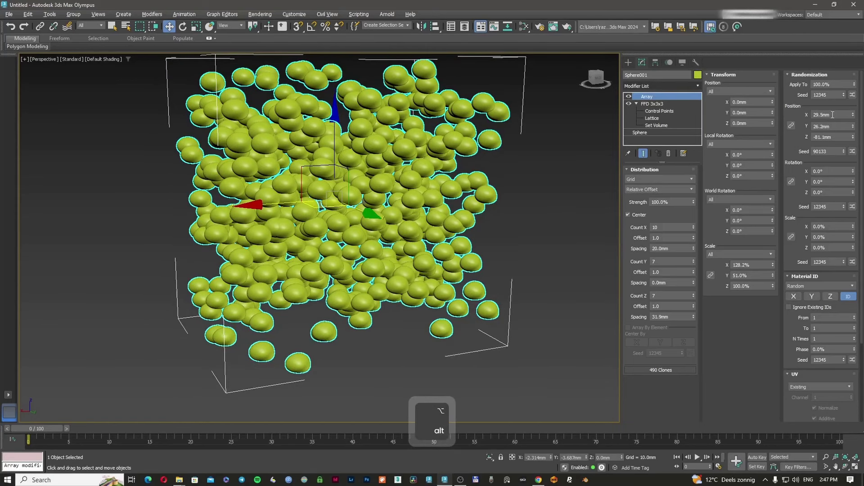
- Reset the clones' random position to 0 mm in X, Y and Z
{"action": "type", "text": "0"}
{"action": "key", "text": "Tab"}
{"action": "type", "text": "0"}
{"action": "key", "text": "Tab"}
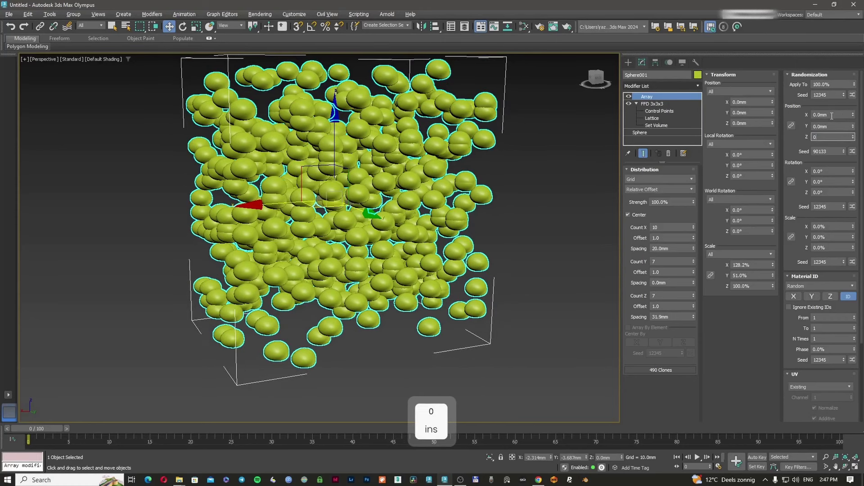
{"action": "type", "text": "0"}
{"action": "key", "text": "Return"}
{"action": "middle_click_drag", "start_coordinate": [585, 189], "coordinate": [672, 219], "text": "alt"}
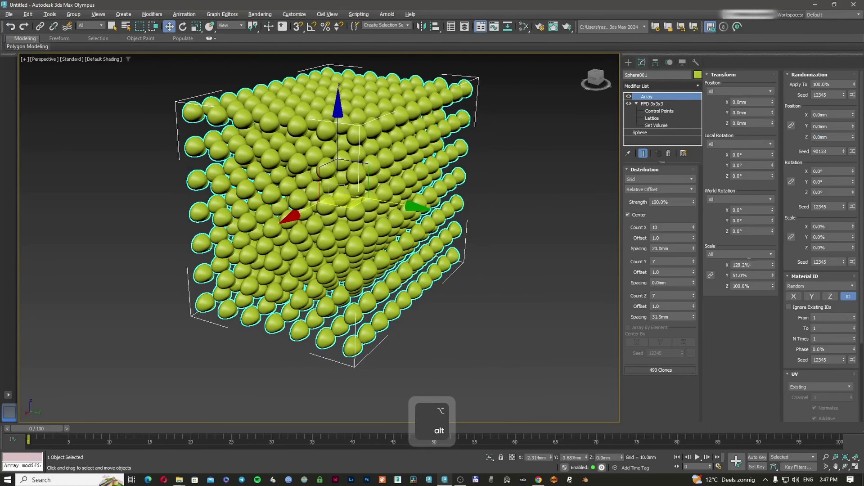
- Set the clones' Transform scale to 100% in X and Y
{"action": "type", "text": "0"}
{"action": "key", "text": "Tab"}
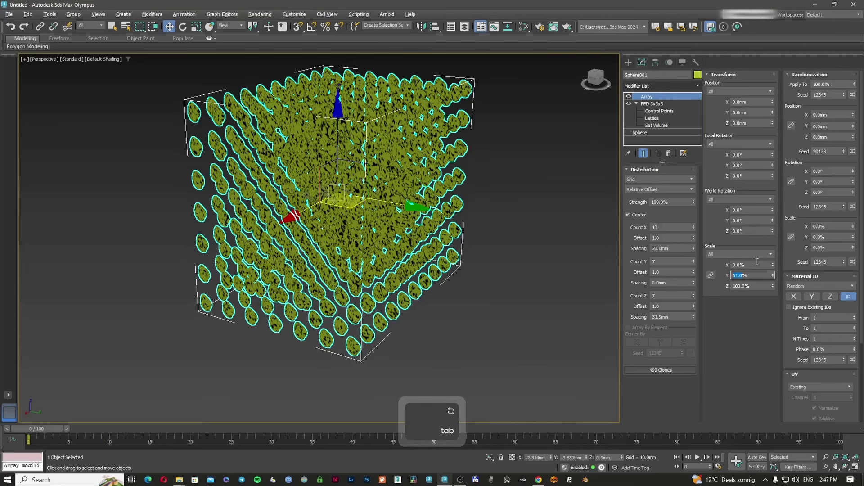
{"action": "left_click", "coordinate": [754, 266]}
{"action": "type", "text": "100"}
{"action": "key", "text": "Tab"}
{"action": "type", "text": "10"}
{"action": "key", "text": "Return"}
{"action": "middle_click_drag", "start_coordinate": [312, 214], "coordinate": [318, 189], "text": "alt"}
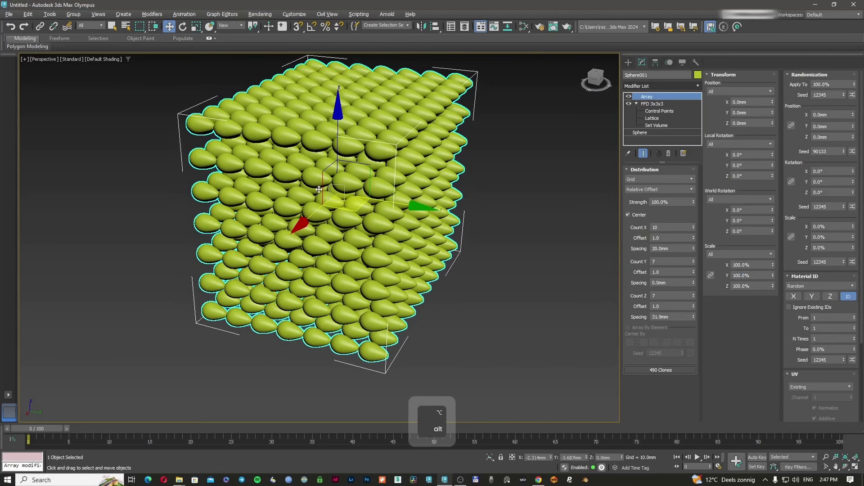
- Randomize the clones' scale by about 60.3% in X, 90.8% in Y and 58.3% in Z
{"action": "middle_click_drag", "start_coordinate": [629, 104], "coordinate": [828, 222], "text": "alt"}
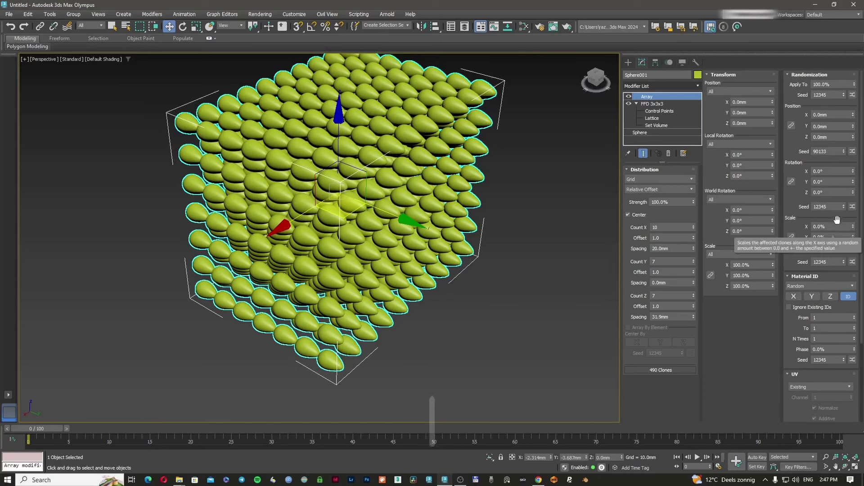
{"action": "left_click_drag", "start_coordinate": [853, 225], "coordinate": [826, 440]}
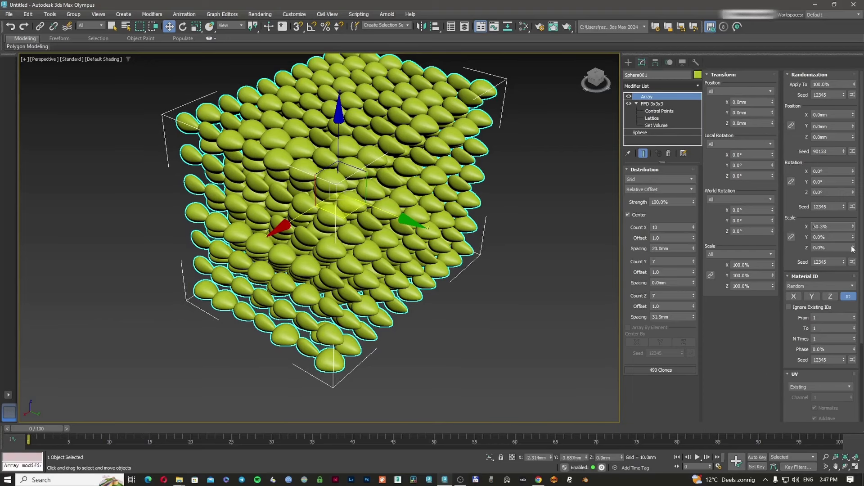
{"action": "left_click_drag", "start_coordinate": [853, 236], "coordinate": [850, 313]}
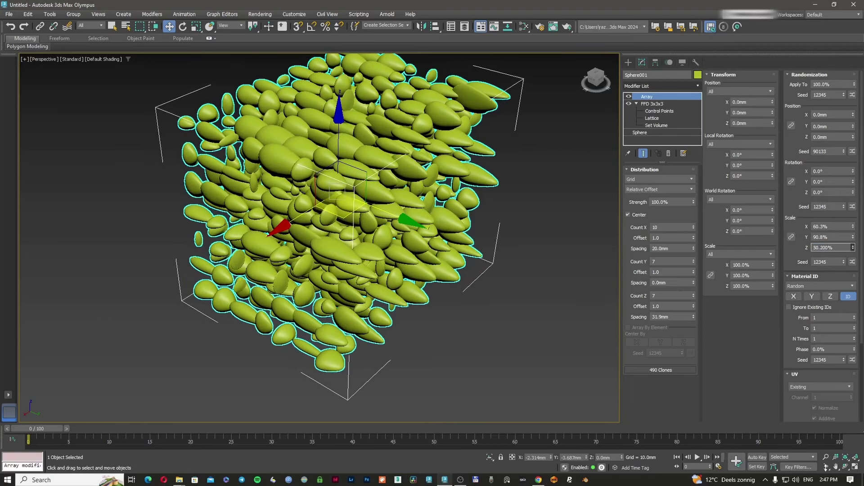
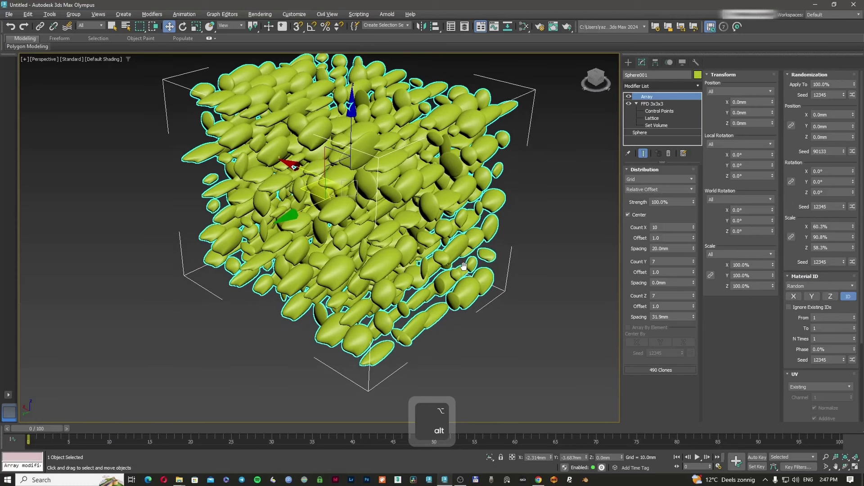
- Set the upper limit of the Array's random Material ID range to 10
{"action": "left_click", "coordinate": [829, 317]}
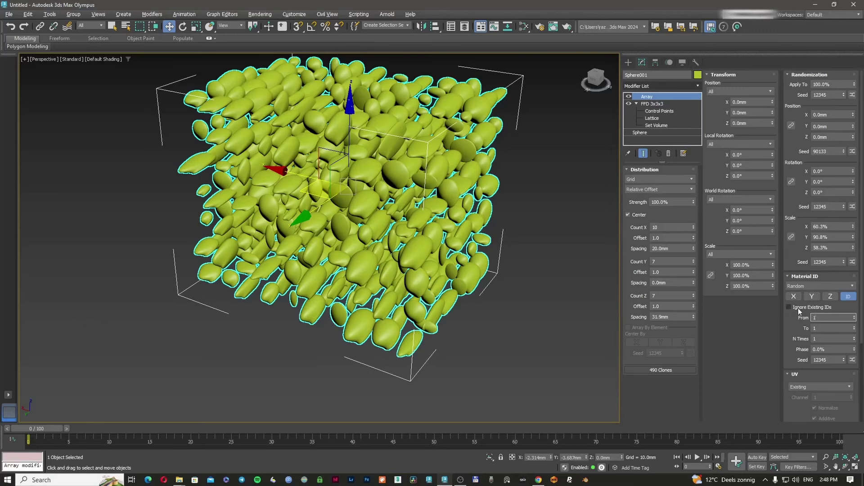
{"action": "key", "text": "Tab"}
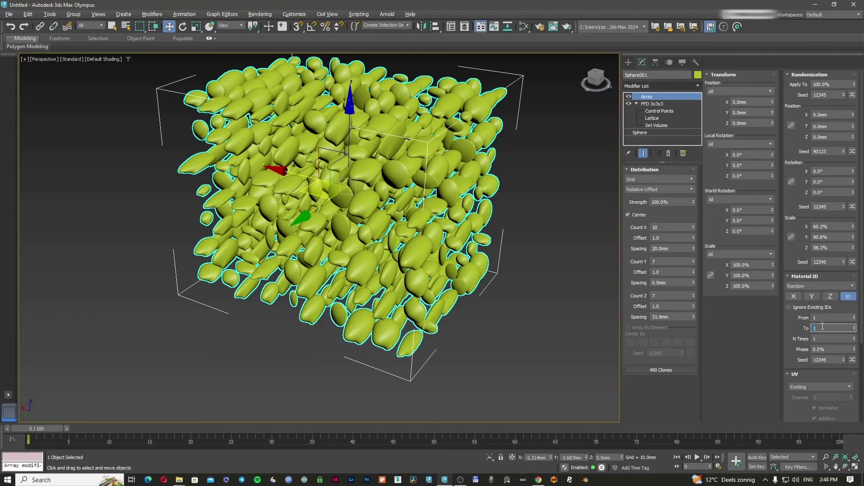
{"action": "type", "text": "10"}
{"action": "key", "text": "Return"}
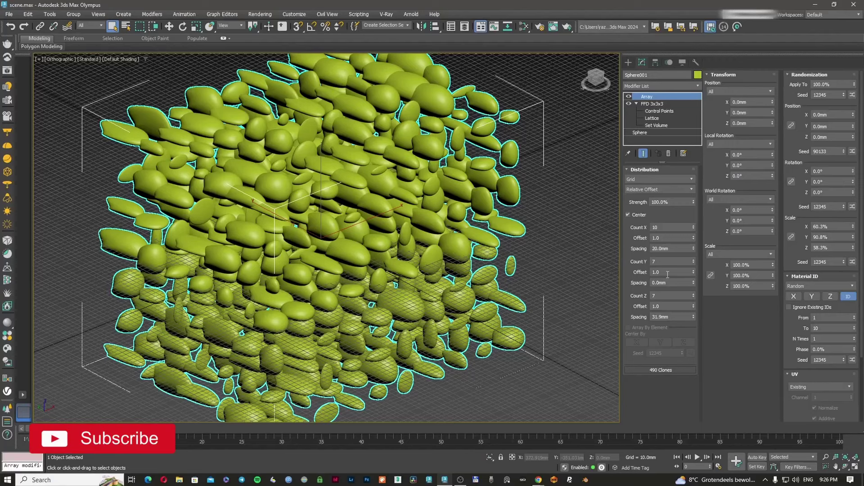
- Open the Slate Material Editor and delete the existing Physical Material node
{"action": "middle_click_drag", "start_coordinate": [447, 247], "coordinate": [452, 247]}
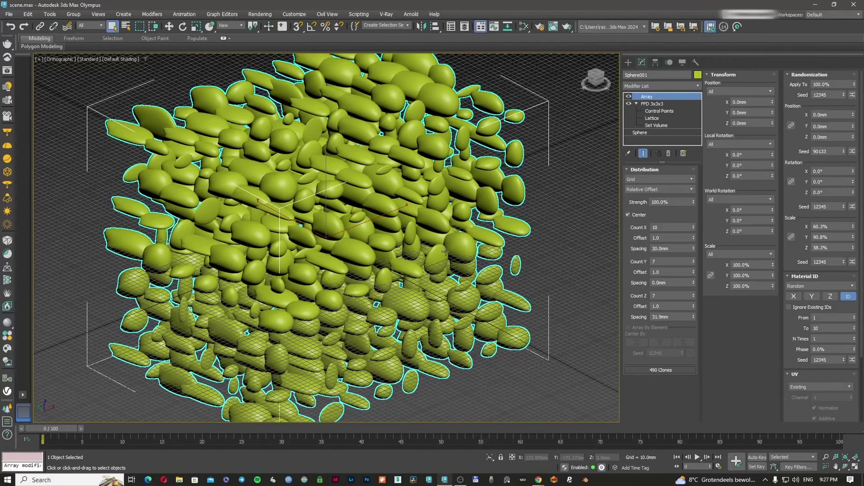
{"action": "key", "text": "m"}
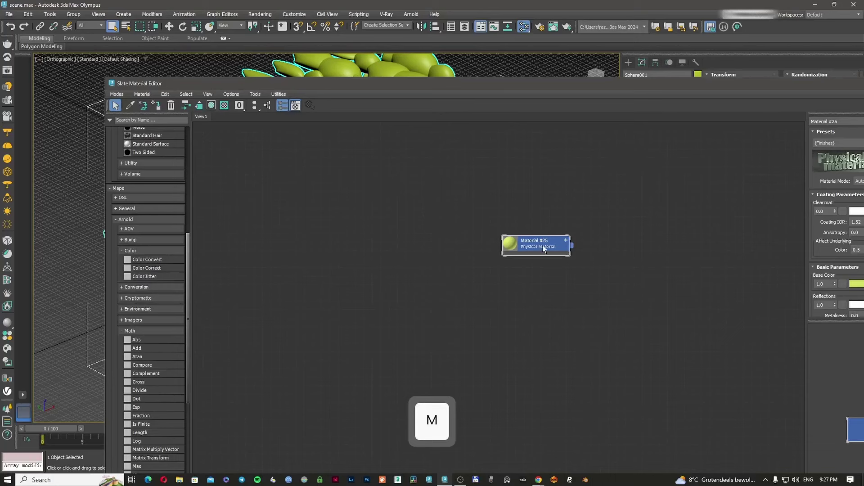
{"action": "left_click_drag", "start_coordinate": [535, 242], "coordinate": [510, 233]}
{"action": "key", "text": "Delete"}
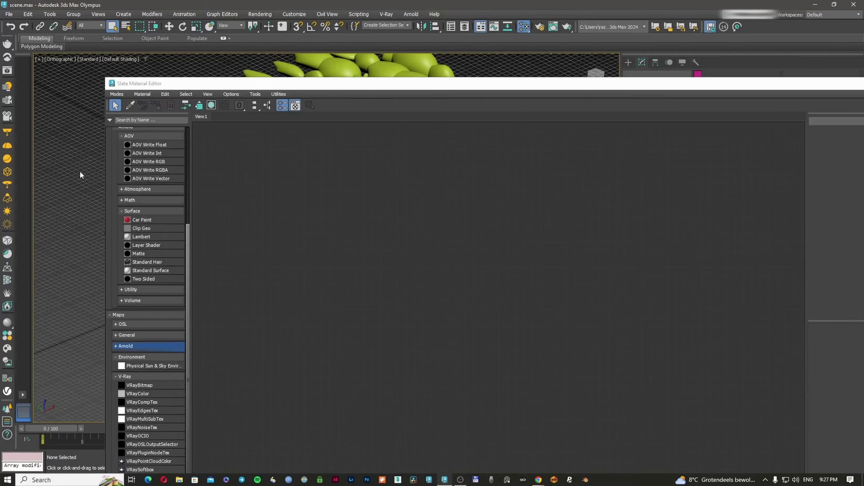
- Change the production renderer to V-Ray 6 Update 1.1 and close the render setup
{"action": "key", "text": "F10"}
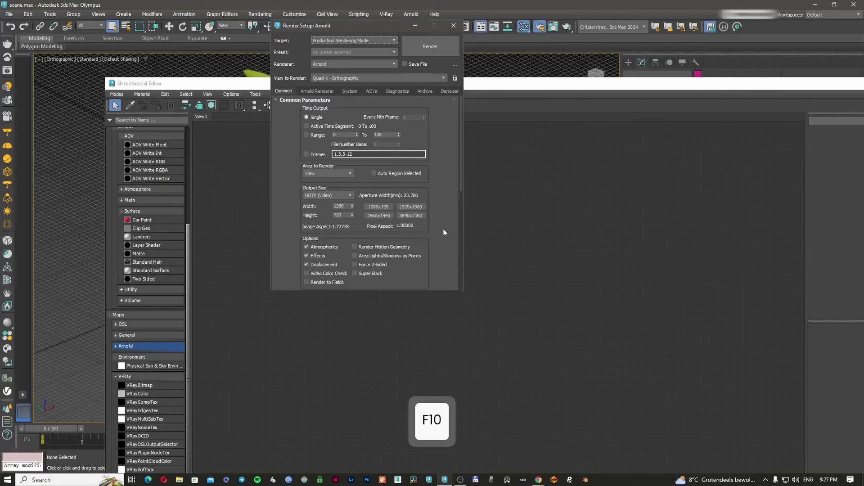
{"action": "scroll", "coordinate": [442, 174], "scroll_direction": "down", "scroll_amount": 5}
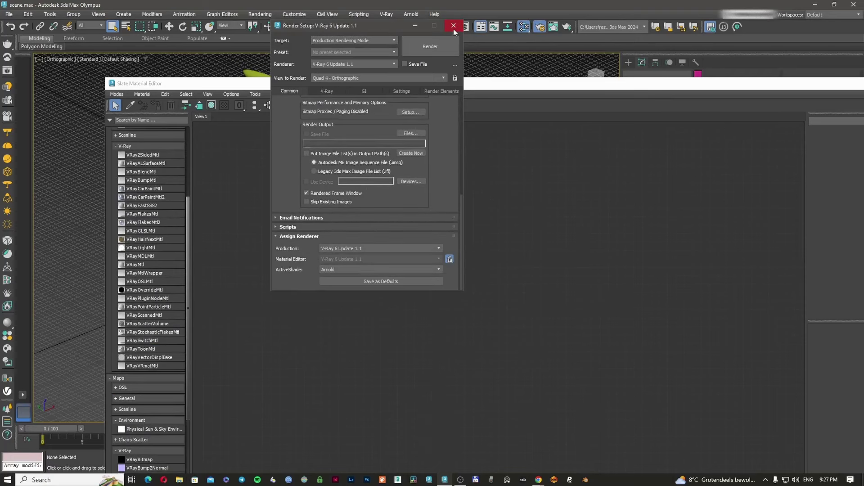
{"action": "left_click", "coordinate": [453, 27]}
- Add a VRayMtl and a VRayMultiSubTex map to the material view and connect the map to the material's Diffuse
{"action": "left_click_drag", "start_coordinate": [140, 266], "coordinate": [408, 239]}
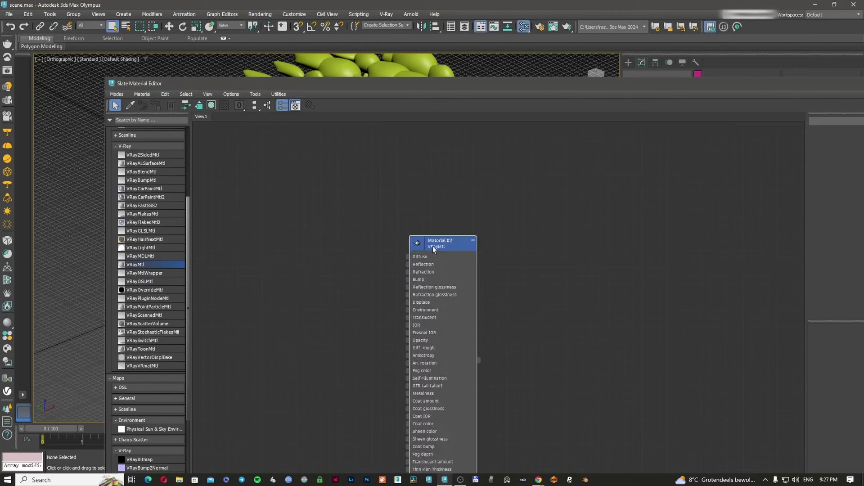
{"action": "scroll", "coordinate": [157, 277], "scroll_direction": "down", "scroll_amount": 8}
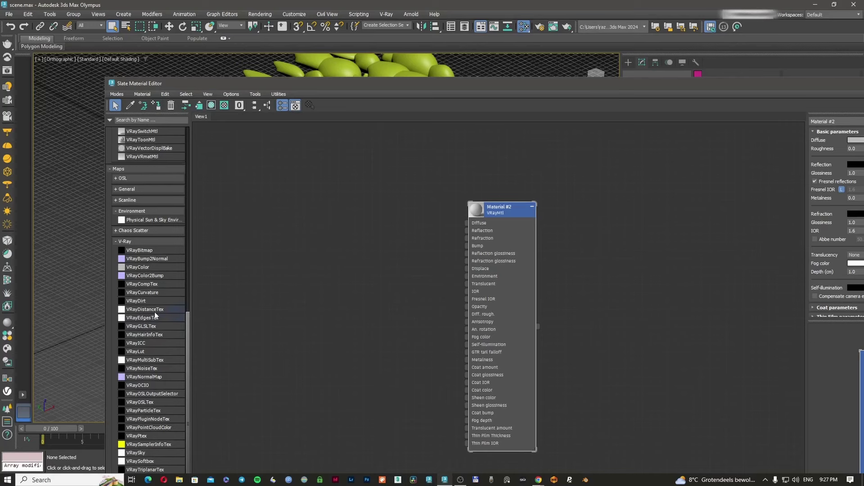
{"action": "left_click_drag", "start_coordinate": [144, 360], "coordinate": [299, 243]}
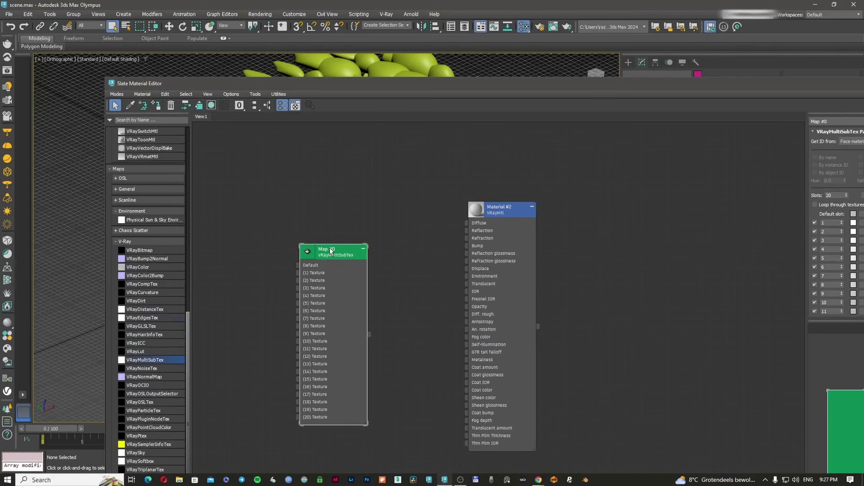
{"action": "left_click_drag", "start_coordinate": [387, 274], "coordinate": [532, 241]}
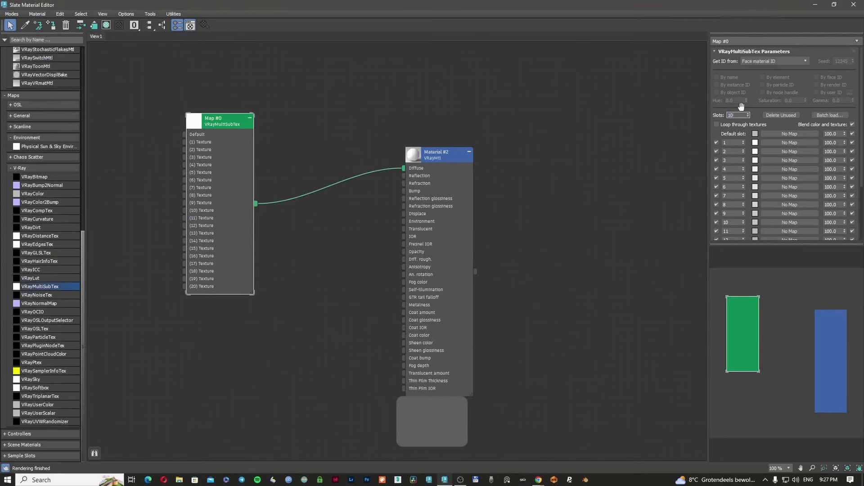
- Give the VRayMultiSubTex map 10 slots and set it to get its ID from Random
{"action": "type", "text": "10"}
{"action": "key", "text": "Return"}
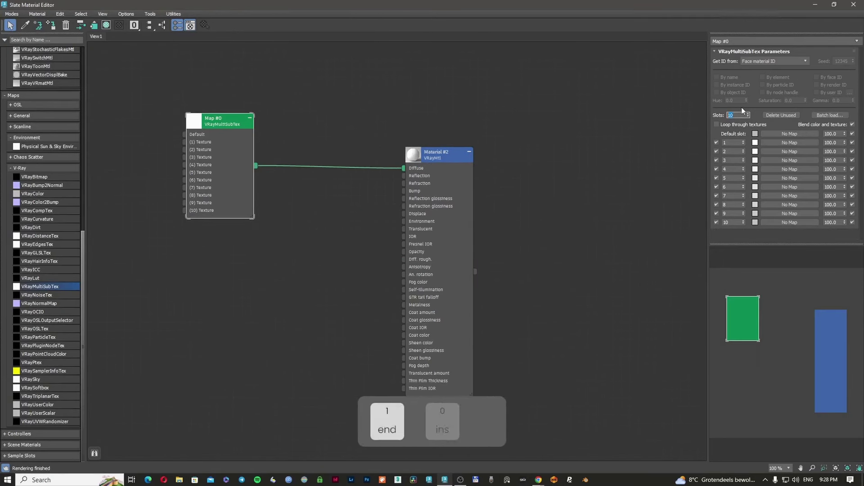
{"action": "left_click", "coordinate": [770, 61]}
{"action": "left_click", "coordinate": [751, 85]}
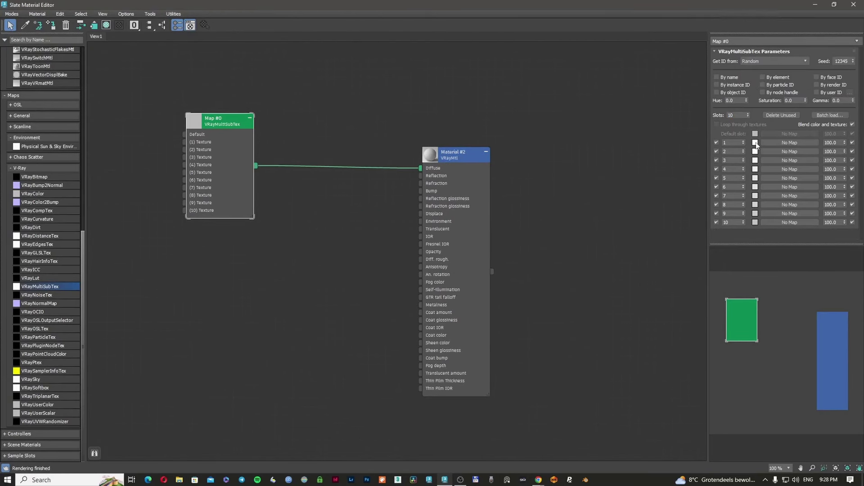
- Set the first texture slot's color to red and copy it to the other nine slots
{"action": "left_click", "coordinate": [755, 142]}
{"action": "left_click_drag", "start_coordinate": [757, 154], "coordinate": [758, 155]}
{"action": "left_click", "coordinate": [768, 166]}
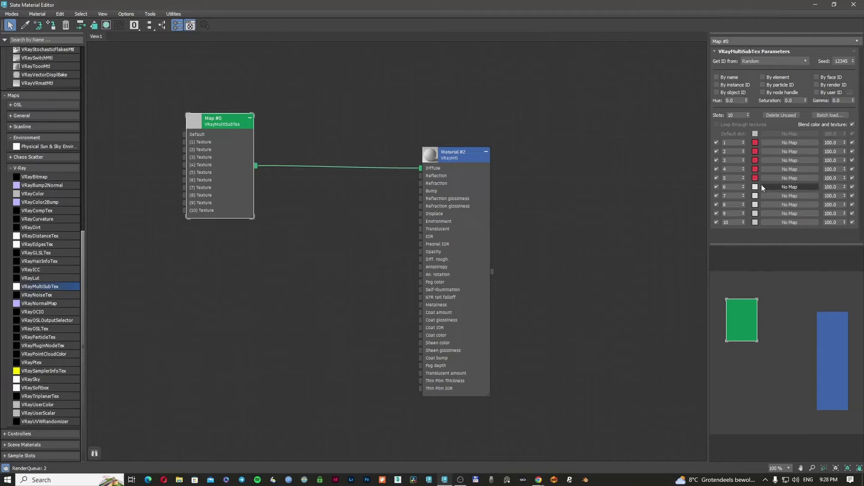
{"action": "left_click_drag", "start_coordinate": [755, 178], "coordinate": [755, 215]}
{"action": "left_click", "coordinate": [771, 201]}
{"action": "left_click", "coordinate": [771, 210]}
{"action": "left_click", "coordinate": [771, 226]}
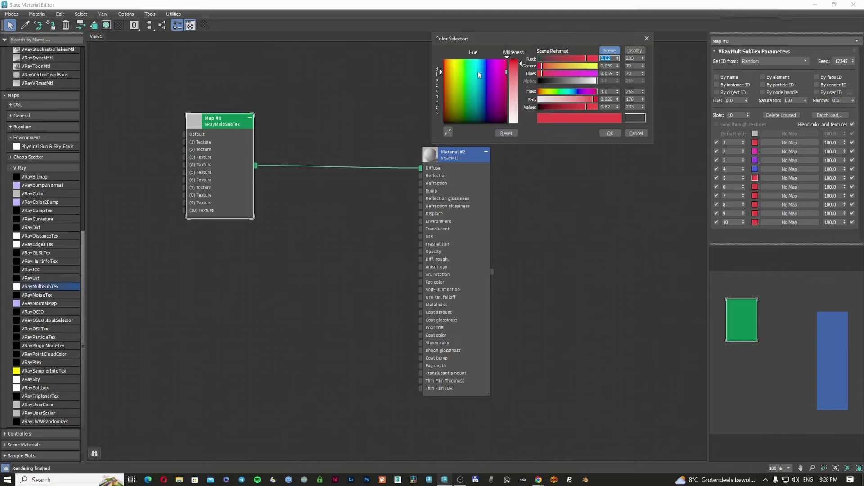
- Give slots 2 to 10 distinct colors running from magenta, purple and blue through cyan and green to yellow and orange
{"action": "left_click", "coordinate": [480, 72]}
{"action": "left_click", "coordinate": [612, 133]}
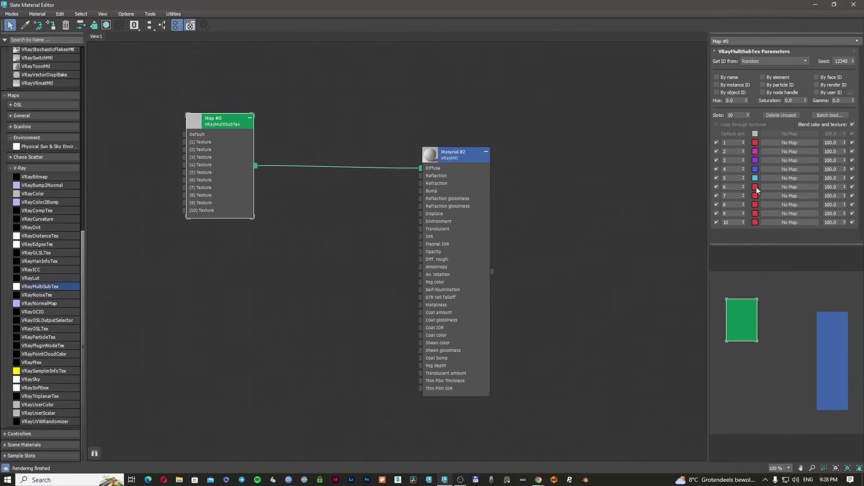
{"action": "left_click", "coordinate": [756, 186]}
{"action": "left_click", "coordinate": [581, 148]}
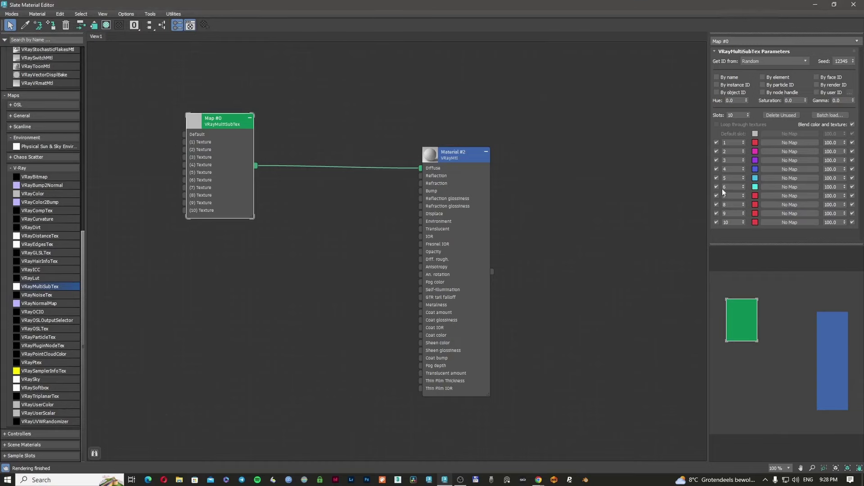
{"action": "left_click", "coordinate": [755, 195]}
{"action": "left_click", "coordinate": [373, 81]}
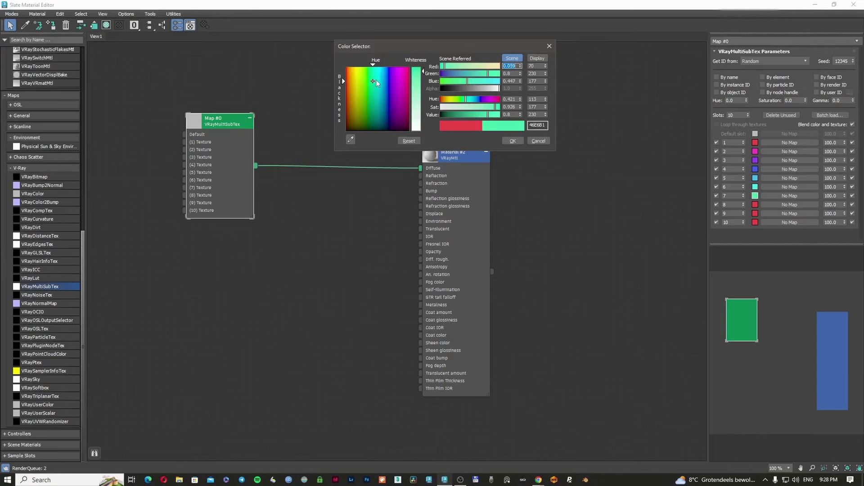
{"action": "left_click", "coordinate": [515, 139]}
{"action": "left_click", "coordinate": [514, 141]}
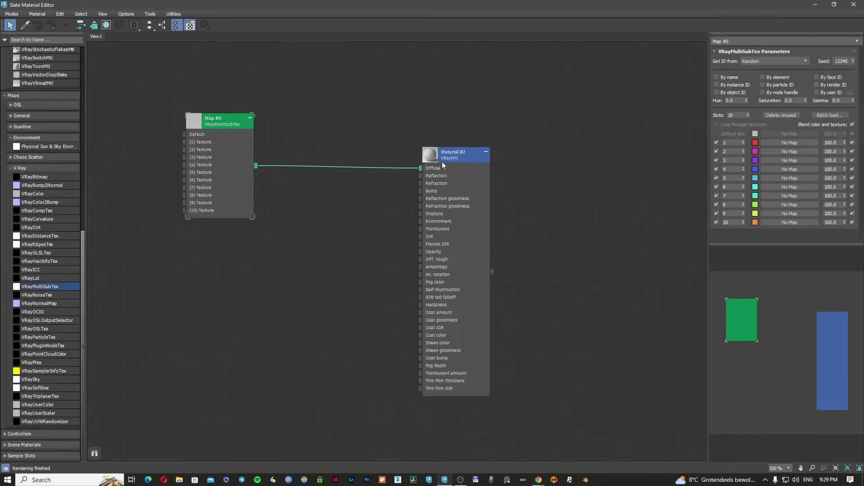
- Rearrange the map and material nodes and assign the VRayMtl to the arrayed sphere
{"action": "left_click_drag", "start_coordinate": [237, 121], "coordinate": [270, 130]}
{"action": "double_click", "coordinate": [428, 4]}
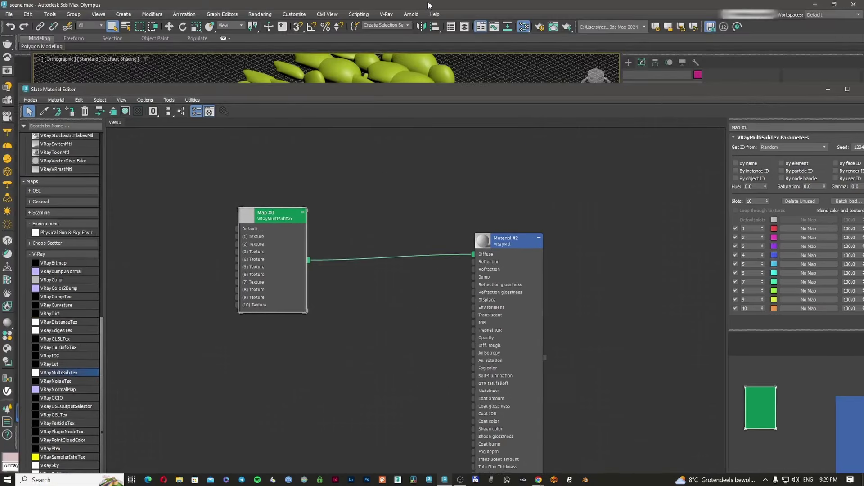
{"action": "left_click_drag", "start_coordinate": [508, 239], "coordinate": [534, 216]}
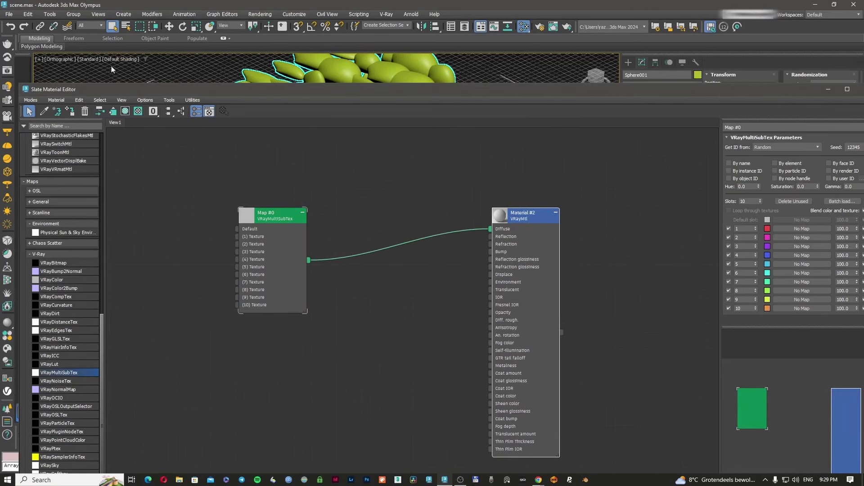
{"action": "left_click", "coordinate": [71, 112]}
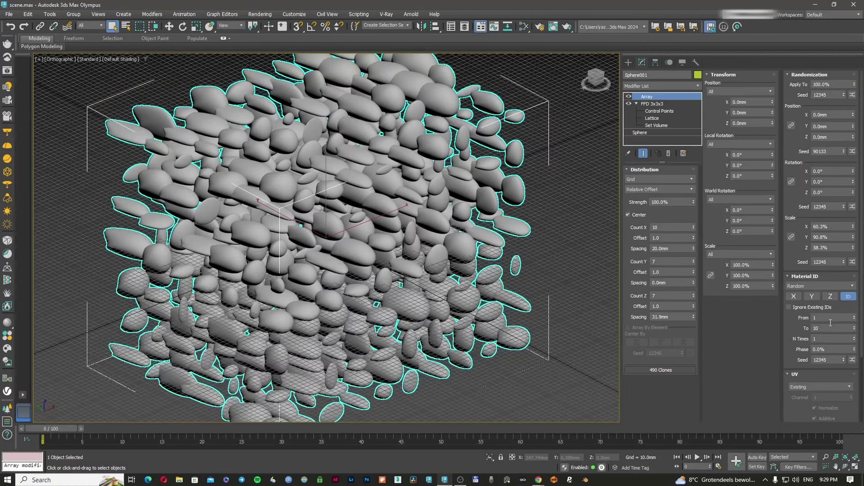
- Review the Array modifier's Material ID range and ID option
{"action": "left_click", "coordinate": [830, 326]}
{"action": "left_click", "coordinate": [837, 318]}
{"action": "left_click", "coordinate": [847, 299]}
{"action": "double_click", "coordinate": [824, 328]}
{"action": "left_click", "coordinate": [826, 330]}
- Deselect the array and copy the white global lighting tint to the environment background color
{"action": "left_click", "coordinate": [568, 260]}
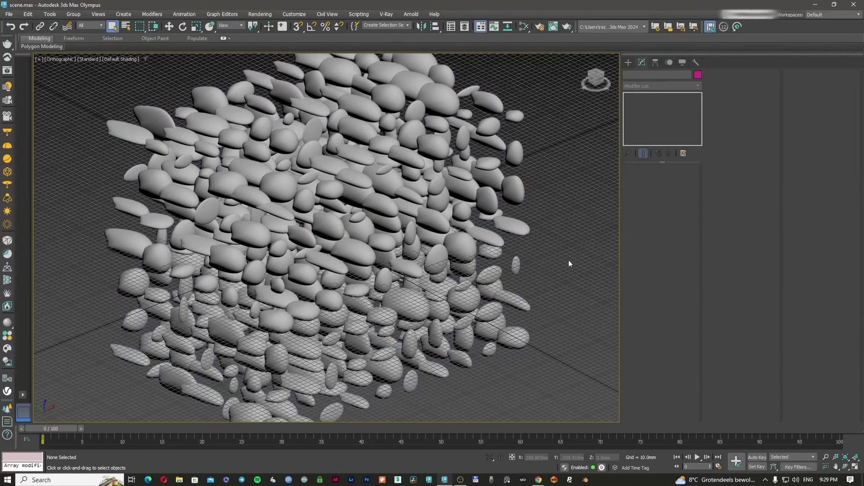
{"action": "key", "text": "8"}
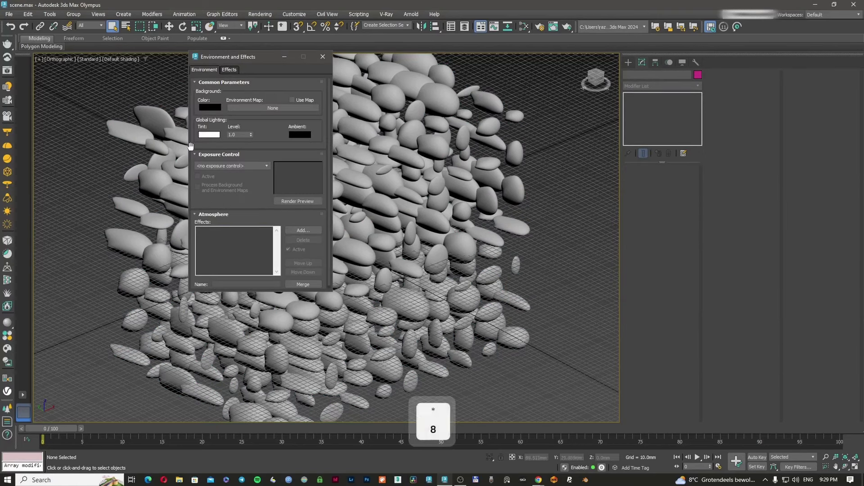
{"action": "left_click_drag", "start_coordinate": [212, 109], "coordinate": [213, 108]}
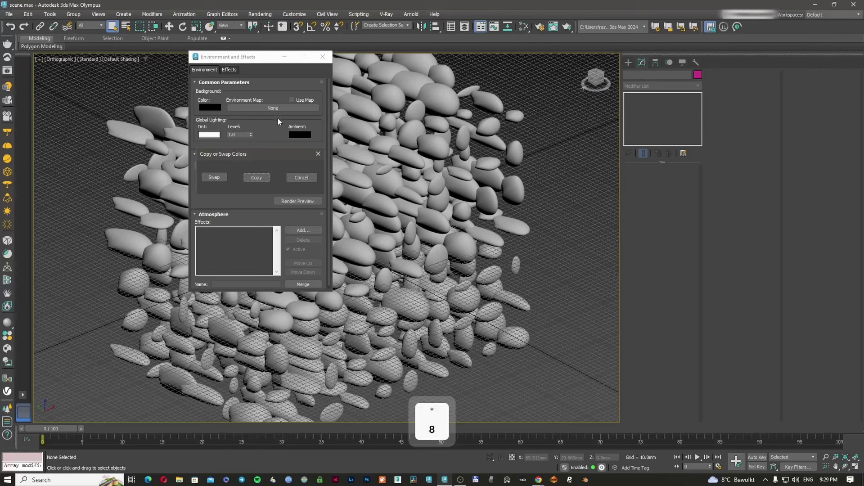
{"action": "left_click", "coordinate": [263, 178]}
{"action": "left_click", "coordinate": [322, 57]}
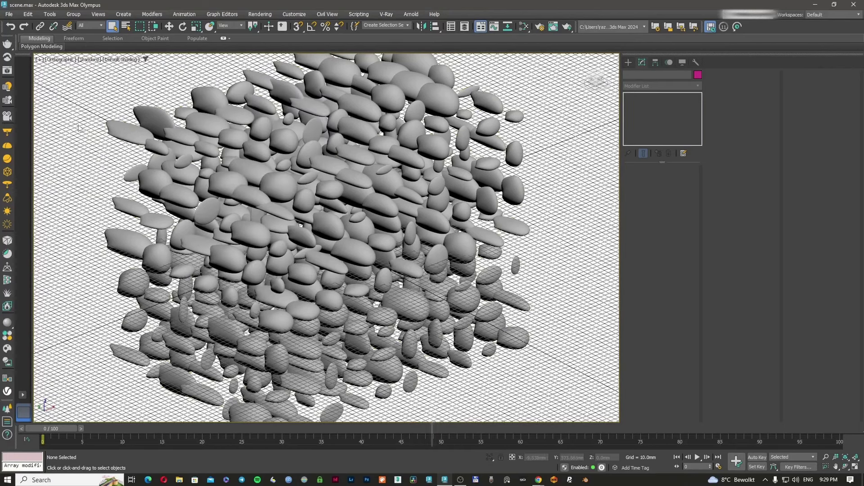
- Start an interactive V-Ray render of the array and move the frame buffer to expose the viewport
{"action": "key", "text": "shift+q"}
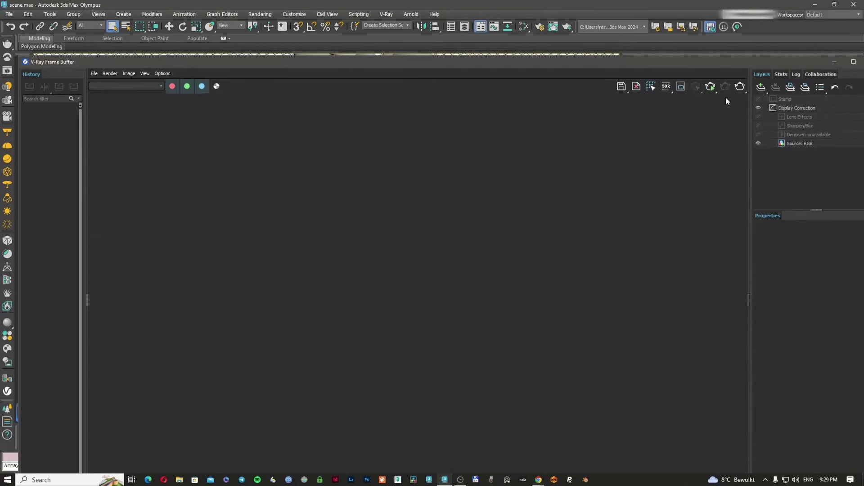
{"action": "left_click", "coordinate": [710, 87]}
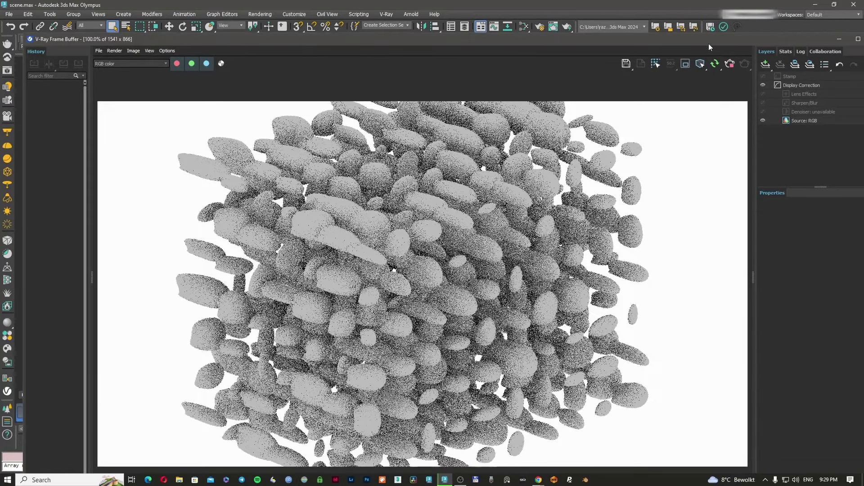
{"action": "left_click_drag", "start_coordinate": [704, 37], "coordinate": [672, 93]}
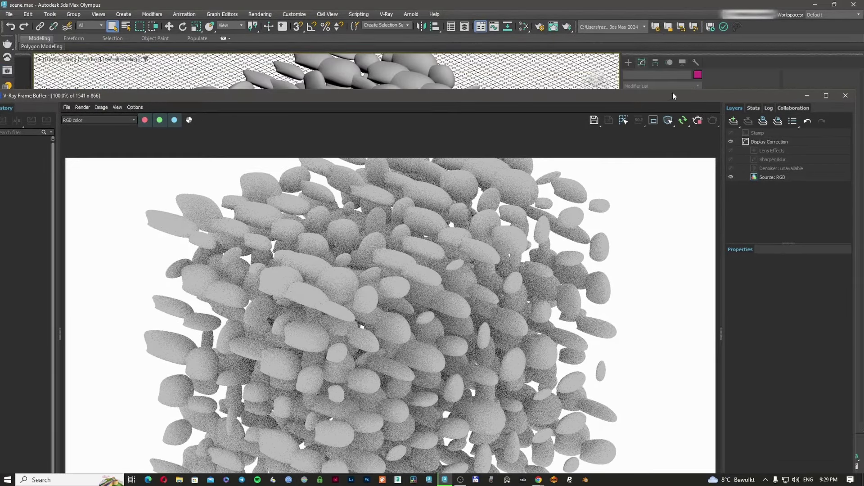
{"action": "left_click", "coordinate": [584, 68]}
- Set the VRayMultiSubTex map to randomize its colors by element and move the material editor clear of the render
{"action": "key", "text": "m"}
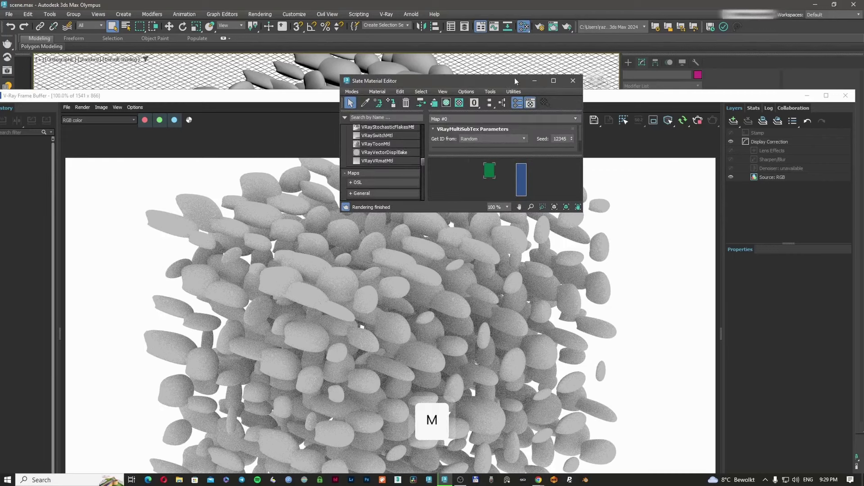
{"action": "double_click", "coordinate": [514, 77]}
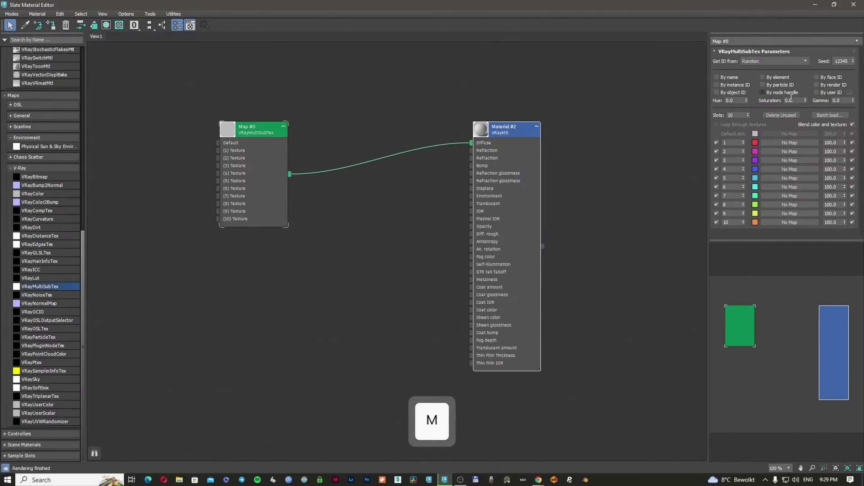
{"action": "double_click", "coordinate": [718, 4]}
{"action": "left_click_drag", "start_coordinate": [503, 80], "coordinate": [724, 26]}
{"action": "left_click", "coordinate": [466, 148]}
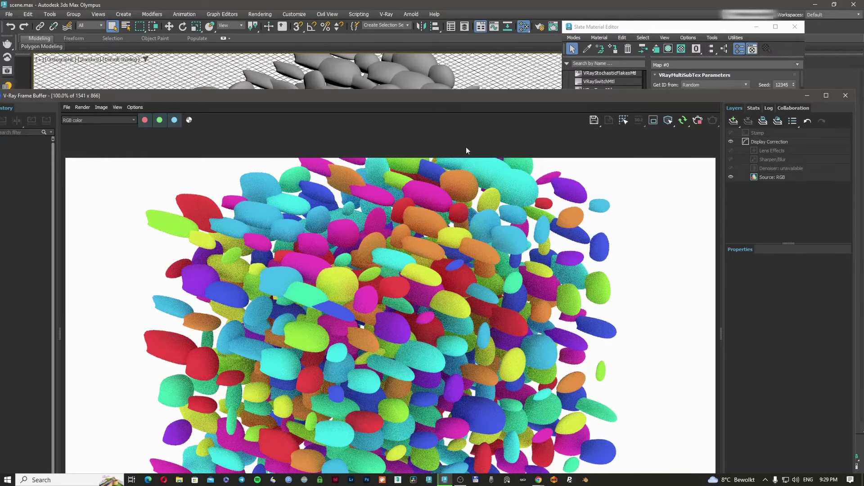
- Inspect the multicolored render and reposition the VRayMultiSubTex and VRayMtl nodes in the material graph
{"action": "double_click", "coordinate": [488, 99]}
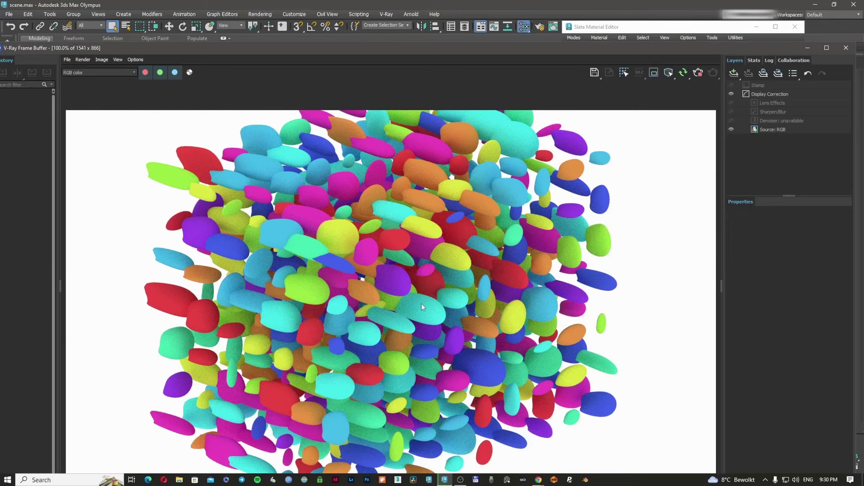
{"action": "double_click", "coordinate": [619, 51]}
{"action": "left_click", "coordinate": [628, 27]}
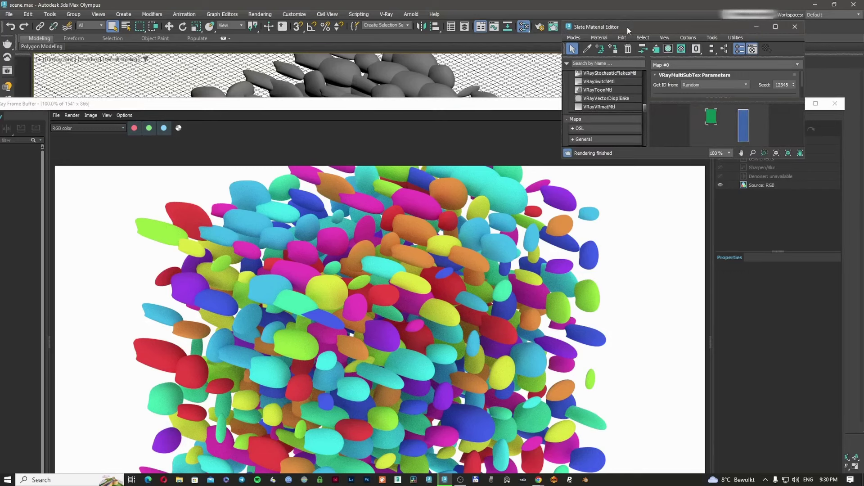
{"action": "double_click", "coordinate": [628, 27]}
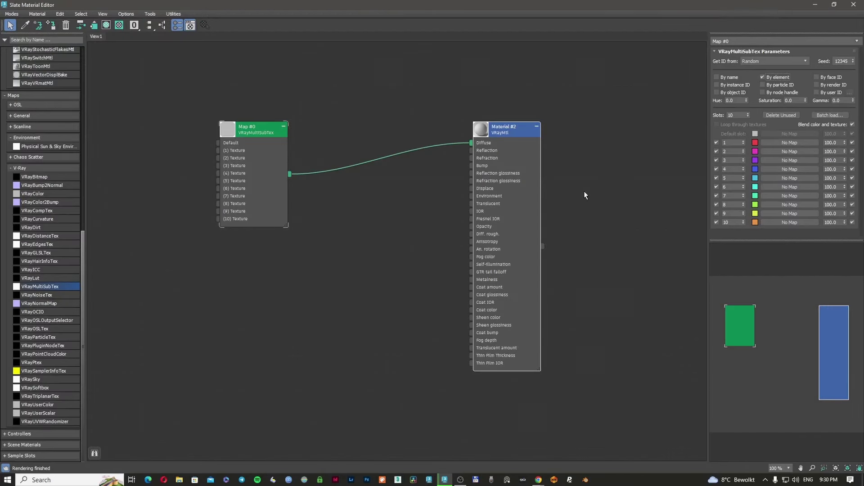
{"action": "left_click_drag", "start_coordinate": [274, 132], "coordinate": [282, 140]}
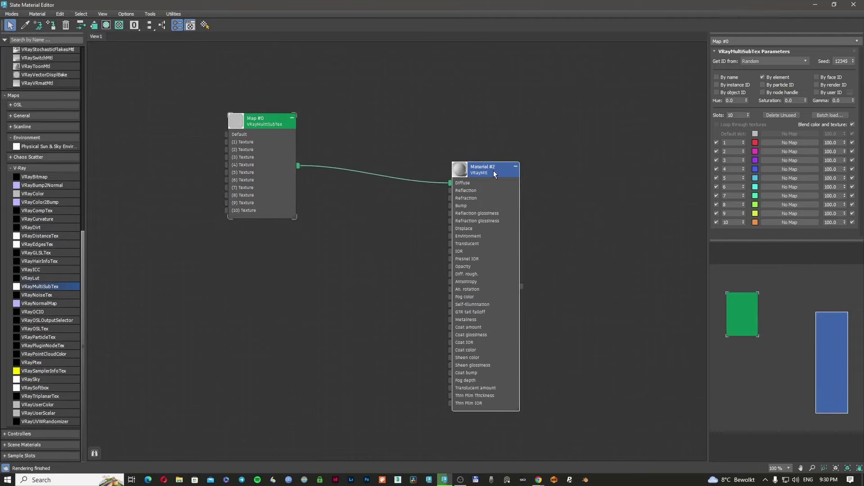
{"action": "left_click_drag", "start_coordinate": [494, 173], "coordinate": [498, 177]}
{"action": "left_click_drag", "start_coordinate": [281, 125], "coordinate": [306, 117]}
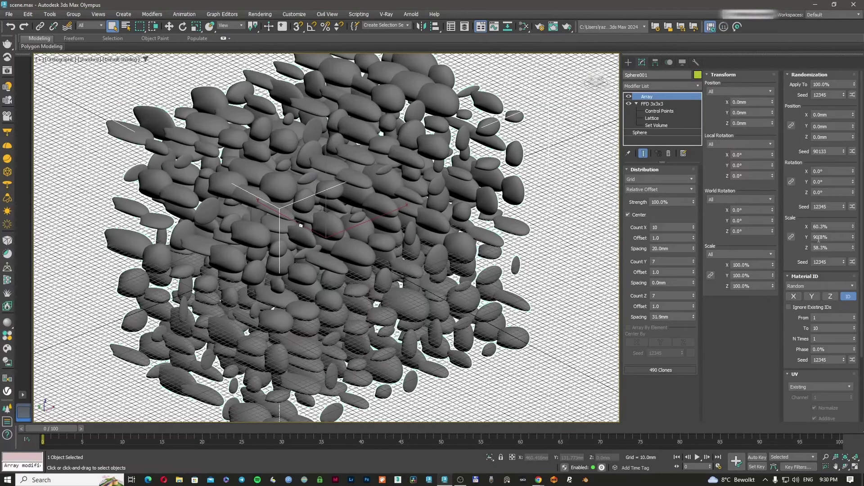
- Review the Array modifier's Material ID distribution modes and the settings beneath them
{"action": "left_click", "coordinate": [816, 287]}
{"action": "left_click", "coordinate": [815, 287]}
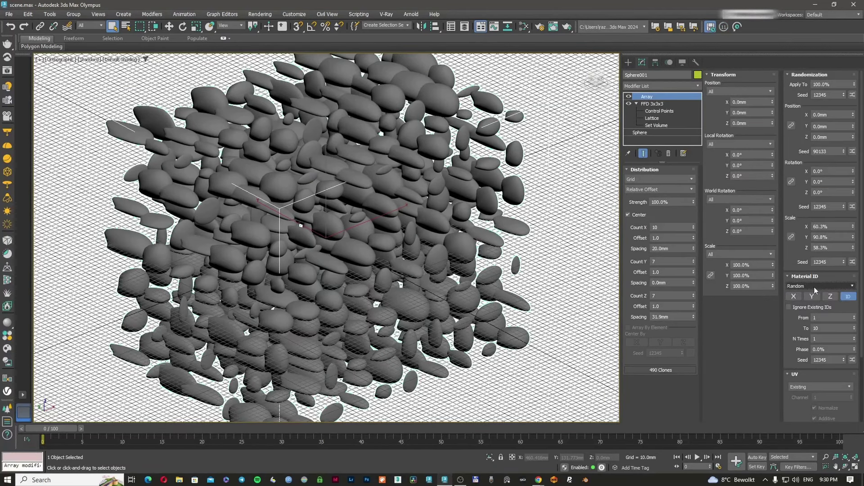
{"action": "left_click", "coordinate": [807, 287]}
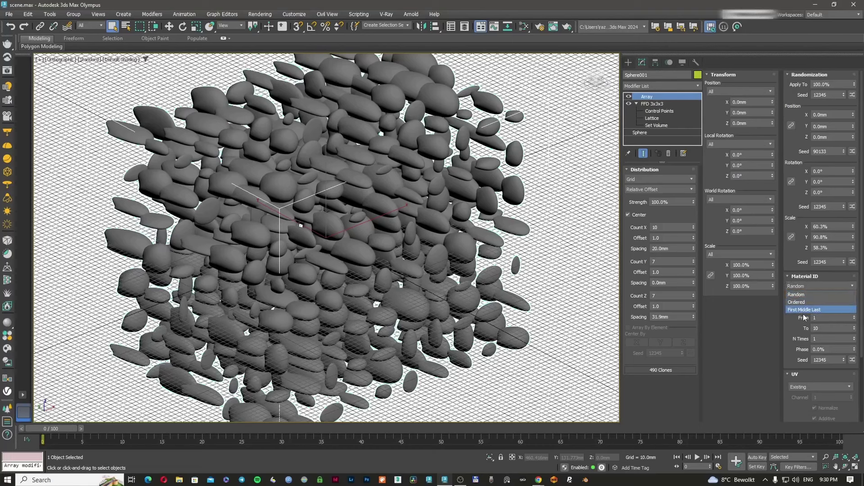
{"action": "left_click_drag", "start_coordinate": [790, 326], "coordinate": [796, 288]}
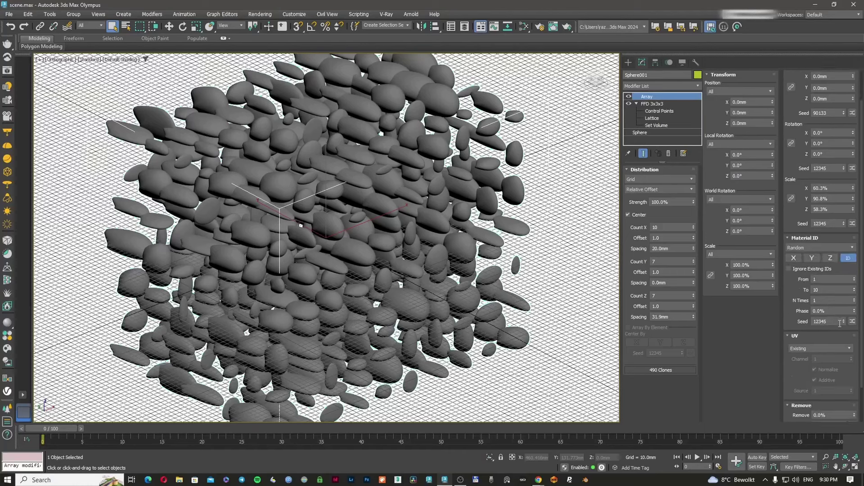
{"action": "scroll", "coordinate": [828, 324], "scroll_direction": "down", "scroll_amount": 1}
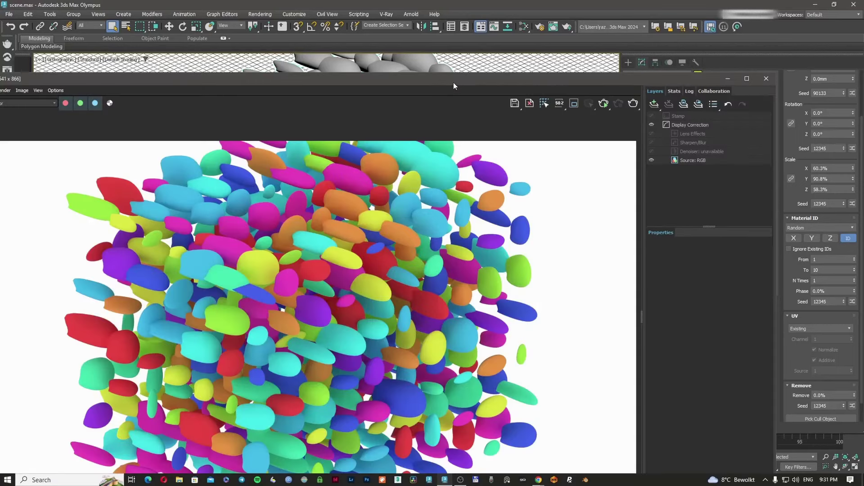
- Run the interactive render beside the modifier settings and raise the Array's Material ID seed to 12348
{"action": "double_click", "coordinate": [453, 82]}
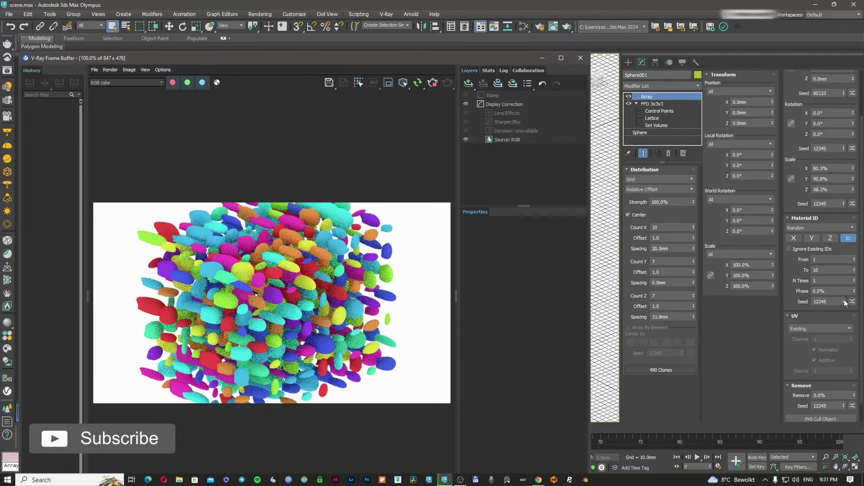
{"action": "left_click", "coordinate": [844, 300]}
{"action": "left_click", "coordinate": [844, 301]}
{"action": "left_click", "coordinate": [844, 300]}
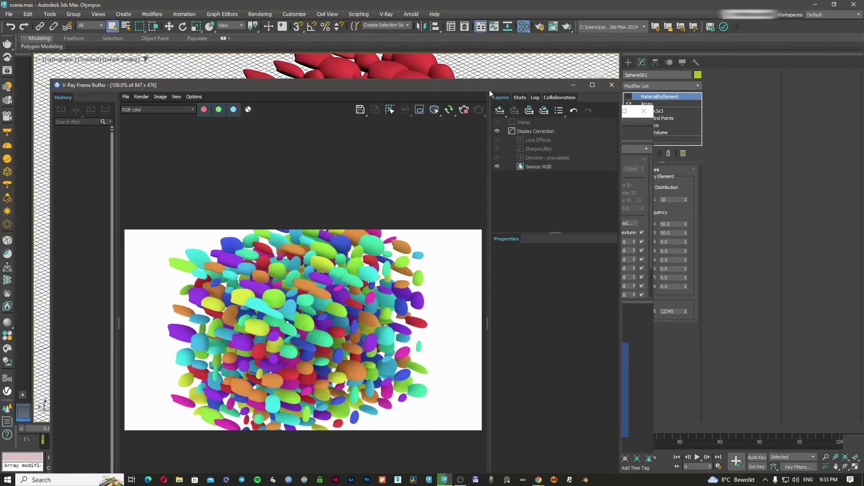
- Arrange the frame buffer and material editor so the render stays visible, and select Array in the modifier stack
{"action": "left_click_drag", "start_coordinate": [490, 90], "coordinate": [451, 88]}
{"action": "left_click", "coordinate": [598, 116]}
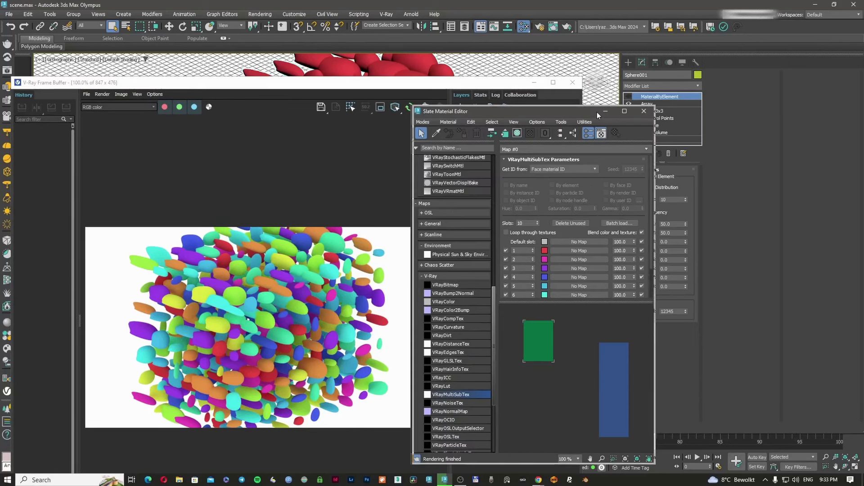
{"action": "left_click_drag", "start_coordinate": [597, 115], "coordinate": [587, 118]}
{"action": "left_click", "coordinate": [648, 104]}
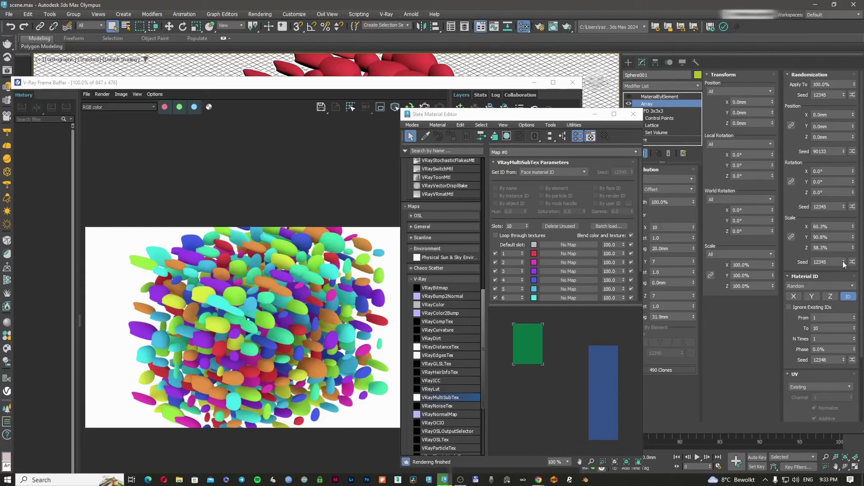
- Step the Array's Material ID seed up to 12358 to cycle through color variations in the interactive render
{"action": "left_click", "coordinate": [844, 359]}
{"action": "left_click", "coordinate": [845, 359]}
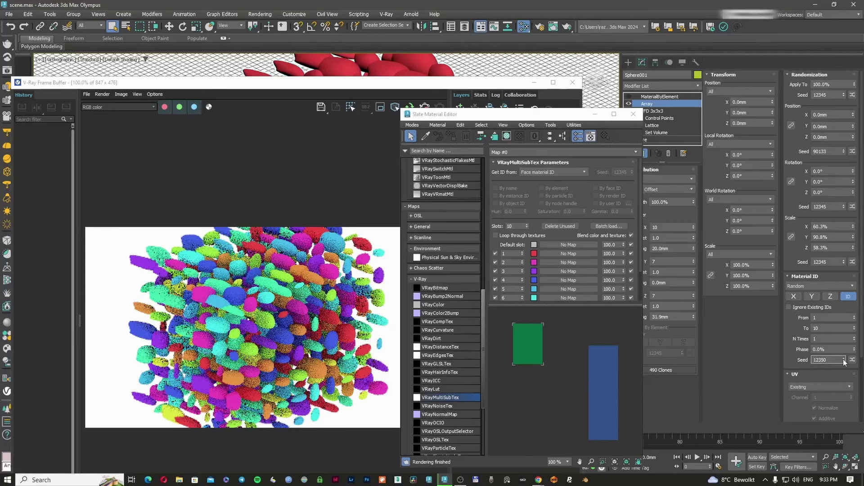
{"action": "left_click", "coordinate": [844, 359]}
{"action": "left_click", "coordinate": [844, 359]}
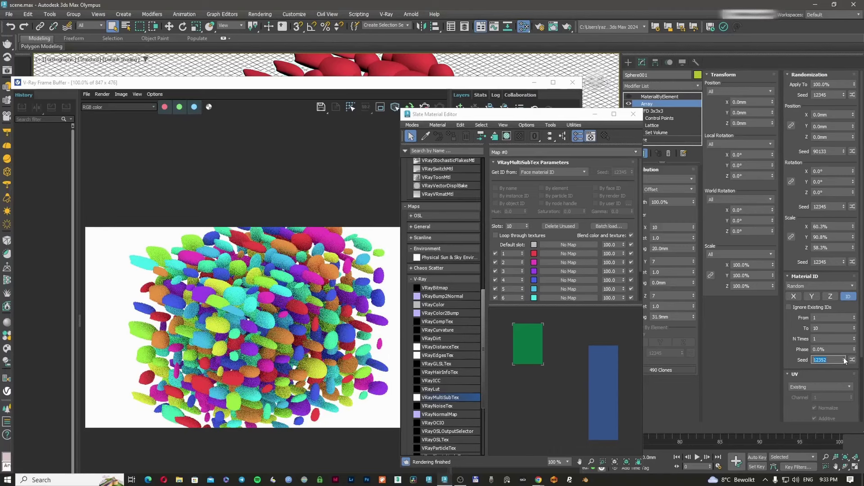
{"action": "left_click", "coordinate": [845, 358]}
{"action": "left_click", "coordinate": [844, 359]}
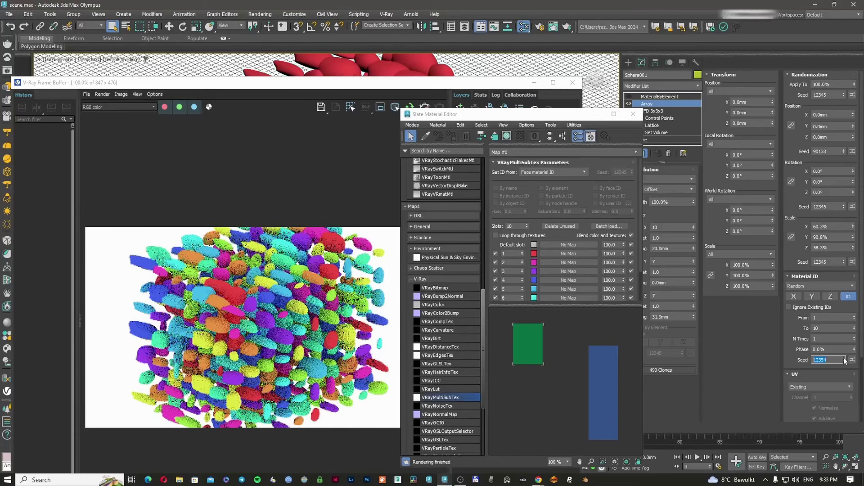
{"action": "left_click", "coordinate": [844, 358]}
{"action": "left_click", "coordinate": [844, 359]}
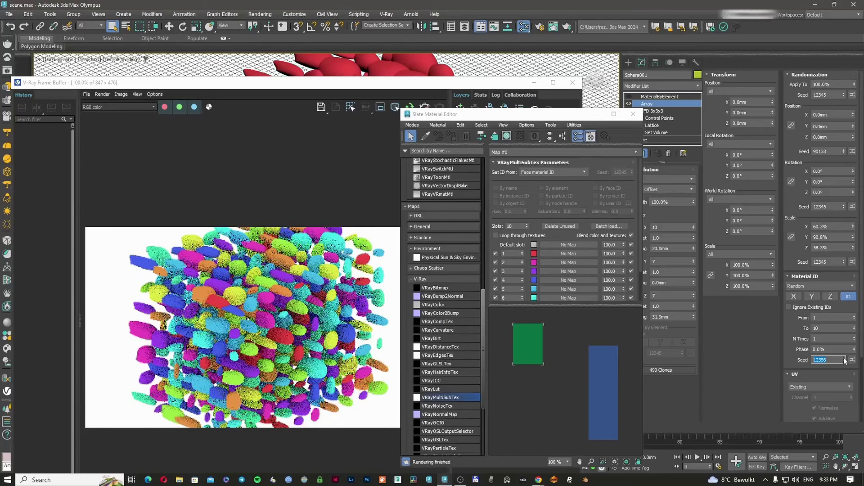
{"action": "left_click", "coordinate": [844, 358]}
{"action": "left_click", "coordinate": [844, 358]}
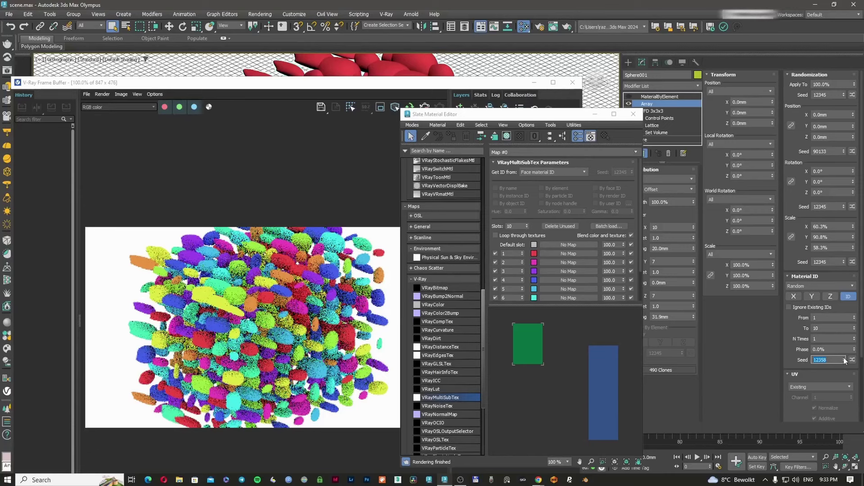
- Close the material editor and frame buffer, and delete the MaterialByElement modifier from the sphere's stack
{"action": "left_click", "coordinate": [639, 116]}
{"action": "left_click", "coordinate": [571, 82]}
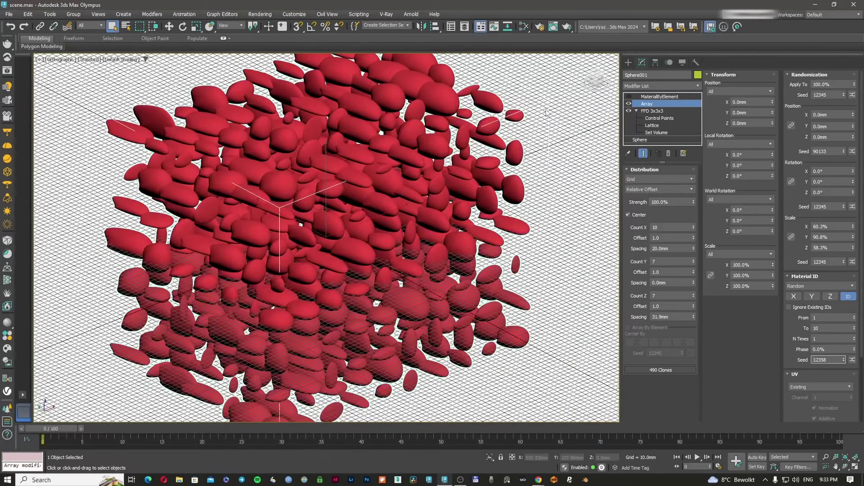
{"action": "left_click", "coordinate": [659, 97]}
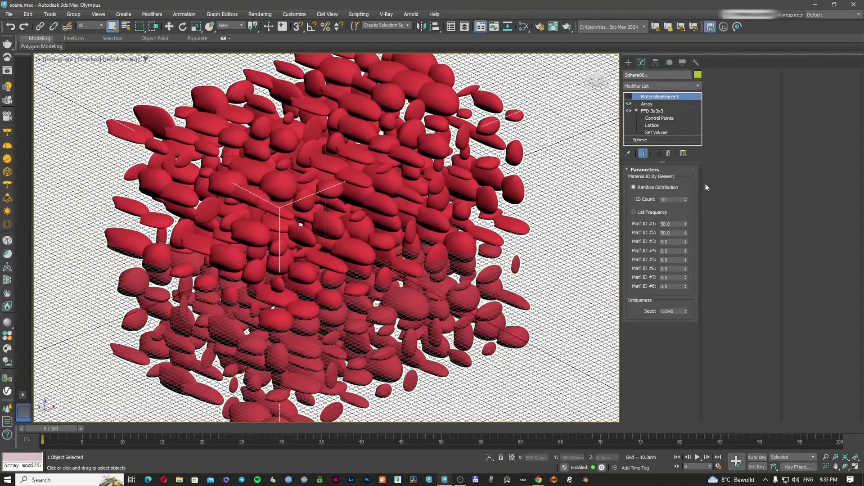
{"action": "right_click", "coordinate": [656, 97]}
{"action": "left_click", "coordinate": [662, 105]}
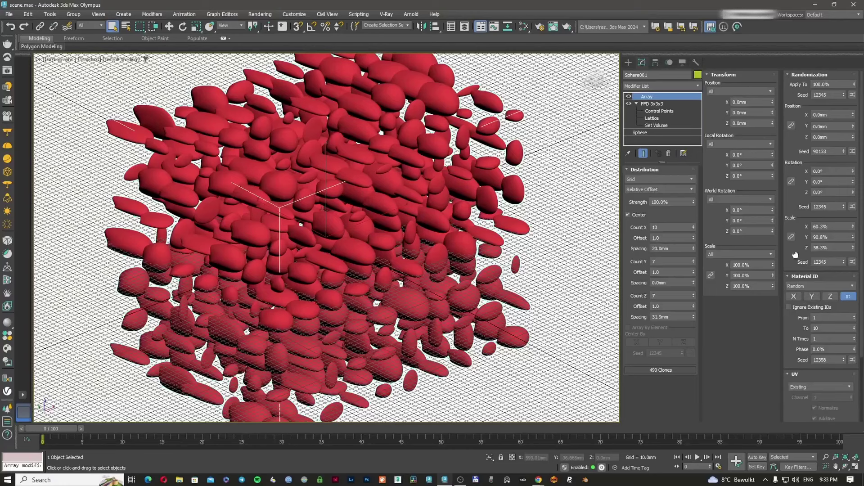
- Try the Array modifier's UV modes and set UV to Clone XYZ
{"action": "scroll", "coordinate": [795, 255], "scroll_direction": "down", "scroll_amount": 2}
{"action": "scroll", "coordinate": [808, 267], "scroll_direction": "down", "scroll_amount": 2}
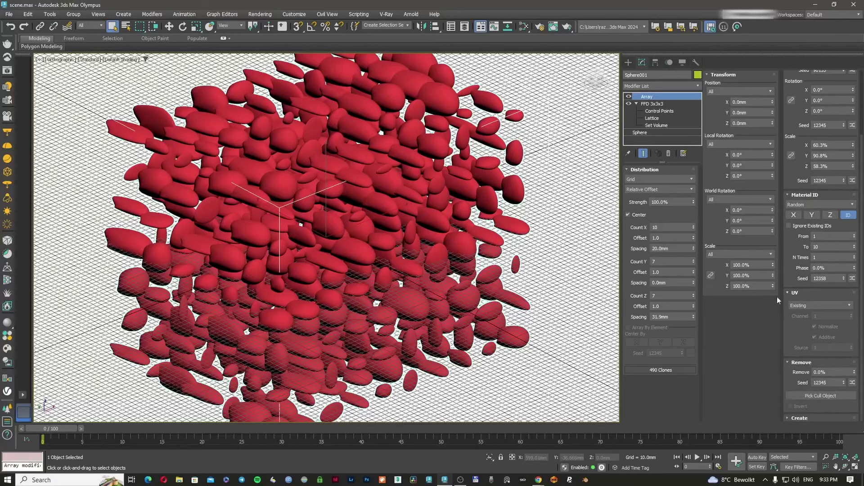
{"action": "left_click", "coordinate": [808, 306]}
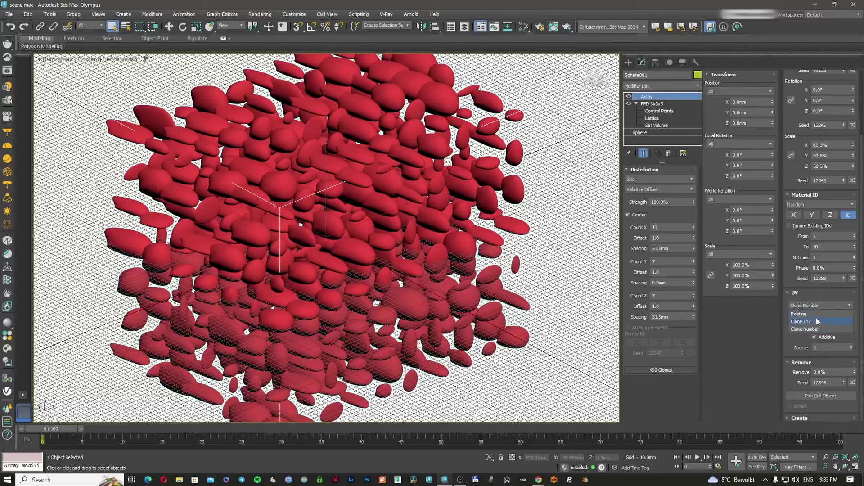
{"action": "left_click", "coordinate": [803, 322]}
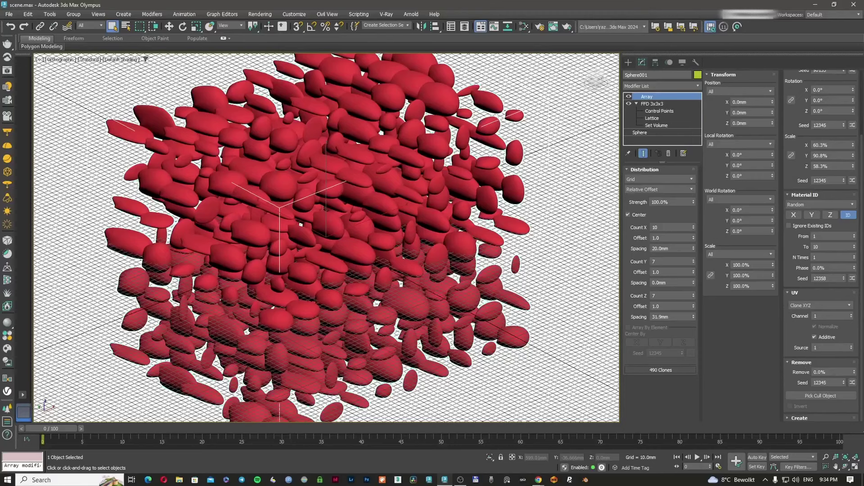
- Raise the Array's Remove amount to 33.8% and step its Remove seed up to 12350
{"action": "left_click", "coordinate": [855, 370]}
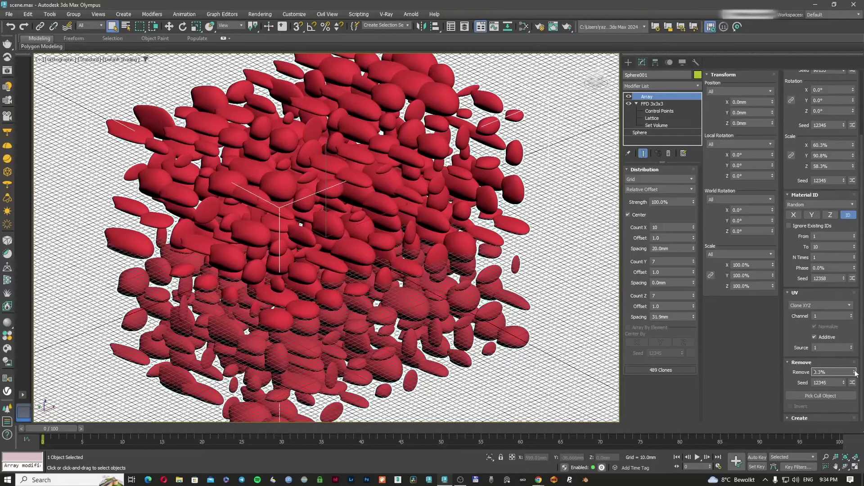
{"action": "left_click_drag", "start_coordinate": [855, 373], "coordinate": [837, 199]}
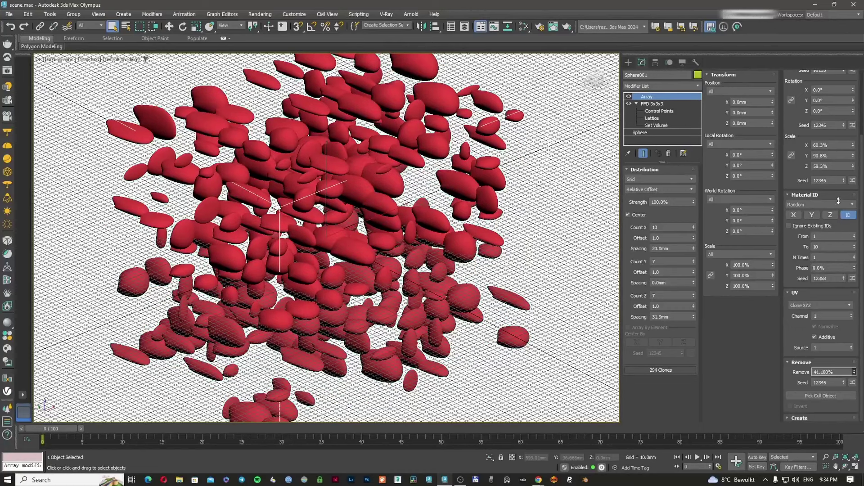
{"action": "left_click", "coordinate": [844, 381]}
{"action": "left_click", "coordinate": [843, 381]}
{"action": "left_click", "coordinate": [843, 381]}
{"action": "left_click", "coordinate": [844, 381]}
{"action": "left_click", "coordinate": [844, 381]}
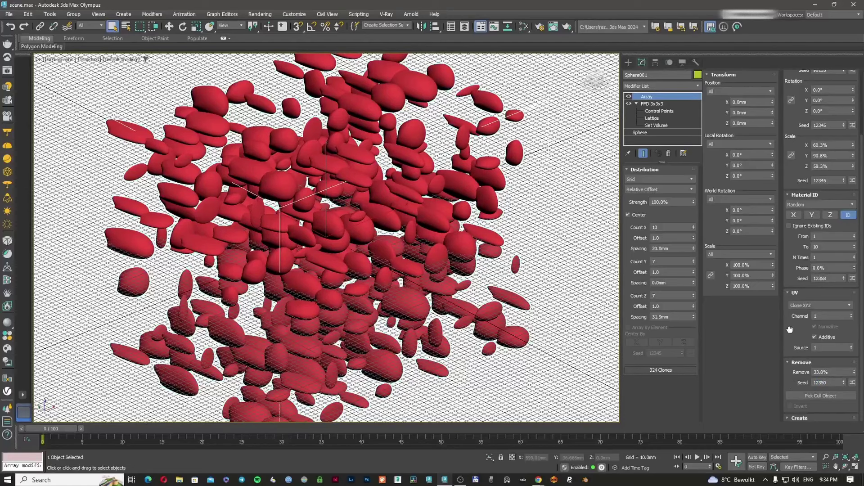
- Create a sphere with a radius of about 118 mm that overlaps the array's clones
{"action": "left_click", "coordinate": [631, 62]}
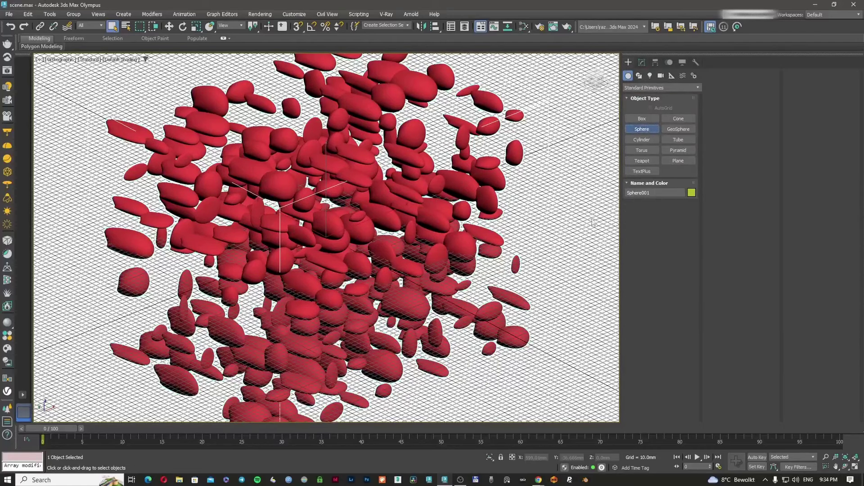
{"action": "right_click", "coordinate": [469, 343]}
{"action": "mouse_move", "coordinate": [465, 368]}
{"action": "left_mouse_down"}
{"action": "mouse_move", "coordinate": [469, 343]}
{"action": "mouse_move", "coordinate": [293, 261]}
{"action": "mouse_move", "coordinate": [274, 267]}
{"action": "left_mouse_up"}
{"action": "right_click", "coordinate": [471, 345]}
{"action": "left_click", "coordinate": [478, 353]}
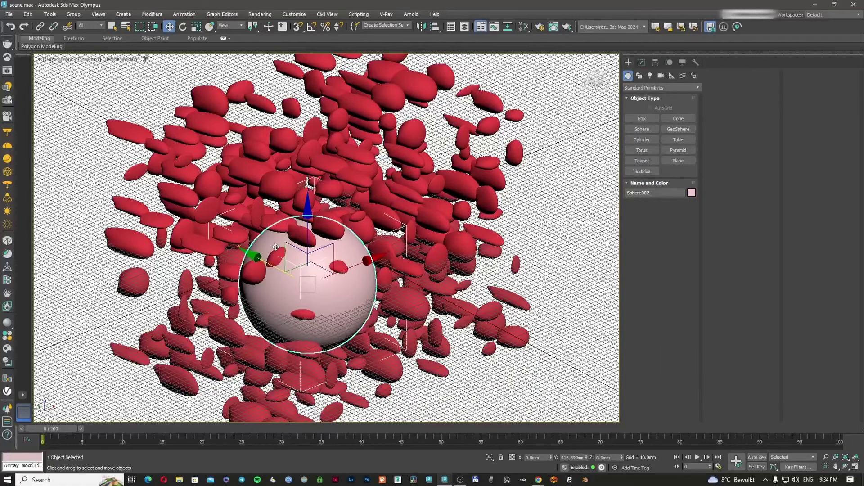
{"action": "left_click", "coordinate": [642, 63]}
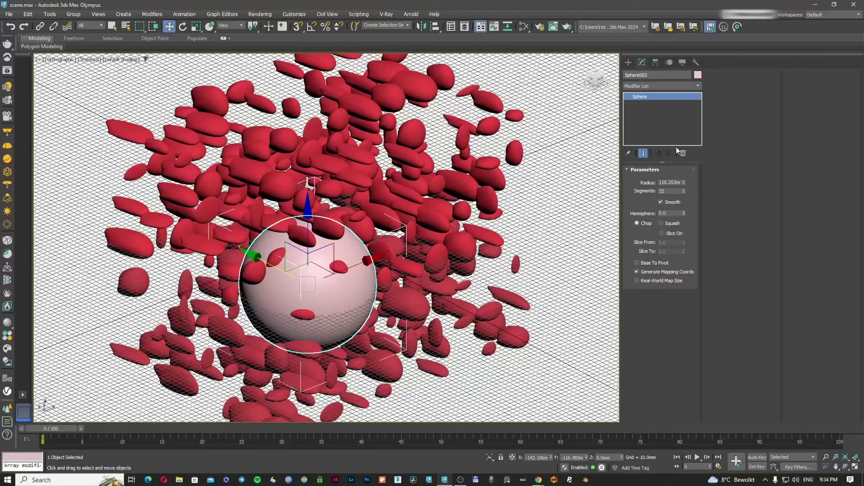
- Reselect the arrayed object and pick the new sphere as the Array's cull object
{"action": "left_click", "coordinate": [469, 243]}
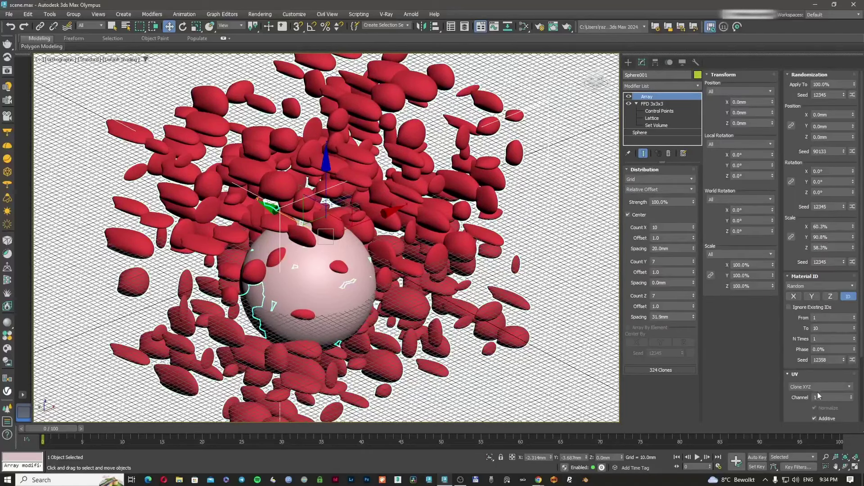
{"action": "left_click_drag", "start_coordinate": [793, 358], "coordinate": [802, 298]}
{"action": "left_click", "coordinate": [821, 396]}
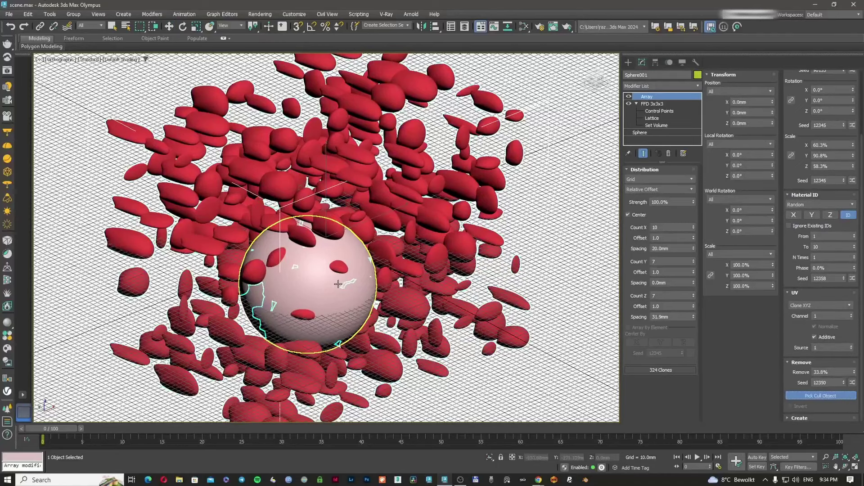
{"action": "left_click", "coordinate": [328, 284]}
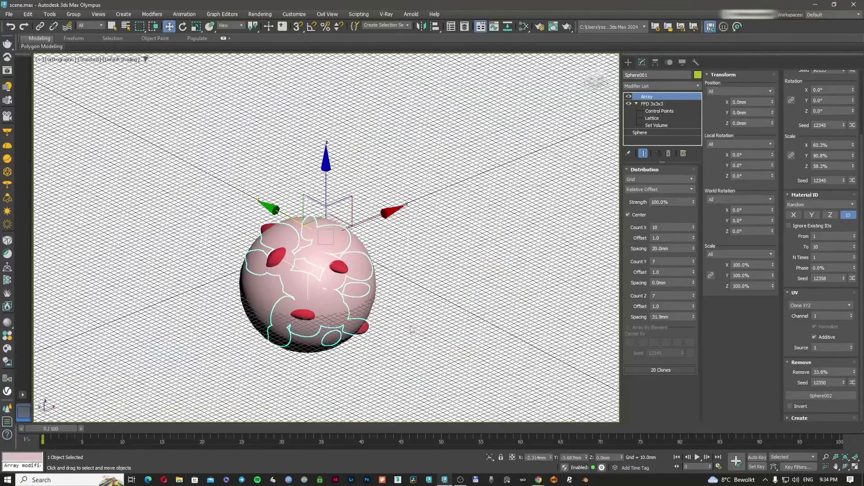
- Invert the culling so clones inside the sphere are removed, and inspect the result in wireframe
{"action": "key", "text": "F3"}
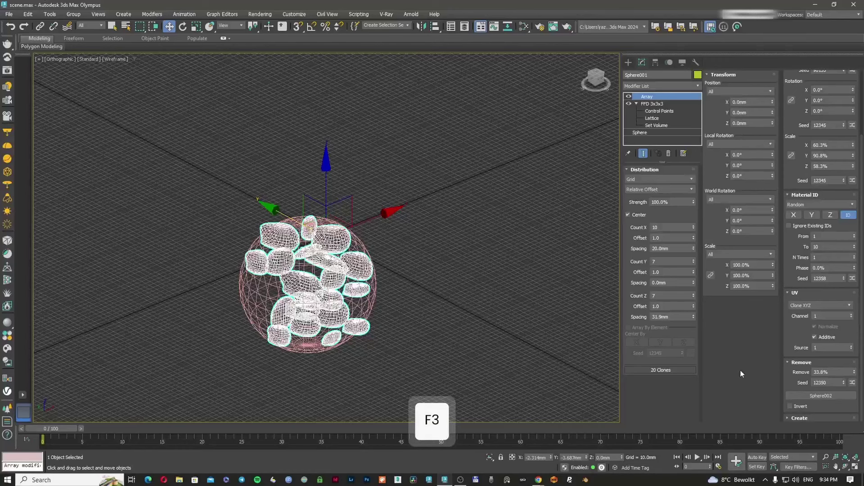
{"action": "left_click", "coordinate": [793, 406]}
{"action": "key", "text": "F3"}
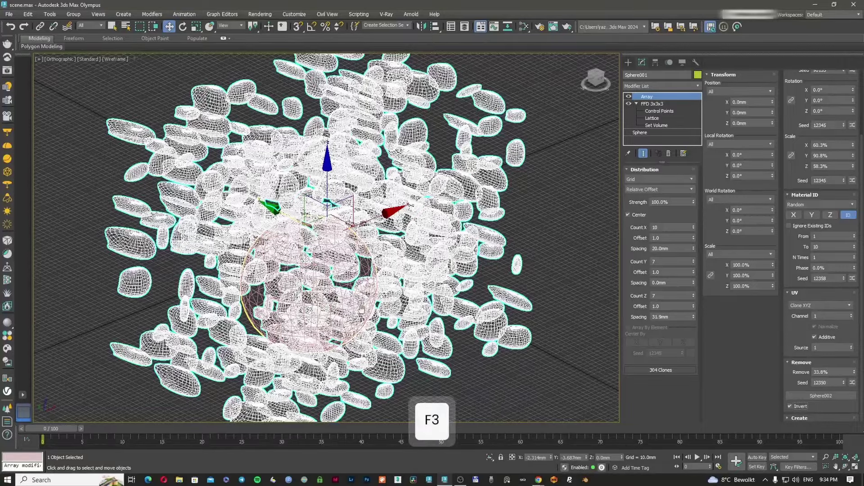
{"action": "middle_click_drag", "start_coordinate": [362, 308], "coordinate": [376, 319], "text": "alt"}
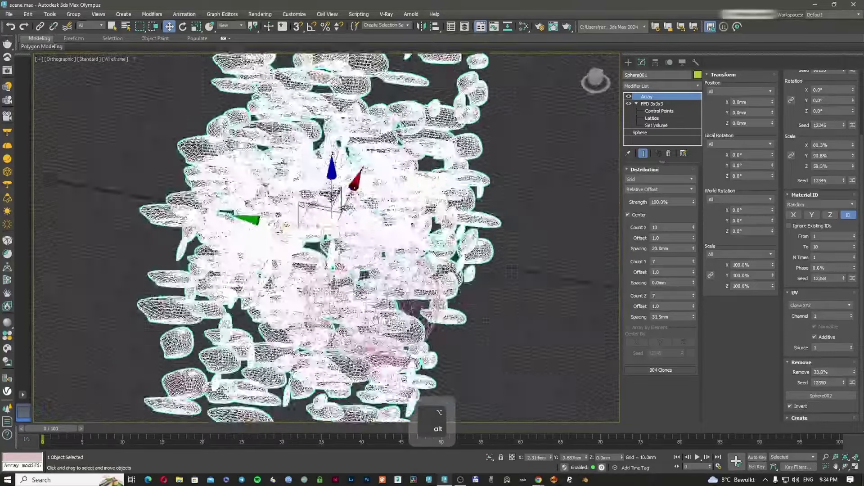
- Return to shaded display, delete the cull sphere and bring up the Array's Create options
{"action": "key", "text": "F3"}
{"action": "key", "text": "Delete"}
{"action": "scroll", "coordinate": [793, 288], "scroll_direction": "up", "scroll_amount": 2}
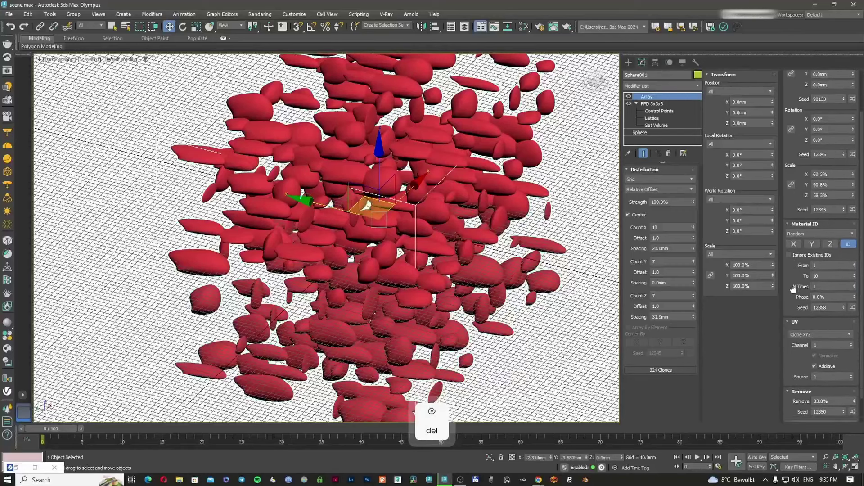
{"action": "scroll", "coordinate": [793, 288], "scroll_direction": "down", "scroll_amount": 3}
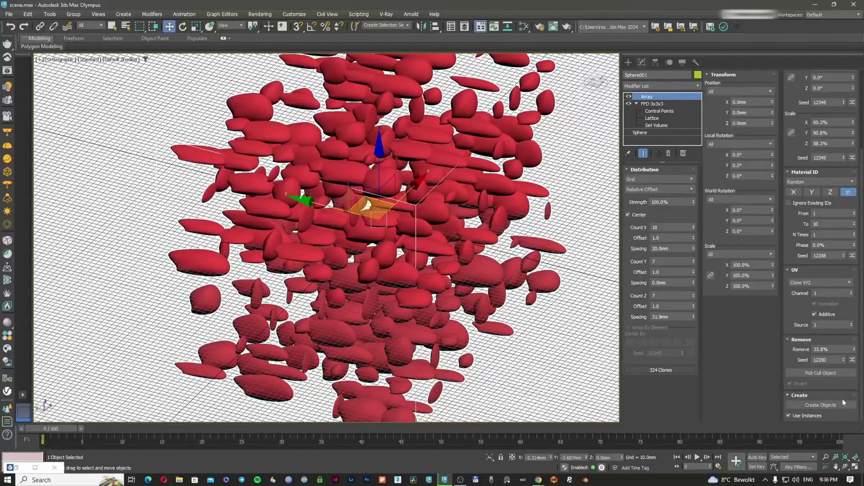
- Create separate objects from the array's clones with Use Instances enabled, and display them in wireframe without the grid
{"action": "left_click", "coordinate": [841, 403]}
{"action": "key", "text": "F3"}
{"action": "key", "text": "F3"}
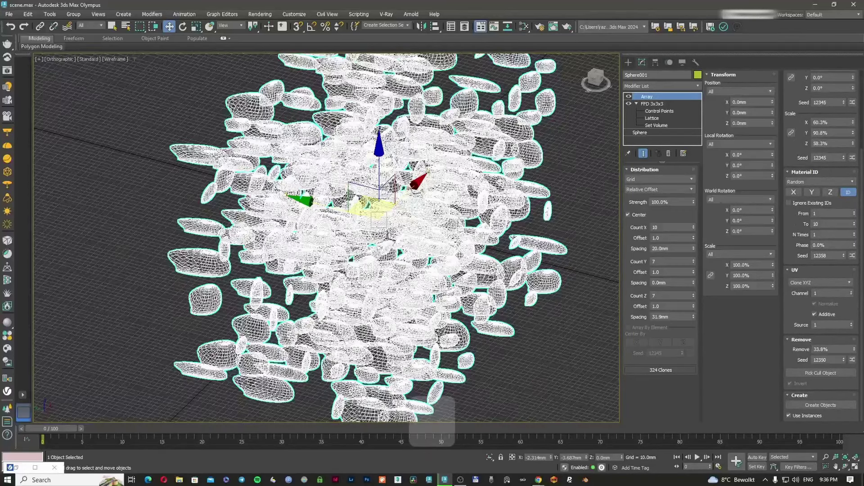
{"action": "middle_click_drag", "start_coordinate": [493, 322], "coordinate": [456, 298]}
{"action": "key", "text": "g"}
{"action": "scroll", "coordinate": [436, 319], "scroll_direction": "down", "scroll_amount": 3}
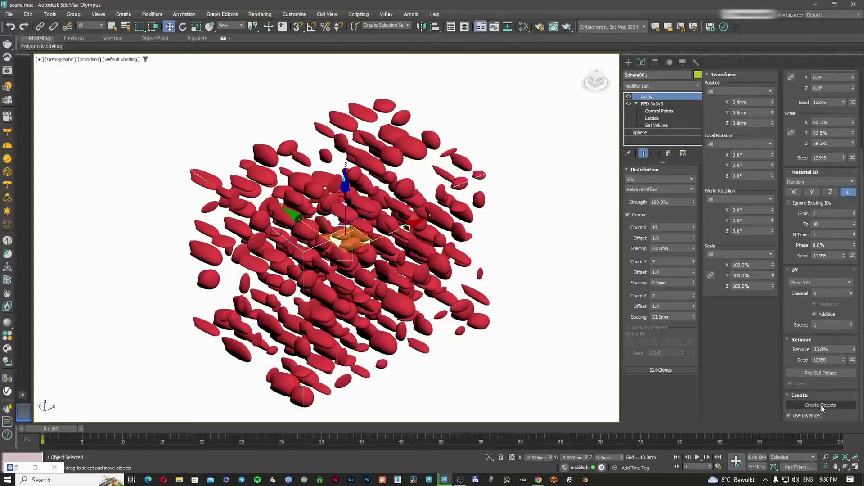
{"action": "key", "text": "F3"}
- Check several of the created meshes individually and show the viewport polygon statistics
{"action": "left_click", "coordinate": [414, 290]}
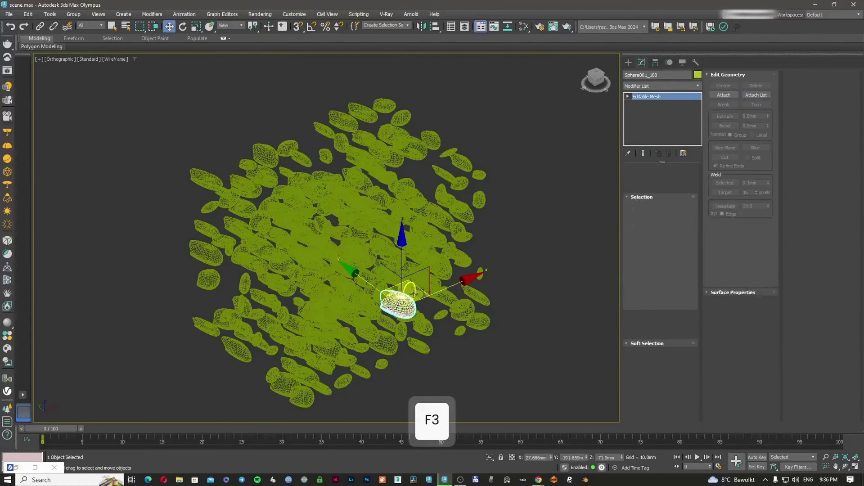
{"action": "left_click", "coordinate": [414, 290]}
{"action": "left_click", "coordinate": [420, 280]}
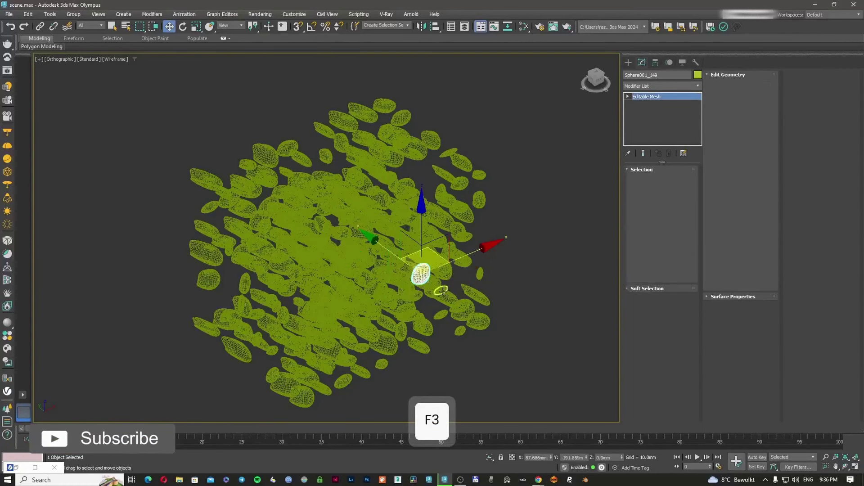
{"action": "left_click", "coordinate": [462, 304]}
{"action": "left_click", "coordinate": [477, 318]}
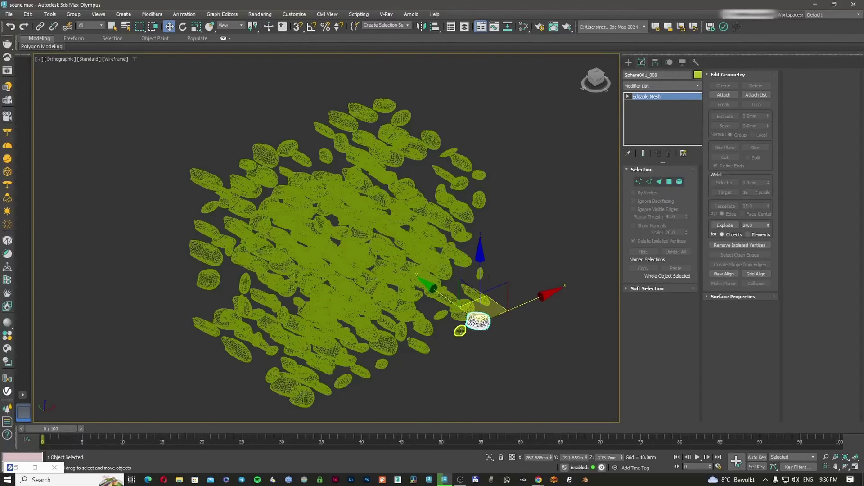
{"action": "left_click", "coordinate": [460, 331]}
{"action": "left_click", "coordinate": [373, 319]}
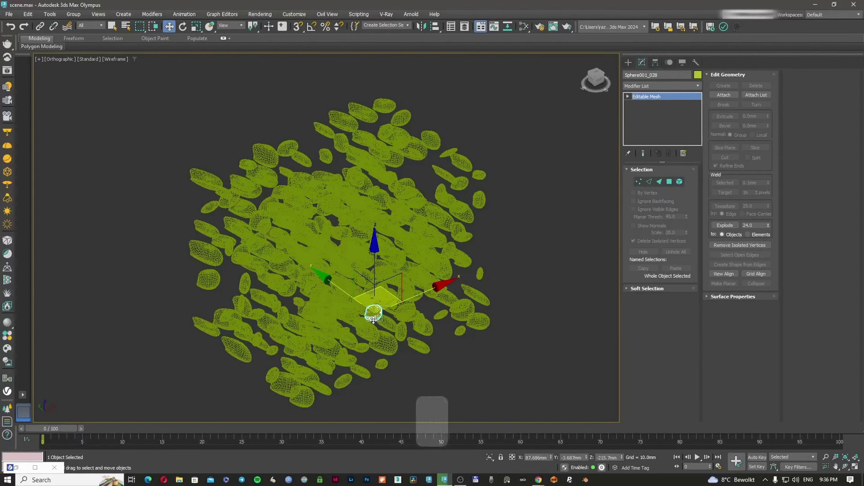
{"action": "key", "text": "7"}
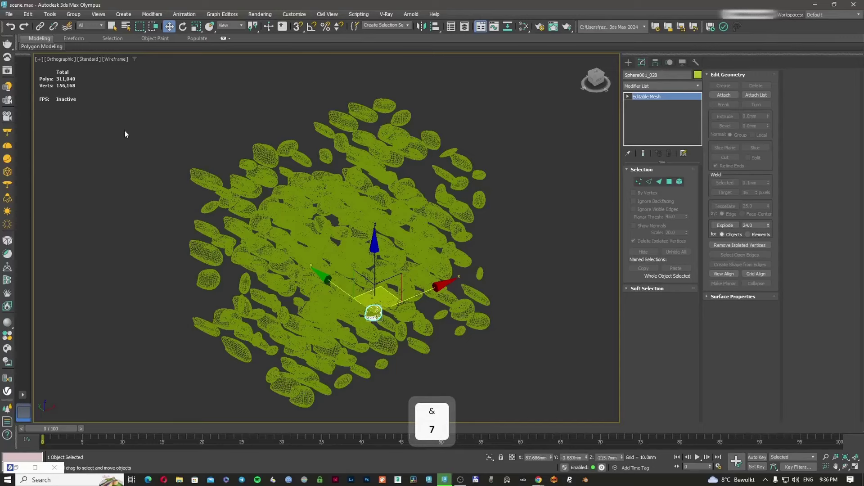
- Step back through the last selections and delete every mesh to empty the scene
{"action": "key", "text": "ctrl+z"}
{"action": "key", "text": "ctrl+z"}
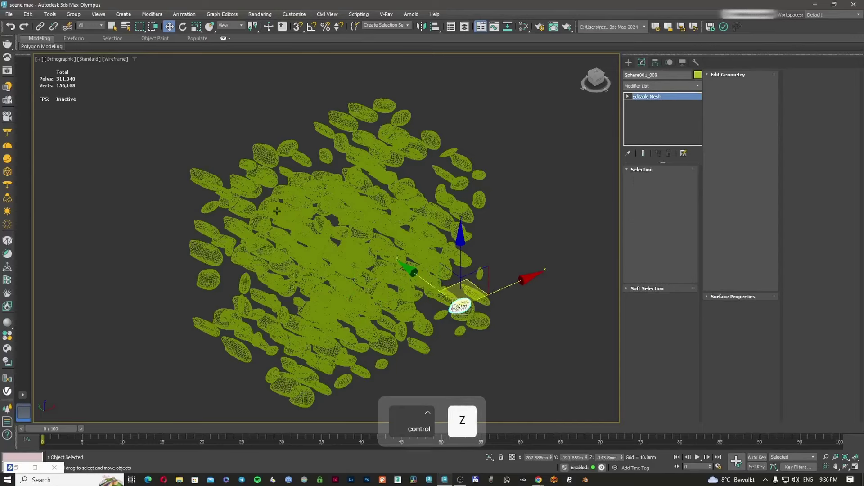
{"action": "key", "text": "ctrl+z"}
{"action": "key", "text": "Delete"}
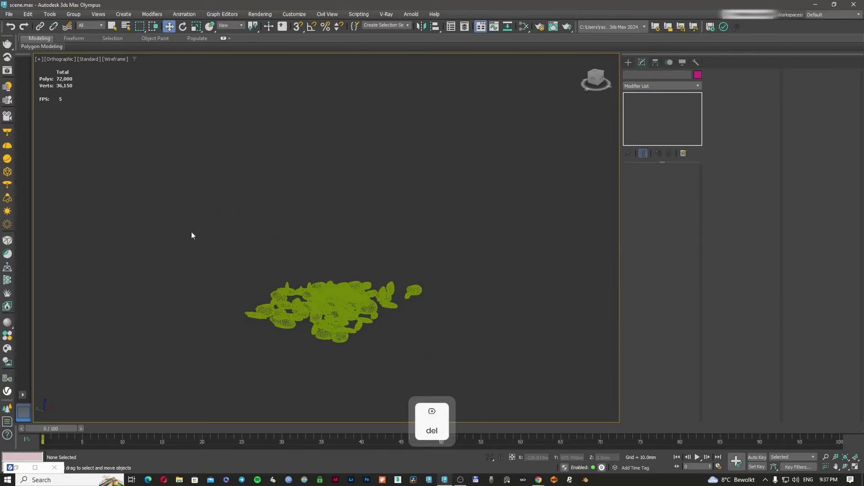
{"action": "left_click_drag", "start_coordinate": [192, 235], "coordinate": [514, 351]}
{"action": "key", "text": "Delete"}
- Create a tall, narrow box, display it shaded and select it for modification
{"action": "left_click", "coordinate": [629, 62]}
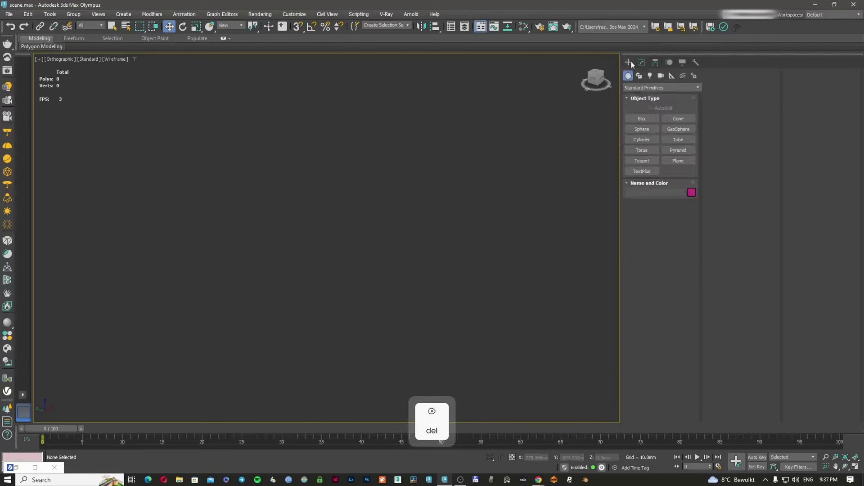
{"action": "left_click", "coordinate": [644, 119]}
{"action": "left_click_drag", "start_coordinate": [332, 284], "coordinate": [329, 308]}
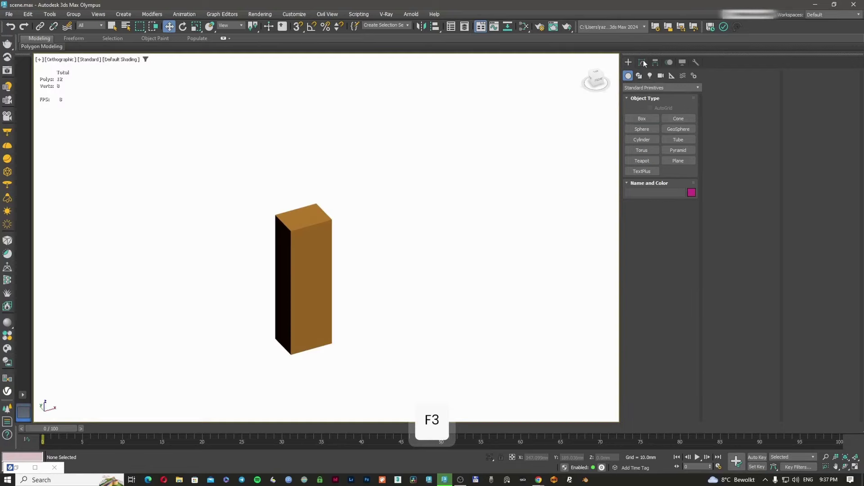
{"action": "left_click", "coordinate": [642, 62]}
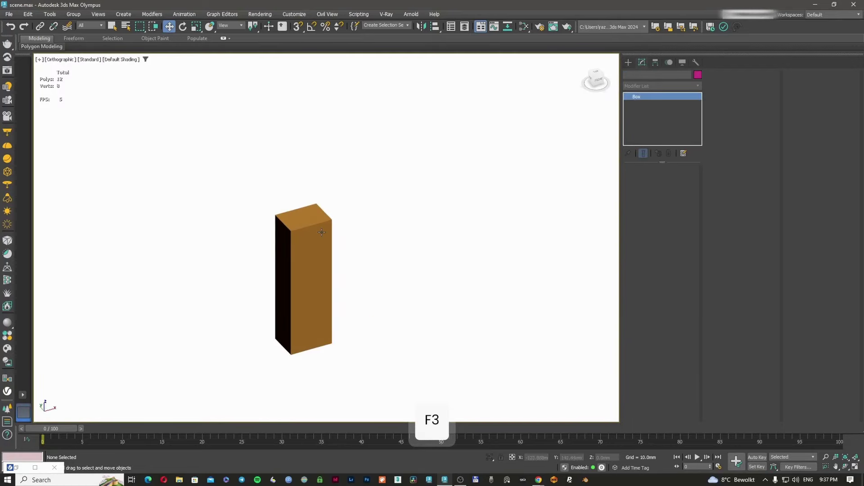
{"action": "left_click", "coordinate": [322, 233]}
- Add an Array modifier to the box and check the clones in shaded and wireframe display
{"action": "left_click", "coordinate": [647, 86]}
{"action": "type", "text": "ar"}
{"action": "left_click", "coordinate": [646, 103]}
{"action": "middle_click_drag", "start_coordinate": [422, 245], "coordinate": [419, 238]}
{"action": "key", "text": "F3"}
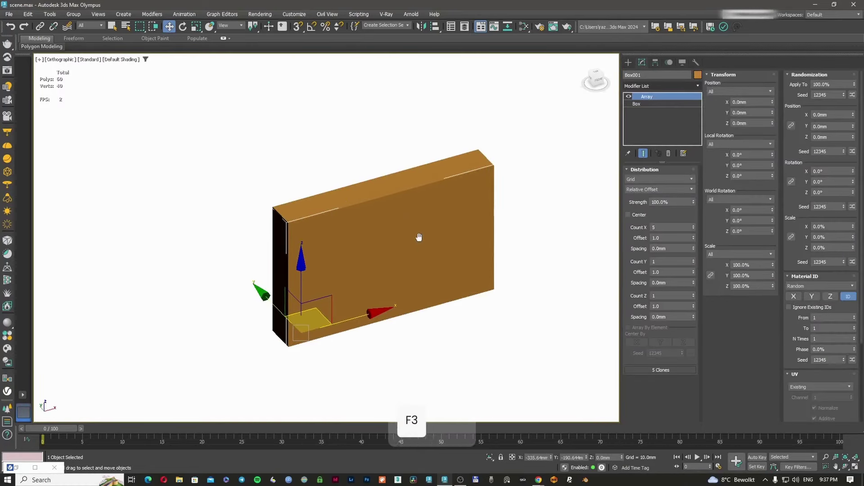
{"action": "key", "text": "F3"}
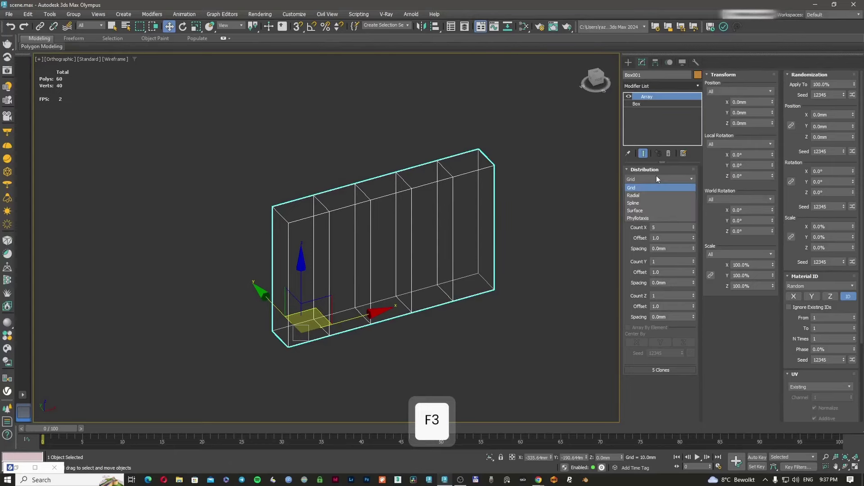
- Switch the Array's distribution from Grid to Radial
{"action": "left_click", "coordinate": [657, 178]}
{"action": "key", "text": "F3"}
{"action": "scroll", "coordinate": [464, 238], "scroll_direction": "down", "scroll_amount": 4}
{"action": "key", "text": "F3"}
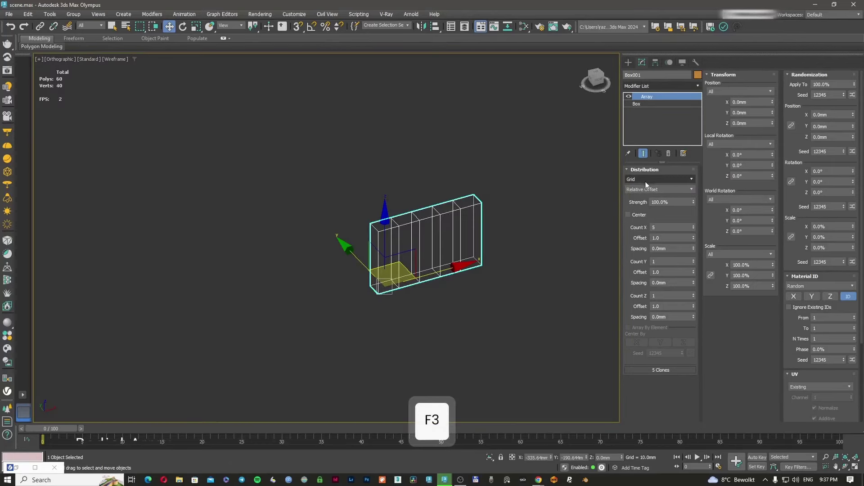
{"action": "left_click", "coordinate": [647, 178]}
{"action": "left_click", "coordinate": [649, 178]}
{"action": "left_click", "coordinate": [648, 179]}
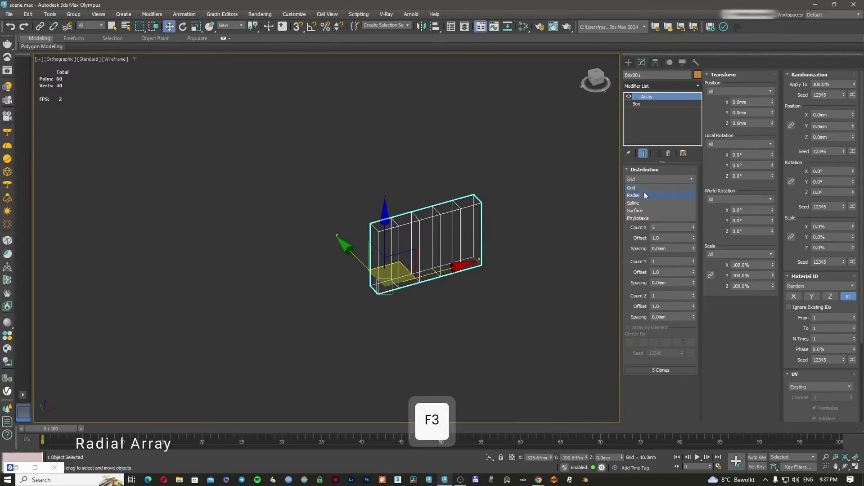
{"action": "left_click", "coordinate": [644, 195]}
{"action": "scroll", "coordinate": [419, 261], "scroll_direction": "up", "scroll_amount": 2}
{"action": "key", "text": "F3"}
{"action": "key", "text": "F3"}
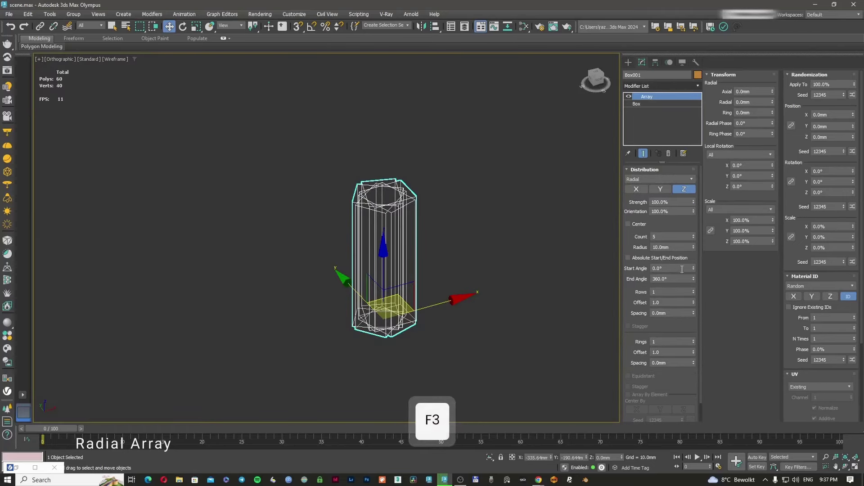
- Set the radial array's radius to 299.7 mm and display the boxes shaded
{"action": "key", "text": "F3"}
{"action": "key", "text": "F3"}
{"action": "mouse_move", "coordinate": [693, 247]}
{"action": "left_mouse_down"}
{"action": "mouse_move", "coordinate": [709, 123]}
{"action": "mouse_move", "coordinate": [579, 454]}
{"action": "left_mouse_up"}
{"action": "key", "text": "F3"}
{"action": "scroll", "coordinate": [413, 239], "scroll_direction": "down", "scroll_amount": 3}
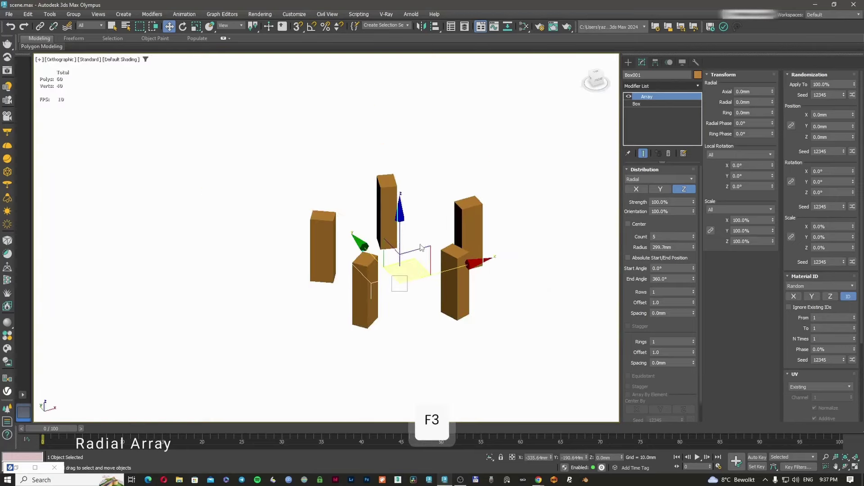
- Raise the radial array's count to 20 boxes and inspect the ring from another angle
{"action": "middle_click_drag", "start_coordinate": [420, 243], "coordinate": [417, 252], "text": "alt"}
{"action": "left_click_drag", "start_coordinate": [694, 238], "coordinate": [694, 234]}
{"action": "middle_click_drag", "start_coordinate": [459, 265], "coordinate": [384, 273], "text": "alt"}
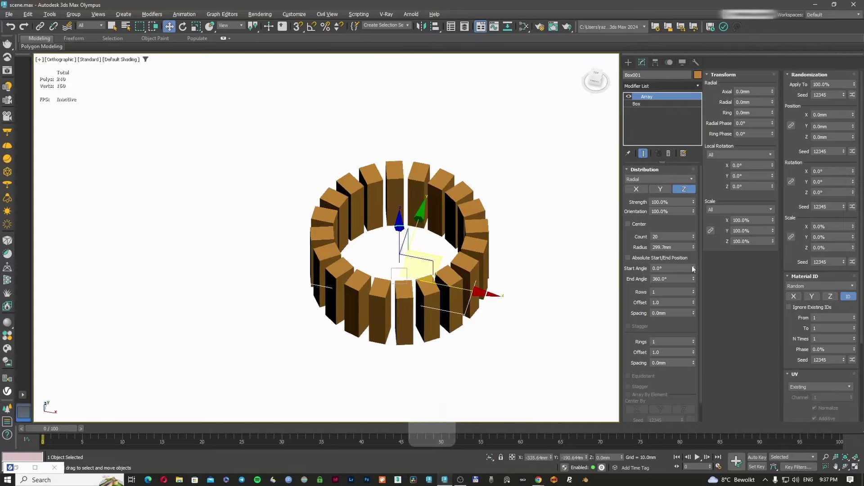
- Try a start angle of about 100°, cancel the change, and frame the radial array in the top view
{"action": "left_click_drag", "start_coordinate": [694, 268], "coordinate": [652, 323]}
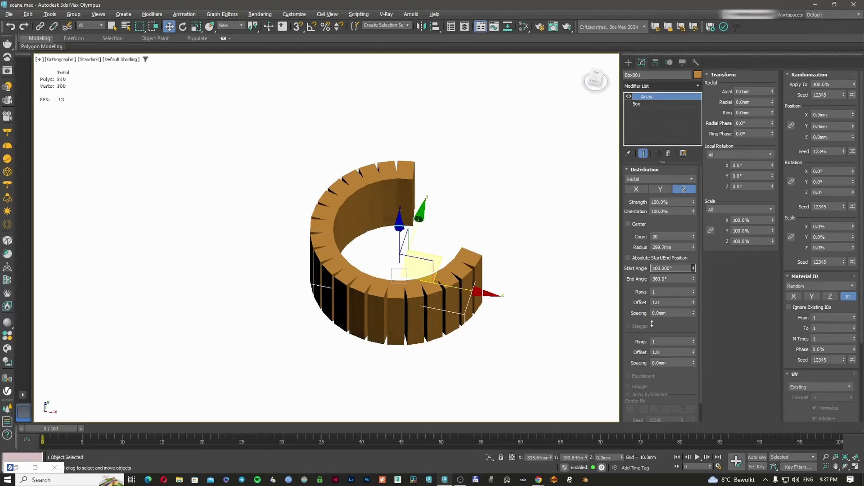
{"action": "right_click", "coordinate": [652, 323]}
{"action": "middle_click_drag", "start_coordinate": [517, 288], "coordinate": [513, 303], "text": "alt"}
{"action": "key", "text": "t"}
{"action": "key", "text": "z"}
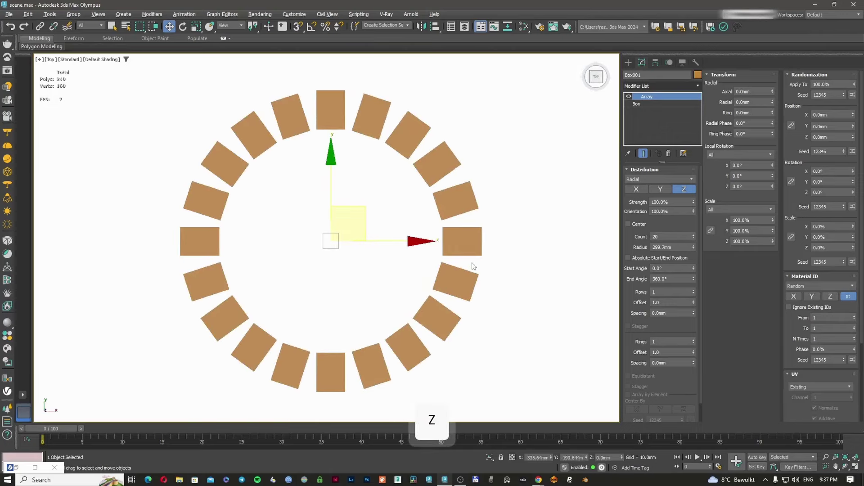
- Display the top view in wireframe and try changing the radial array's start angle
{"action": "key", "text": "F3"}
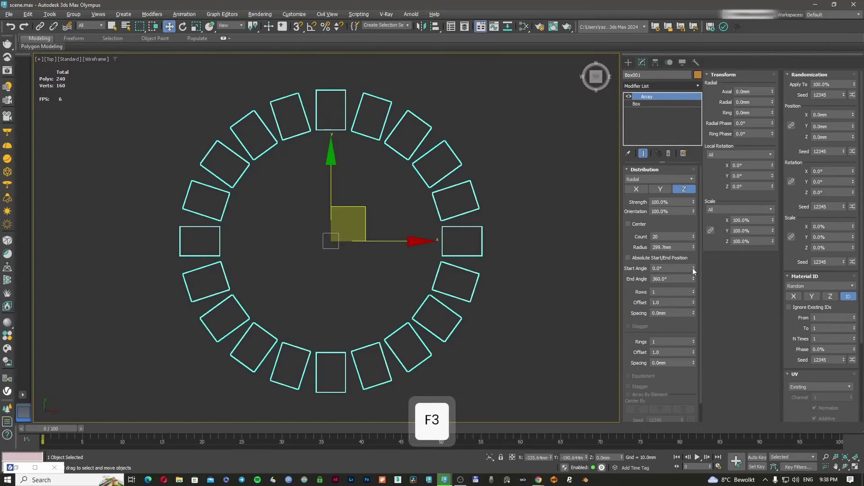
{"action": "left_click_drag", "start_coordinate": [694, 270], "coordinate": [704, 256]}
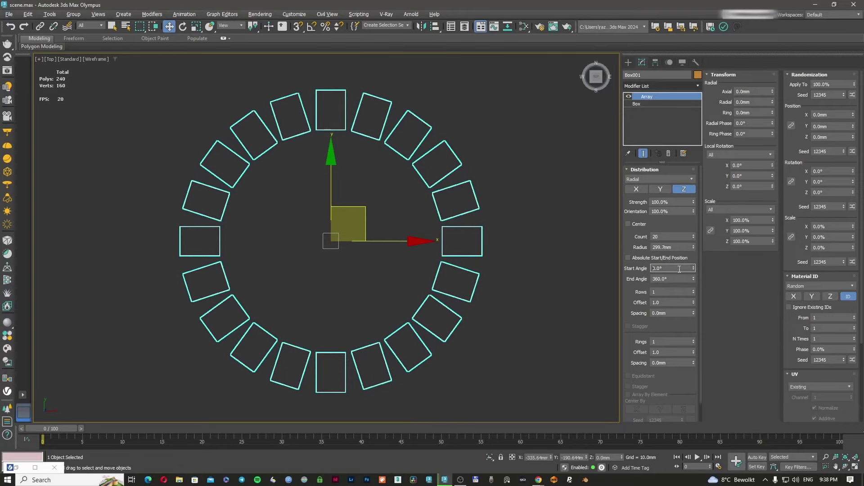
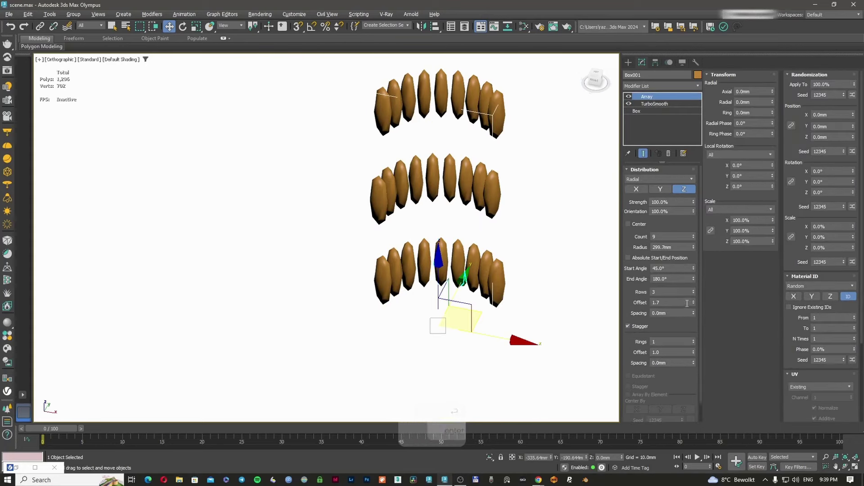
- Reduce the radial array to 2 rows and inspect the staggered arrangement in wireframe from the top and at an angle
{"action": "left_click", "coordinate": [694, 296]}
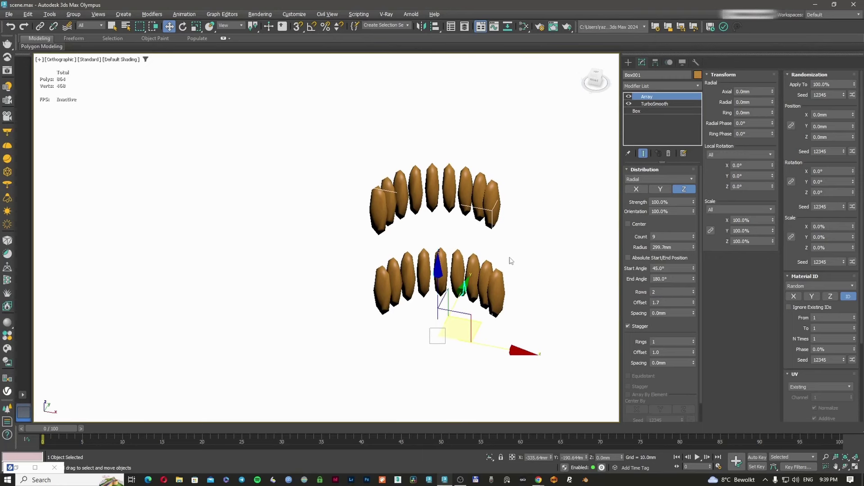
{"action": "key", "text": "t"}
{"action": "key", "text": "z"}
{"action": "key", "text": "F3"}
{"action": "middle_click_drag", "start_coordinate": [348, 150], "coordinate": [347, 169]}
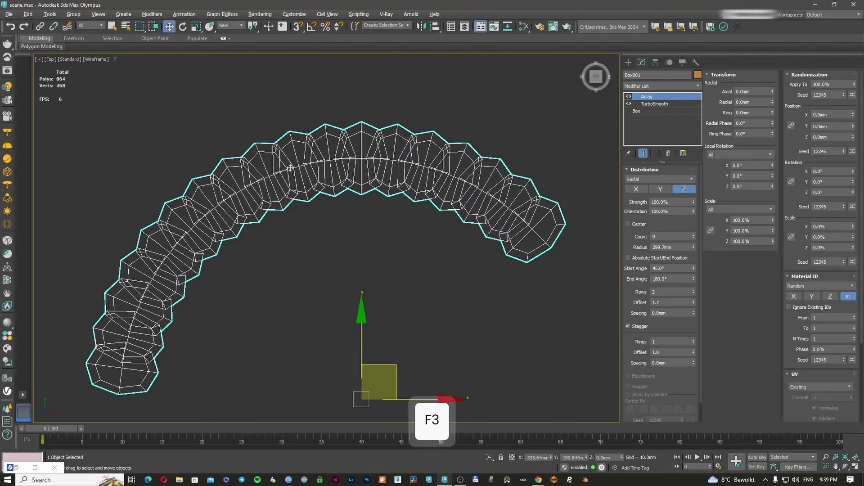
{"action": "scroll", "coordinate": [401, 212], "scroll_direction": "down", "scroll_amount": 2}
{"action": "middle_click_drag", "start_coordinate": [400, 221], "coordinate": [393, 174], "text": "alt"}
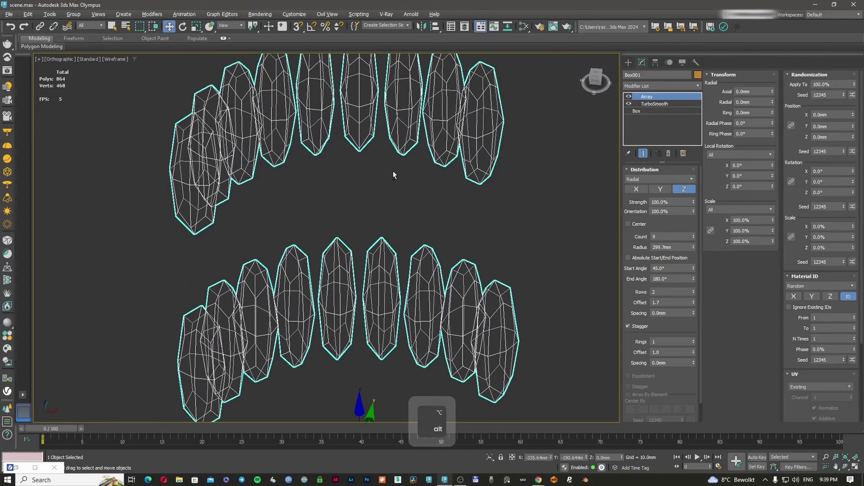
- Display the array shaded and set the row offset to 0.6 so the two rows interlock
{"action": "key", "text": "F3"}
{"action": "left_click_drag", "start_coordinate": [694, 302], "coordinate": [694, 307]}
{"action": "middle_click_drag", "start_coordinate": [529, 306], "coordinate": [500, 292], "text": "alt"}
{"action": "mouse_move", "coordinate": [438, 277]}
{"action": "middle_mouse_down", "text": "alt"}
{"action": "mouse_move", "coordinate": [444, 251]}
{"action": "mouse_move", "coordinate": [399, 238]}
{"action": "mouse_move", "coordinate": [460, 219]}
{"action": "mouse_move", "coordinate": [466, 224]}
{"action": "middle_mouse_up", "text": "alt"}
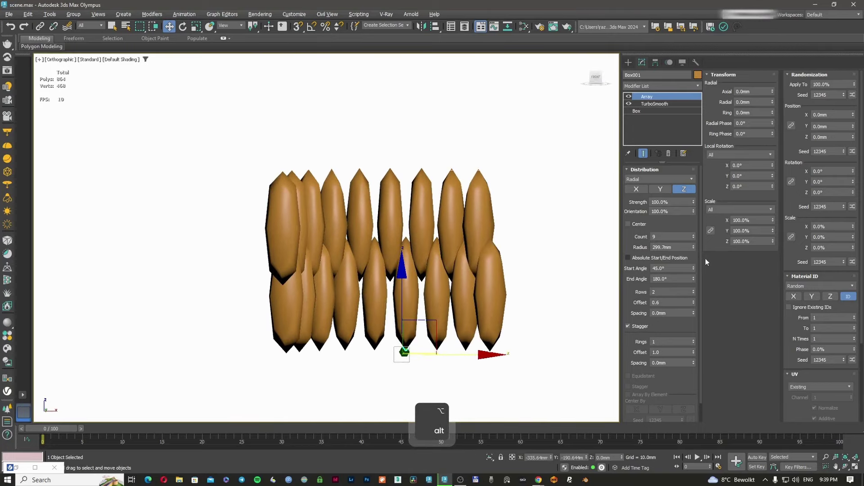
- Raise the radial array's row count to 7, checking the interlocking rows from different angles
{"action": "left_click", "coordinate": [694, 291]}
{"action": "middle_click_drag", "start_coordinate": [452, 254], "coordinate": [463, 260], "text": "alt"}
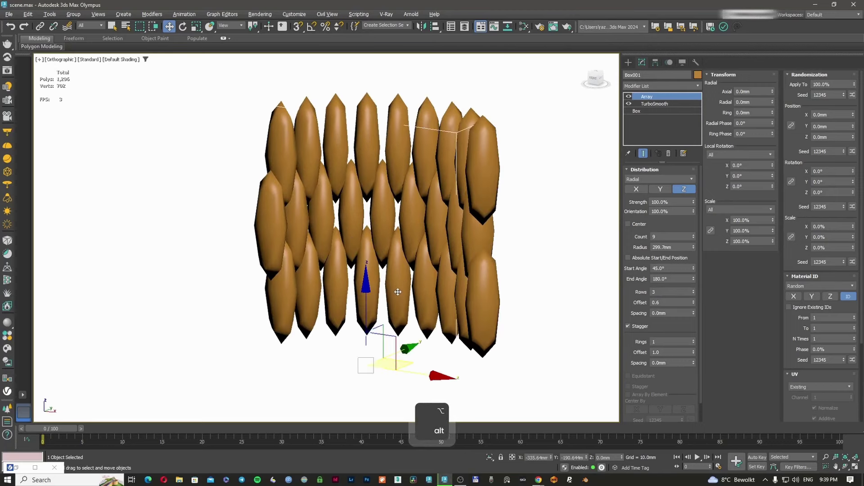
{"action": "middle_click_drag", "start_coordinate": [398, 292], "coordinate": [423, 310], "text": "alt"}
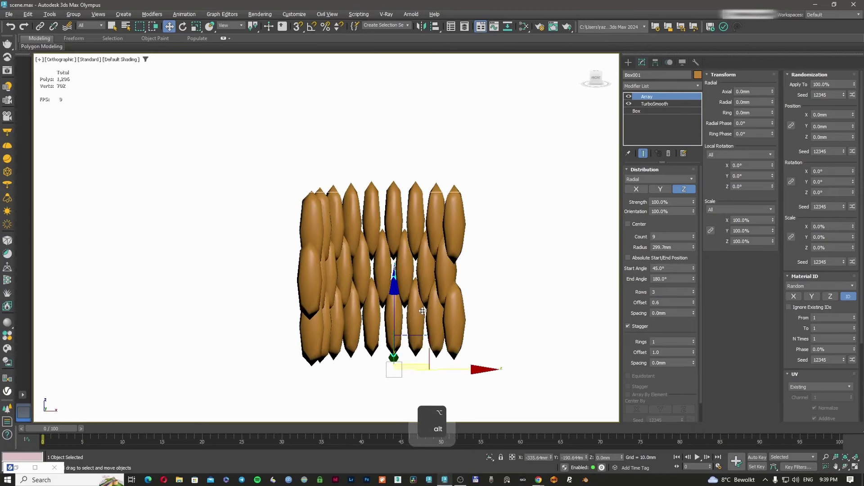
{"action": "left_click", "coordinate": [694, 291]}
{"action": "middle_click_drag", "start_coordinate": [396, 263], "coordinate": [403, 267], "text": "alt"}
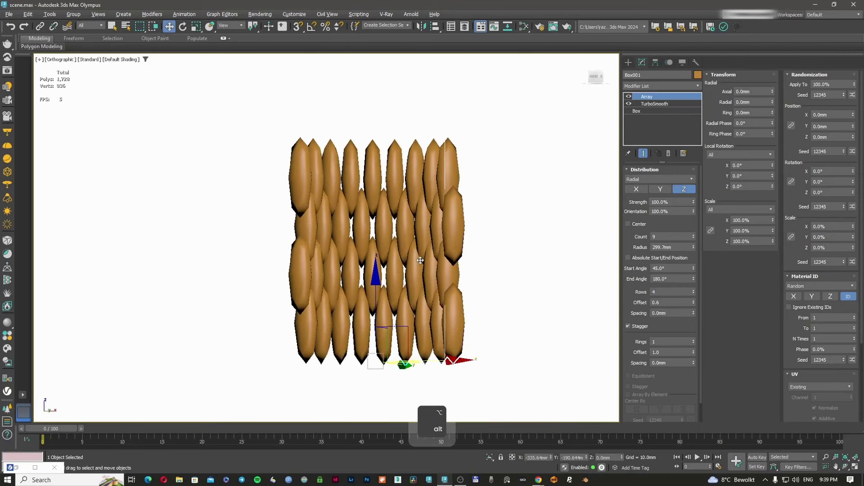
{"action": "left_click", "coordinate": [693, 290]}
{"action": "left_click", "coordinate": [693, 289]}
{"action": "left_click", "coordinate": [693, 289]}
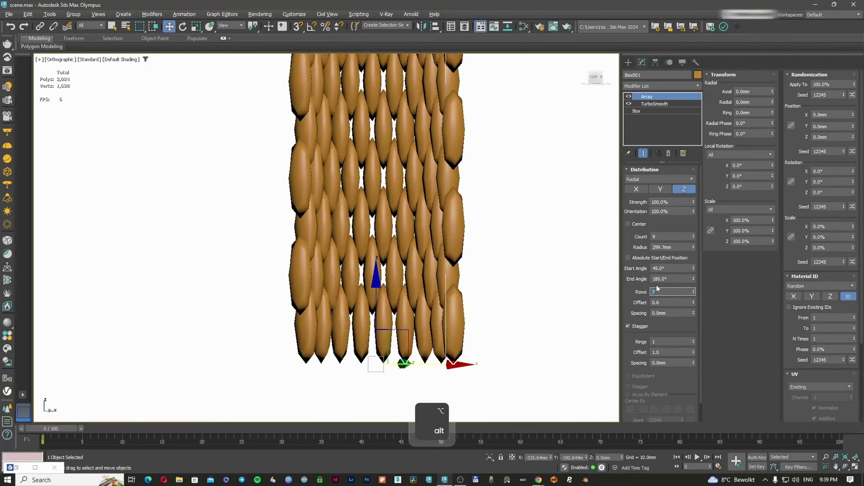
- Raise the radial array's ring count to 7 and view the shaded rings from the top
{"action": "mouse_move", "coordinate": [453, 260]}
{"action": "middle_mouse_down", "text": "alt"}
{"action": "mouse_move", "coordinate": [422, 251]}
{"action": "mouse_move", "coordinate": [471, 252]}
{"action": "mouse_move", "coordinate": [455, 269]}
{"action": "middle_mouse_up", "text": "alt"}
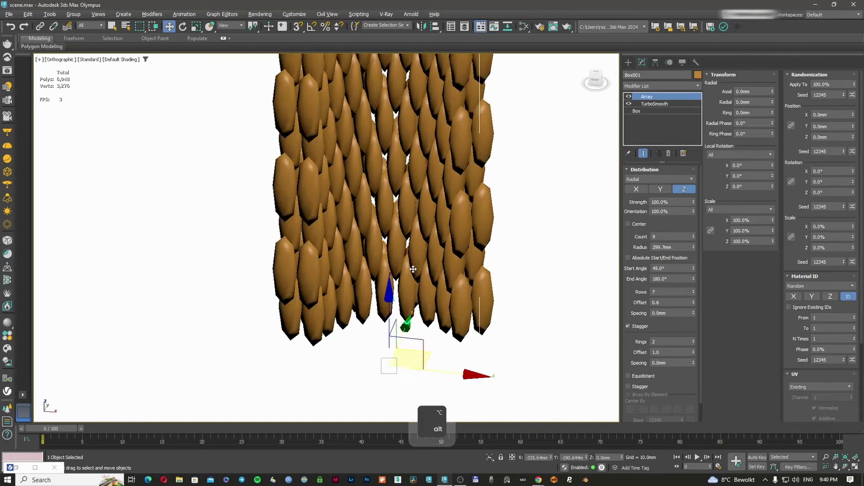
{"action": "middle_click_drag", "start_coordinate": [413, 269], "coordinate": [433, 269], "text": "alt"}
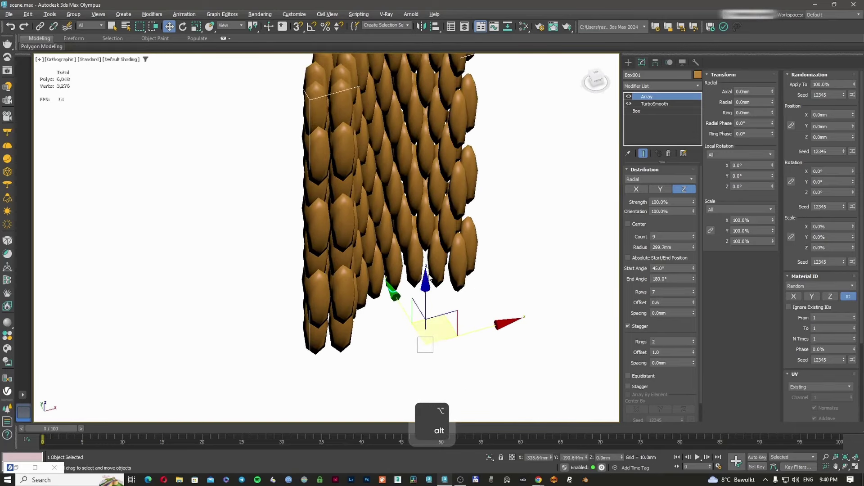
{"action": "key", "text": "t"}
{"action": "key", "text": "z"}
{"action": "scroll", "coordinate": [434, 267], "scroll_direction": "down", "scroll_amount": 2}
{"action": "key", "text": "F3"}
{"action": "key", "text": "F3"}
{"action": "left_click", "coordinate": [694, 340]}
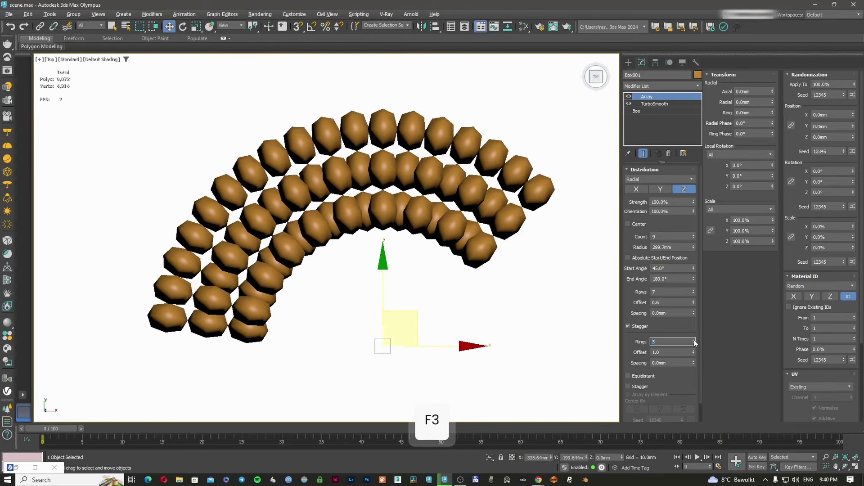
{"action": "left_click", "coordinate": [693, 340]}
{"action": "left_click", "coordinate": [694, 341]}
{"action": "left_click", "coordinate": [694, 340]}
{"action": "left_click", "coordinate": [694, 340]}
{"action": "scroll", "coordinate": [441, 220], "scroll_direction": "down", "scroll_amount": 5}
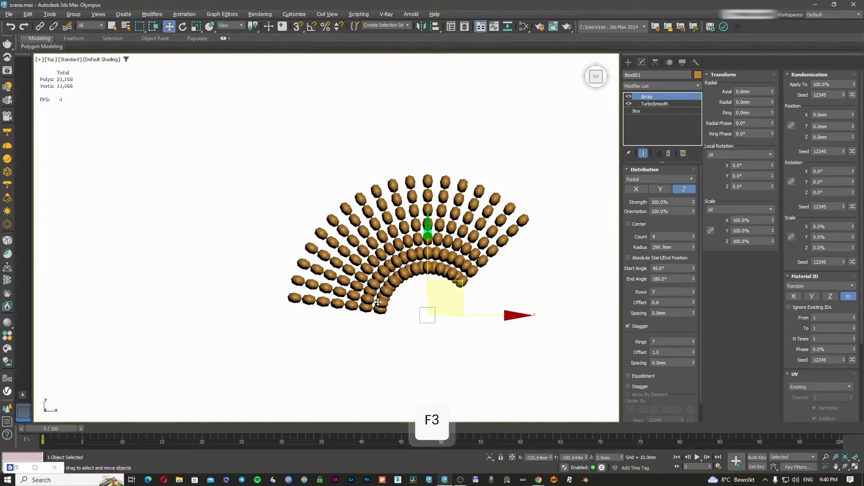
- Enable Equidistant spacing for the rings and frame the array in the top view
{"action": "middle_click_drag", "start_coordinate": [336, 292], "coordinate": [284, 223], "text": "alt"}
{"action": "scroll", "coordinate": [623, 347], "scroll_direction": "down", "scroll_amount": 1}
{"action": "left_click", "coordinate": [632, 356]}
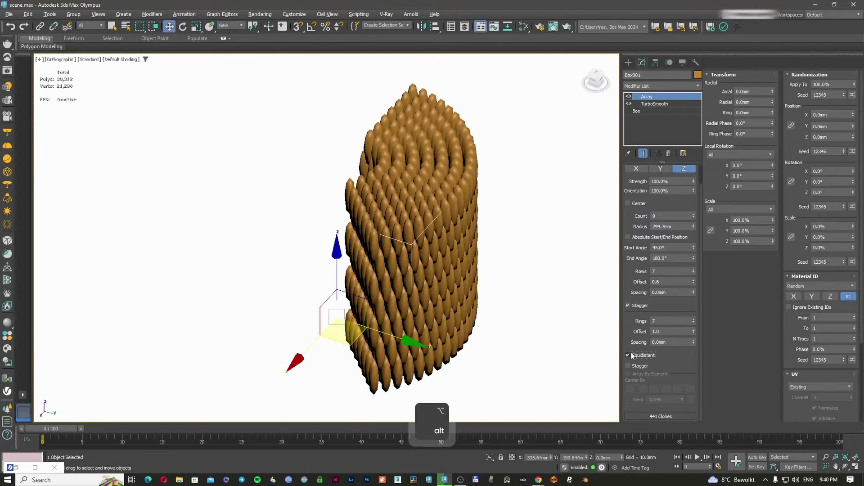
{"action": "key", "text": "t"}
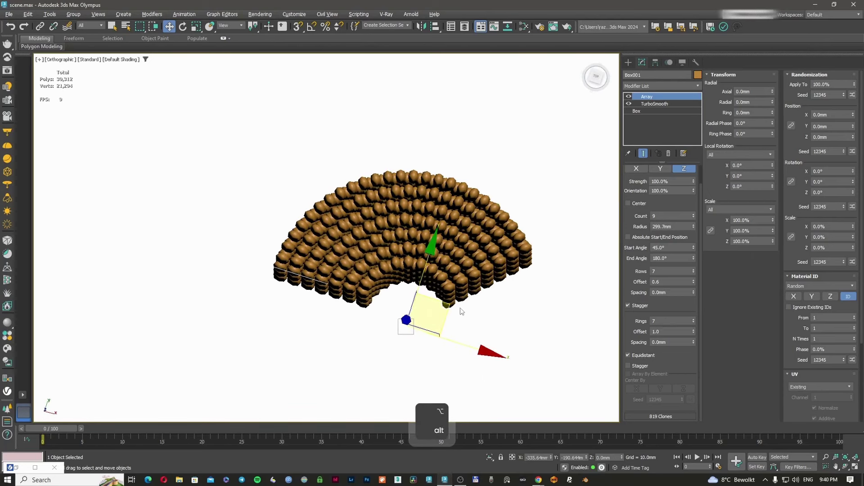
{"action": "key", "text": "z"}
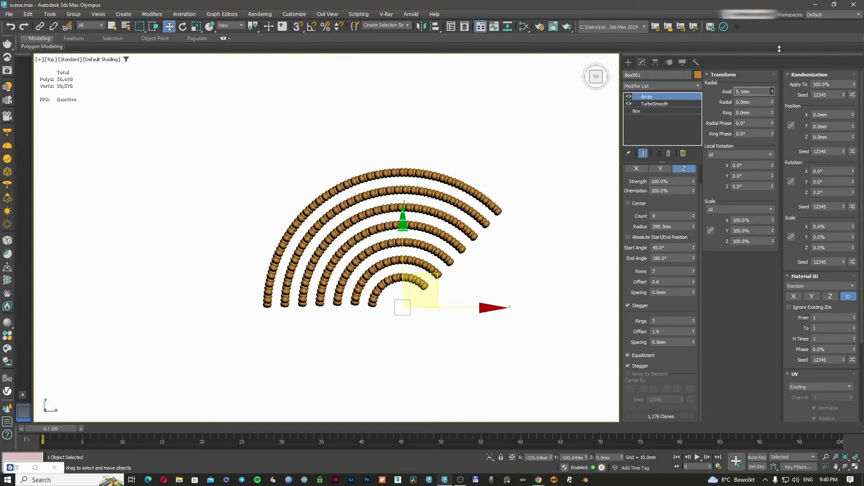
- Set the Radial transform to 0.9 mm and Ring to 0.1 mm, and apply a Progressive local rotation of 91.9° in X
{"action": "mouse_move", "coordinate": [773, 91]}
{"action": "left_mouse_down"}
{"action": "mouse_move", "coordinate": [788, 88]}
{"action": "mouse_move", "coordinate": [772, 100]}
{"action": "left_mouse_up"}
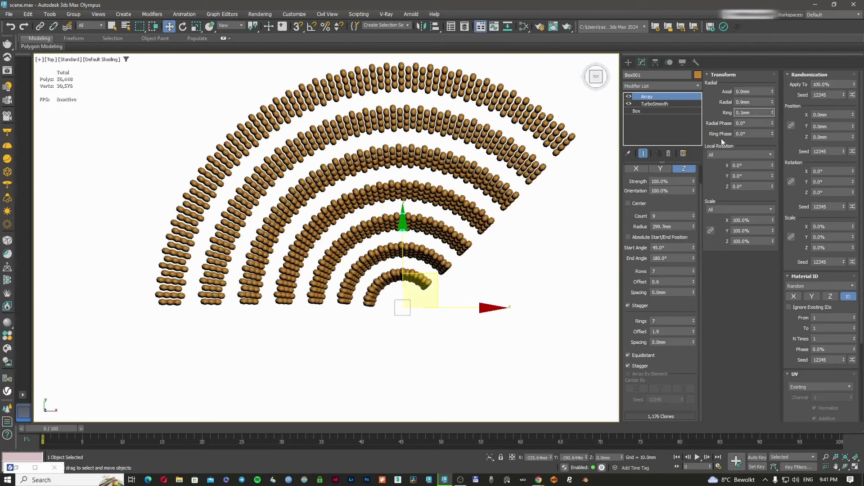
{"action": "left_click", "coordinate": [719, 156]}
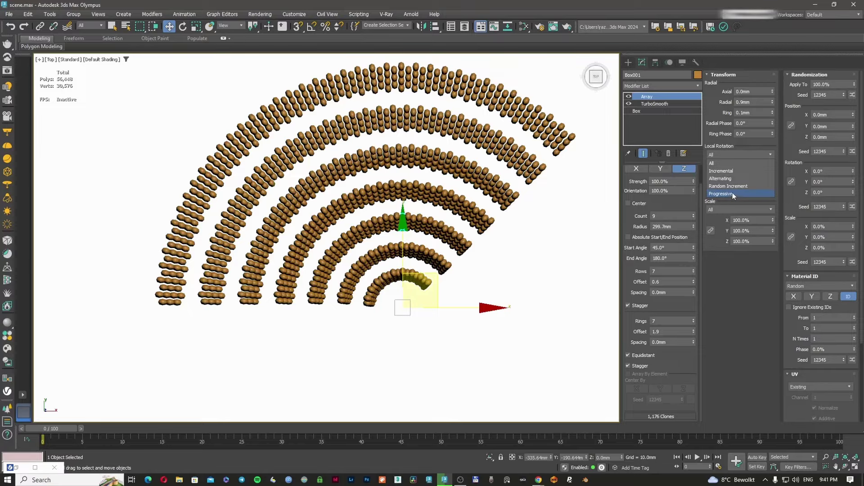
{"action": "left_click", "coordinate": [732, 197]}
{"action": "middle_click_drag", "start_coordinate": [469, 137], "coordinate": [472, 149], "text": "alt"}
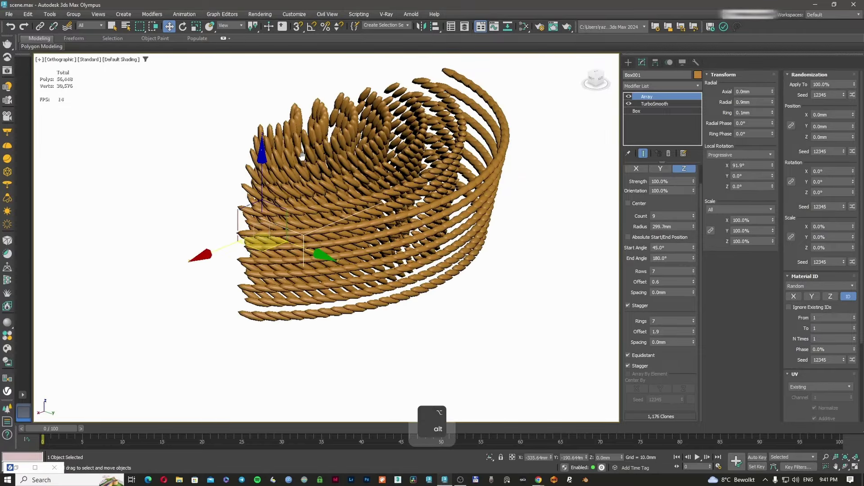
{"action": "middle_click_drag", "start_coordinate": [303, 154], "coordinate": [368, 168], "text": "alt"}
- Try Random Increment local rotation, and switch it to Alternating with an X rotation of 52.8°
{"action": "left_click", "coordinate": [739, 154]}
{"action": "left_click", "coordinate": [734, 187]}
{"action": "left_click", "coordinate": [725, 154]}
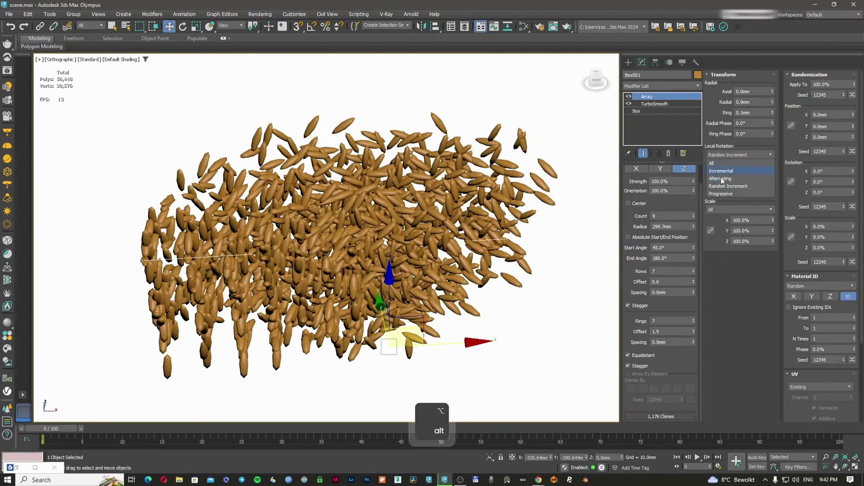
{"action": "left_click", "coordinate": [721, 179]}
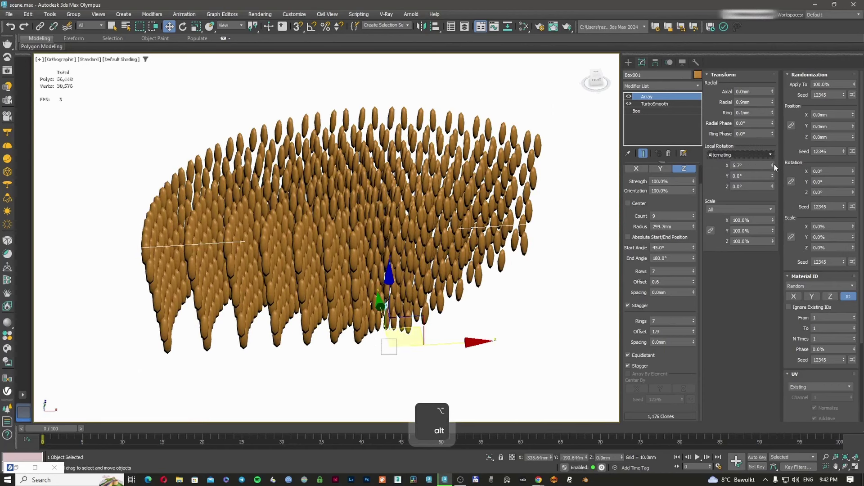
{"action": "left_click_drag", "start_coordinate": [772, 164], "coordinate": [769, 152]}
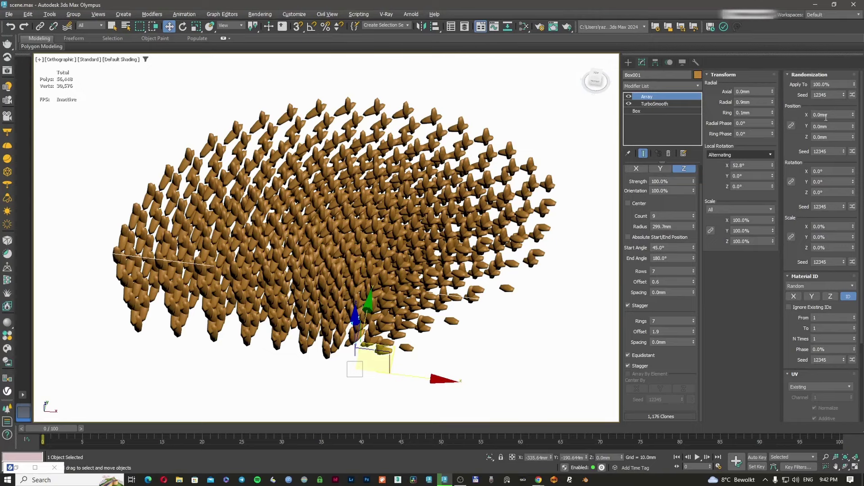
- Set the array's local rotation mode to All and its X rotation to 0°
{"action": "left_click", "coordinate": [734, 156]}
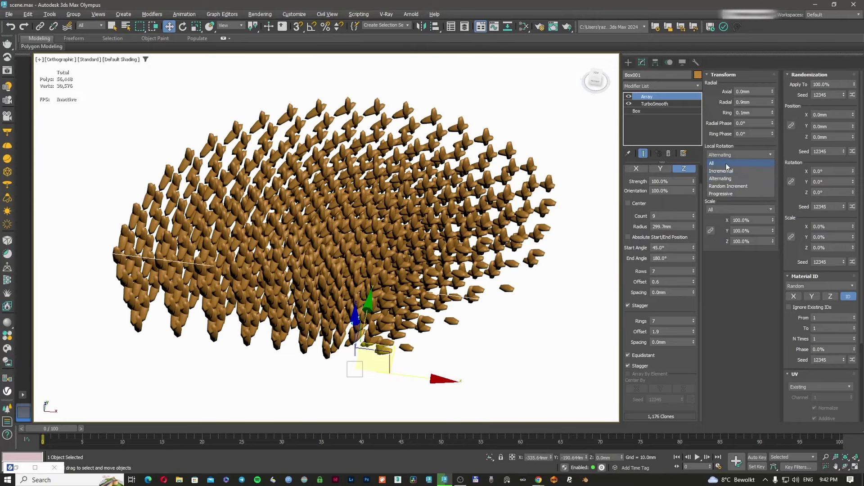
{"action": "left_click", "coordinate": [733, 161]}
{"action": "middle_click_drag", "start_coordinate": [455, 183], "coordinate": [521, 164], "text": "alt"}
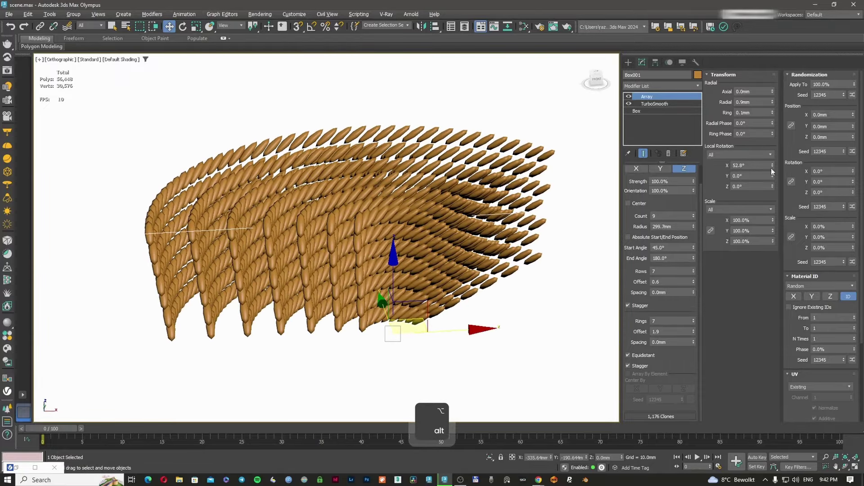
{"action": "type", "text": "0"}
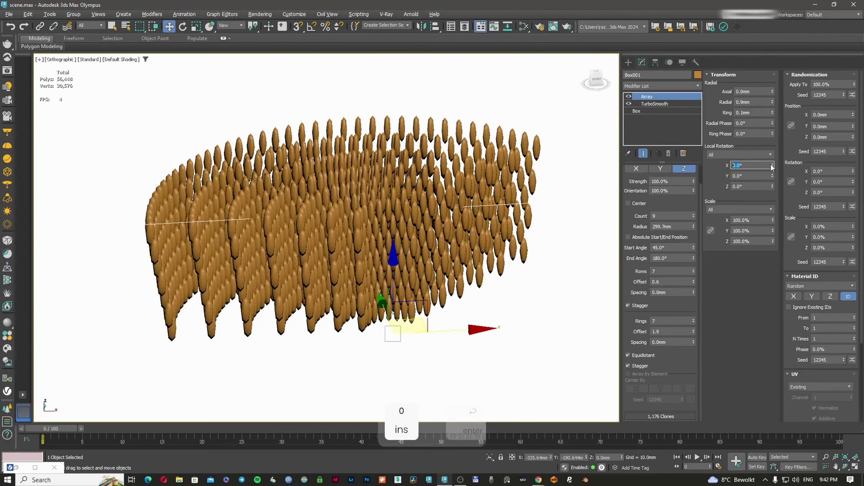
{"action": "key", "text": "Return"}
- Review the array's Randomization, Material ID, UV, Remove and Create settings, and look at the clones up close
{"action": "scroll", "coordinate": [797, 145], "scroll_direction": "down", "scroll_amount": 1}
{"action": "scroll", "coordinate": [797, 145], "scroll_direction": "down", "scroll_amount": 1}
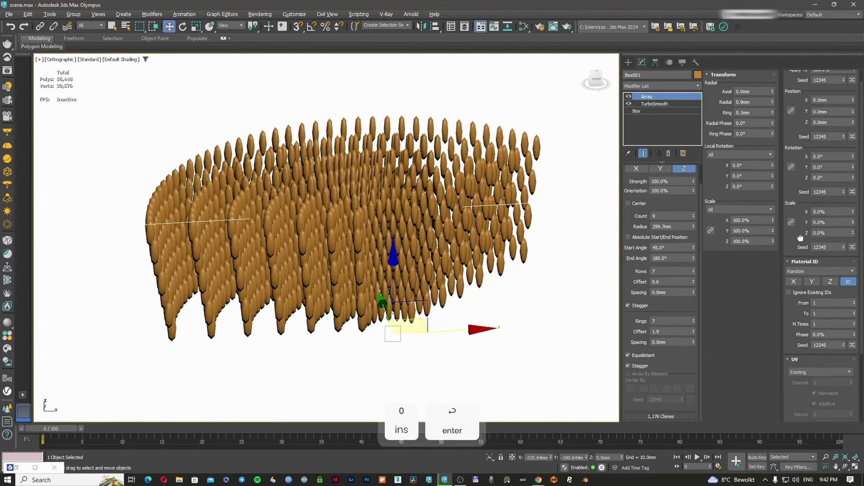
{"action": "scroll", "coordinate": [800, 237], "scroll_direction": "down", "scroll_amount": 5}
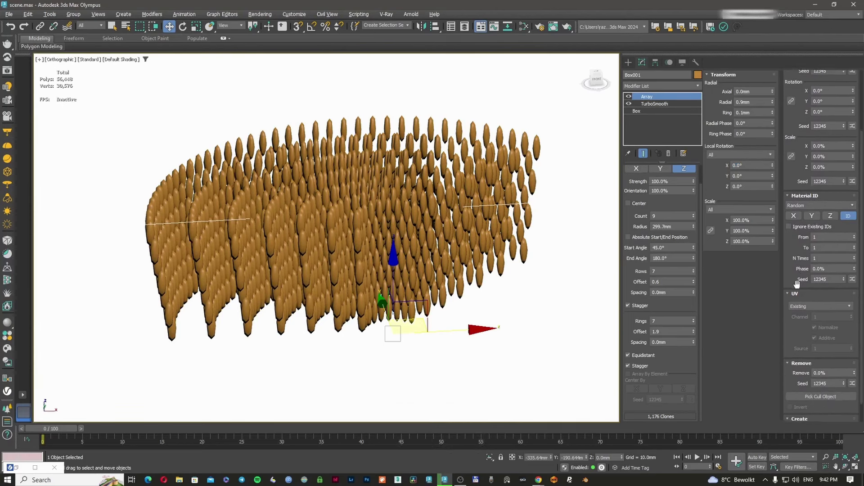
{"action": "scroll", "coordinate": [797, 283], "scroll_direction": "down", "scroll_amount": 2}
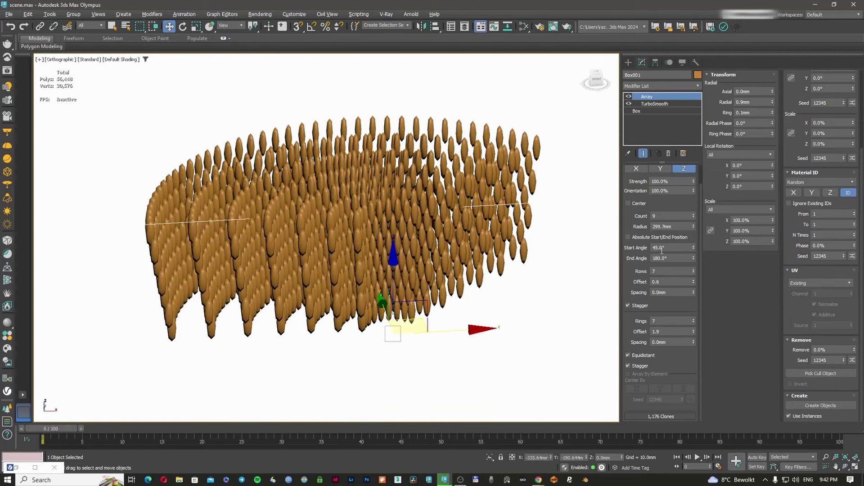
{"action": "scroll", "coordinate": [588, 235], "scroll_direction": "up", "scroll_amount": 2}
{"action": "middle_click_drag", "start_coordinate": [589, 236], "coordinate": [561, 212], "text": "alt"}
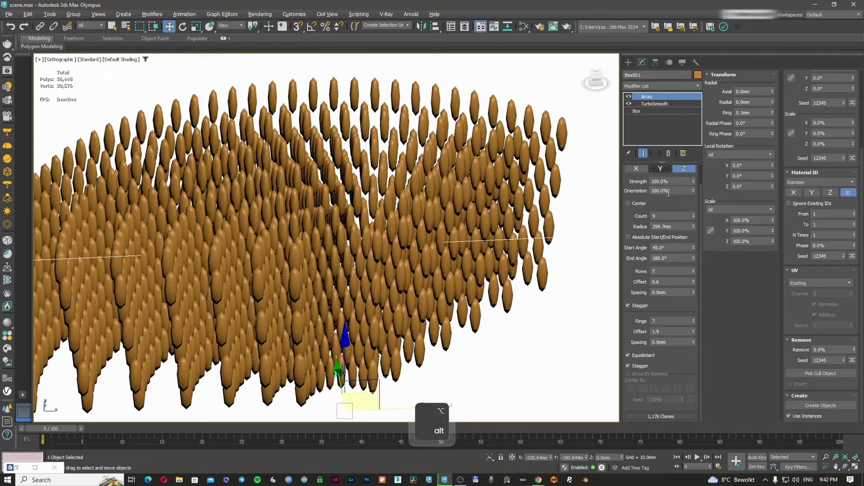
- Delete the Array modifier, turn off TurboSmooth, and show the plain box in wireframe
{"action": "left_click", "coordinate": [668, 153]}
{"action": "key", "text": "F3"}
{"action": "key", "text": "F3"}
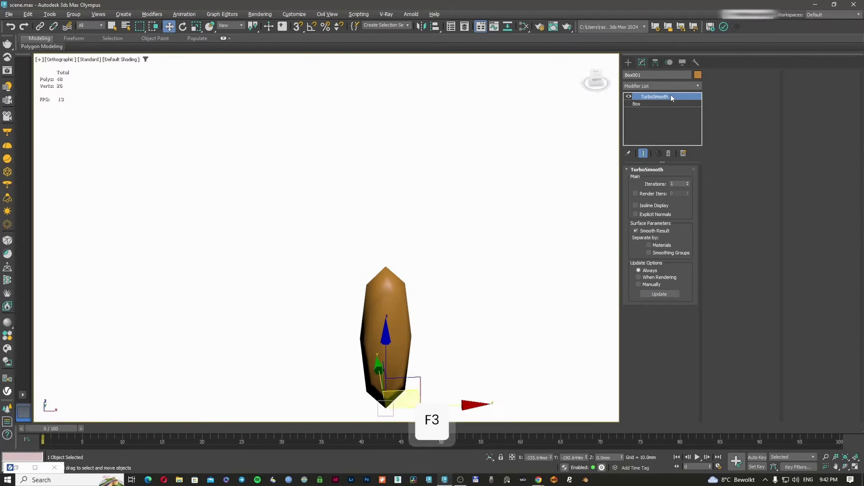
{"action": "left_click", "coordinate": [629, 96]}
{"action": "middle_click_drag", "start_coordinate": [411, 316], "coordinate": [404, 249]}
{"action": "key", "text": "F3"}
{"action": "scroll", "coordinate": [392, 270], "scroll_direction": "down", "scroll_amount": 5}
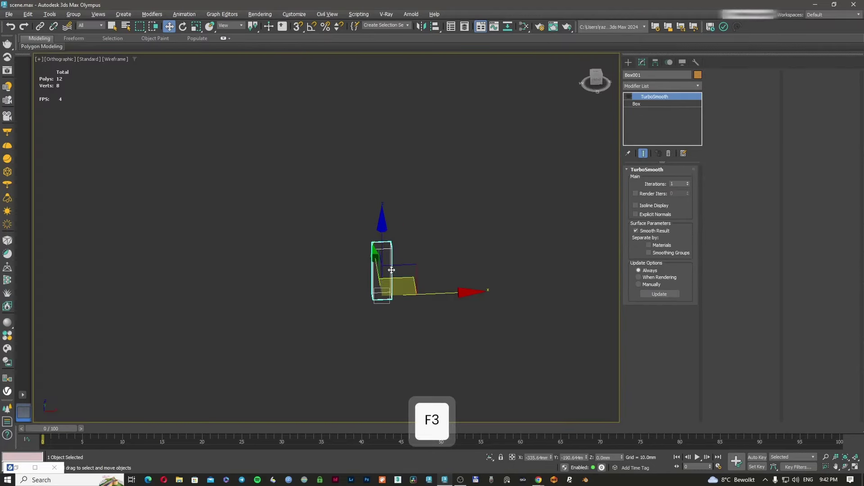
- Add a new Array modifier to the box and set its distribution to Spline
{"action": "left_click", "coordinate": [671, 85]}
{"action": "type", "text": "arr"}
{"action": "key", "text": "Return"}
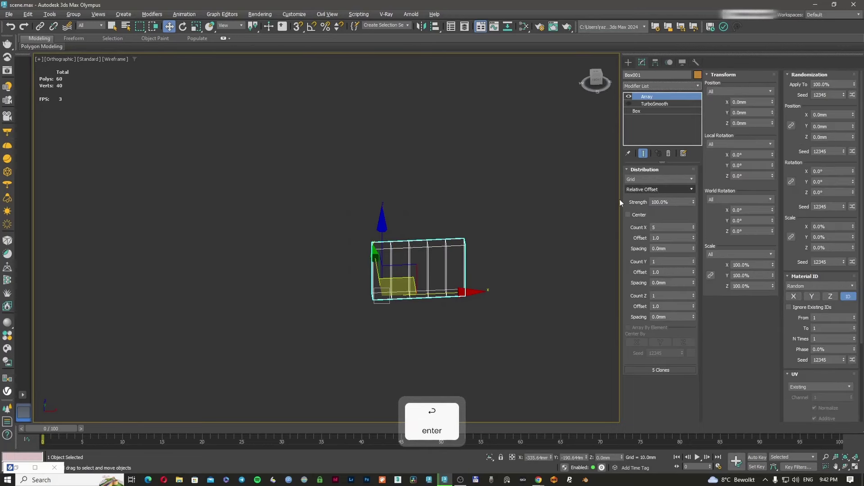
{"action": "left_click", "coordinate": [655, 179]}
{"action": "left_click", "coordinate": [633, 203]}
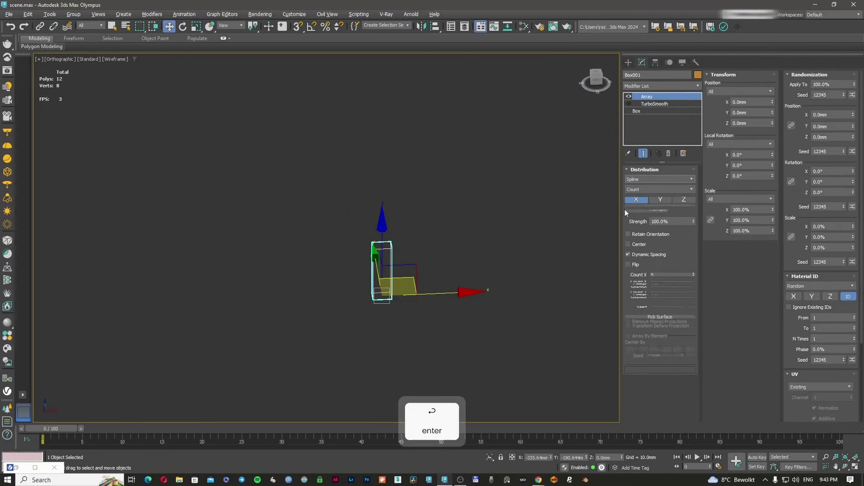
- Draw a wavy Line spline starting at the box's base, with the initial and drag types set to Smooth
{"action": "middle_click_drag", "start_coordinate": [436, 242], "coordinate": [360, 245]}
{"action": "left_click", "coordinate": [628, 62]}
{"action": "left_click", "coordinate": [639, 75]}
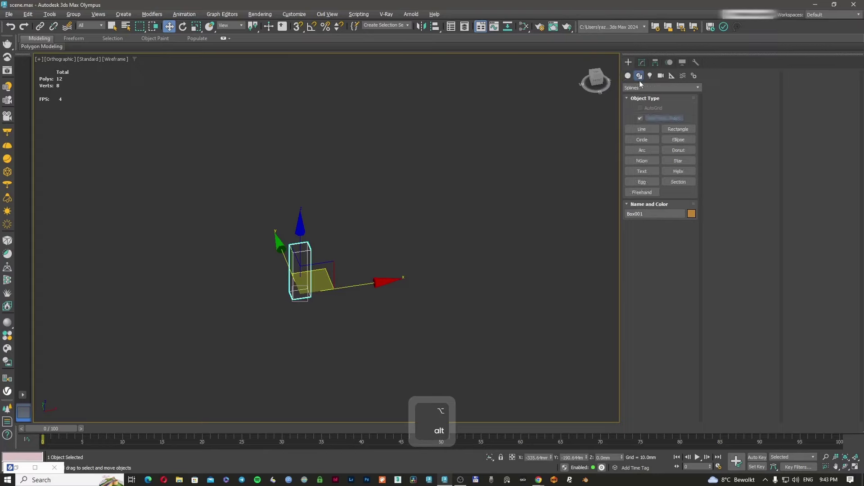
{"action": "left_click", "coordinate": [643, 129]}
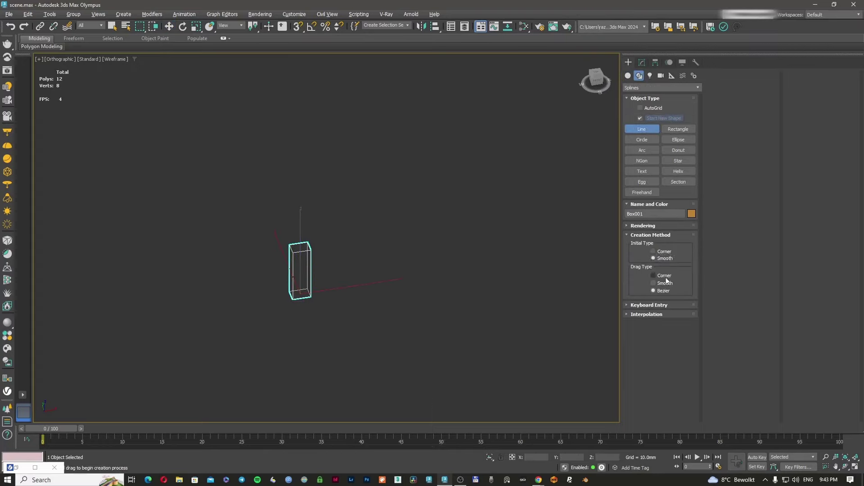
{"action": "middle_click_drag", "start_coordinate": [389, 266], "coordinate": [368, 280]}
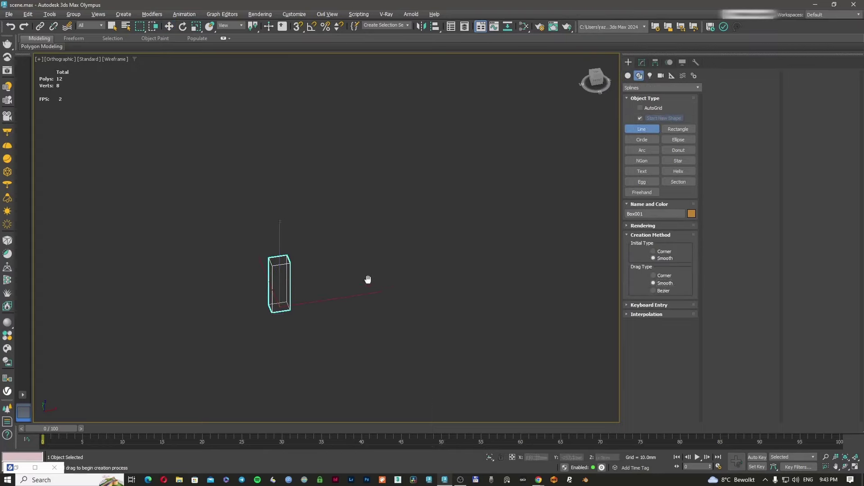
{"action": "left_click", "coordinate": [282, 313]}
{"action": "left_click", "coordinate": [482, 306]}
{"action": "left_click", "coordinate": [555, 218]}
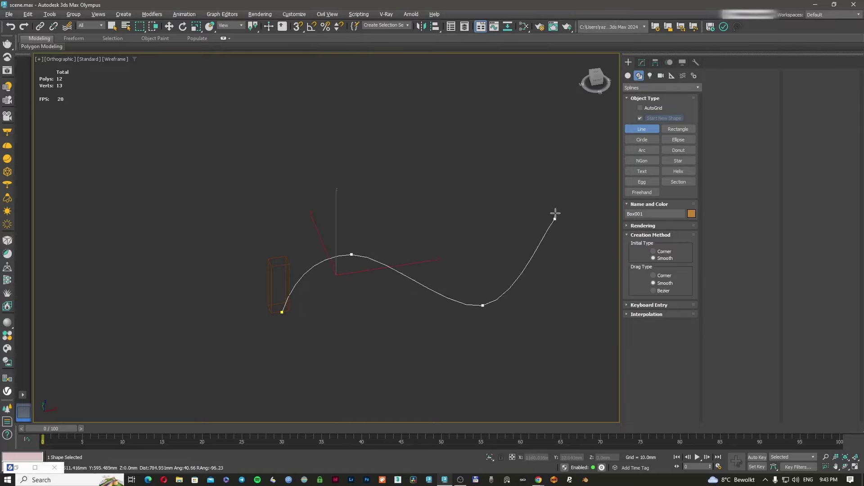
{"action": "middle_click_drag", "start_coordinate": [554, 189], "coordinate": [374, 225]}
{"action": "scroll", "coordinate": [374, 226], "scroll_direction": "down", "scroll_amount": 3}
{"action": "left_click", "coordinate": [454, 219]}
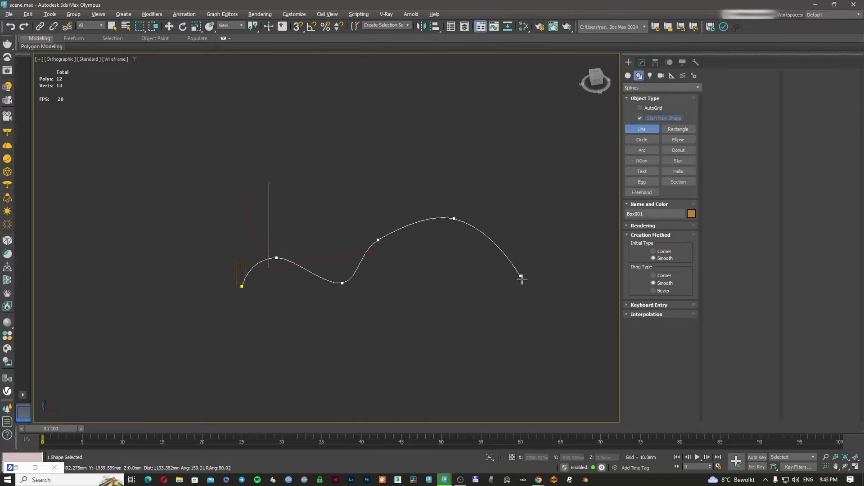
{"action": "left_click", "coordinate": [552, 292]}
{"action": "right_click", "coordinate": [536, 194]}
- In the Front view, raise the line's fifth and last vertices and lower its third vertex to give the curve height
{"action": "middle_click_drag", "start_coordinate": [468, 222], "coordinate": [461, 210], "text": "alt"}
{"action": "right_click", "coordinate": [461, 210]}
{"action": "left_click", "coordinate": [640, 63]}
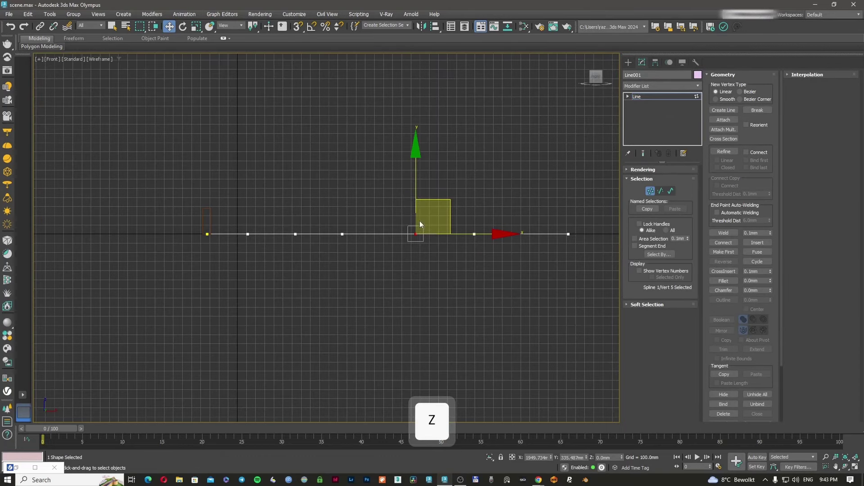
{"action": "left_click_drag", "start_coordinate": [414, 176], "coordinate": [414, 175]}
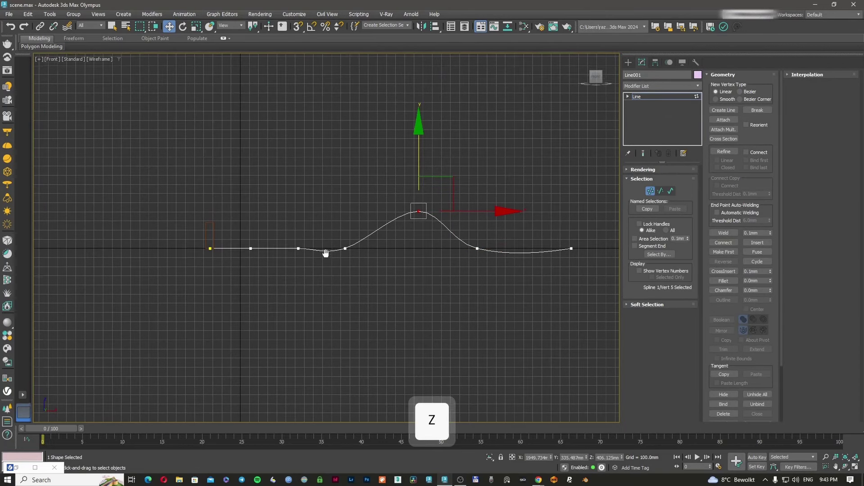
{"action": "left_click_drag", "start_coordinate": [314, 234], "coordinate": [293, 266]}
{"action": "left_click_drag", "start_coordinate": [302, 194], "coordinate": [303, 217]}
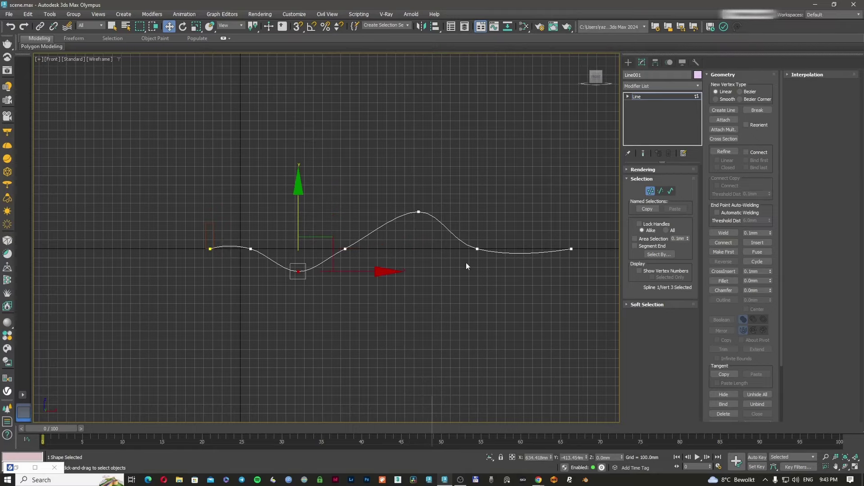
{"action": "left_click_drag", "start_coordinate": [574, 199], "coordinate": [573, 184]}
{"action": "scroll", "coordinate": [386, 271], "scroll_direction": "down", "scroll_amount": 1}
{"action": "middle_click_drag", "start_coordinate": [386, 271], "coordinate": [611, 105], "text": "alt"}
{"action": "left_click", "coordinate": [628, 62]}
- Select the box and pick the wavy line as its Array modifier's spline
{"action": "left_click", "coordinate": [382, 259]}
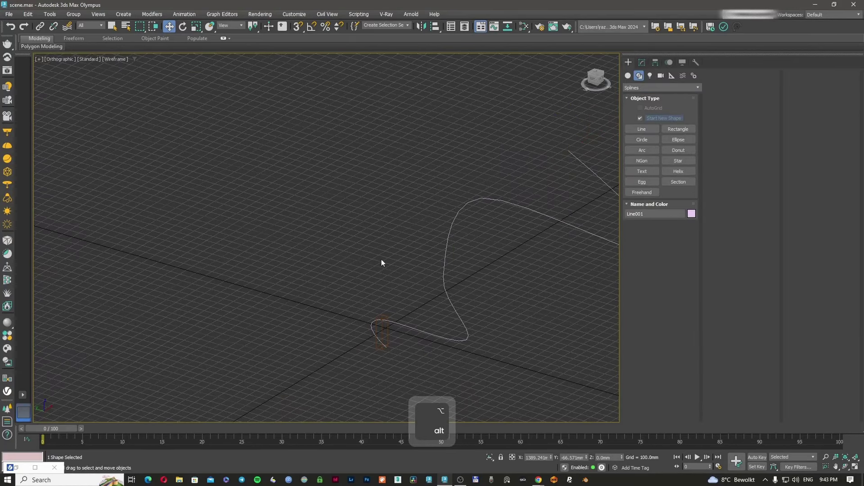
{"action": "scroll", "coordinate": [386, 327], "scroll_direction": "up", "scroll_amount": 3}
{"action": "key", "text": "F3"}
{"action": "left_click", "coordinate": [378, 314]}
{"action": "key", "text": "F3"}
{"action": "mouse_move", "coordinate": [378, 314]}
{"action": "middle_mouse_down", "text": "alt"}
{"action": "mouse_move", "coordinate": [440, 333]}
{"action": "mouse_move", "coordinate": [587, 209]}
{"action": "middle_mouse_up", "text": "alt"}
{"action": "left_click", "coordinate": [643, 61]}
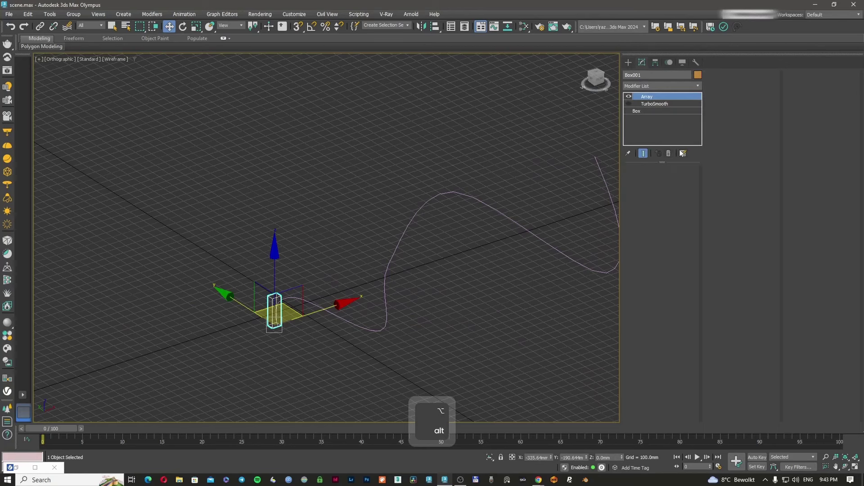
{"action": "left_click", "coordinate": [667, 210]}
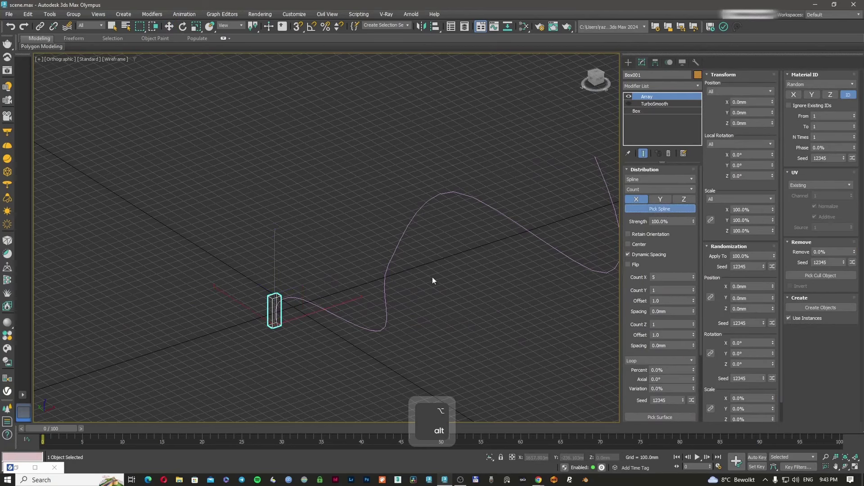
{"action": "left_click", "coordinate": [383, 287]}
- Set the array's X count to 50, turn off Dynamic Spacing, and show the clones shaded
{"action": "mouse_move", "coordinate": [494, 290]}
{"action": "middle_mouse_down", "text": "alt"}
{"action": "mouse_move", "coordinate": [426, 285]}
{"action": "mouse_move", "coordinate": [405, 262]}
{"action": "mouse_move", "coordinate": [353, 291]}
{"action": "mouse_move", "coordinate": [447, 262]}
{"action": "mouse_move", "coordinate": [469, 276]}
{"action": "mouse_move", "coordinate": [437, 286]}
{"action": "mouse_move", "coordinate": [584, 274]}
{"action": "middle_mouse_up", "text": "alt"}
{"action": "key", "text": "F3"}
{"action": "scroll", "coordinate": [388, 282], "scroll_direction": "up", "scroll_amount": 6}
{"action": "key", "text": "F3"}
{"action": "scroll", "coordinate": [388, 279], "scroll_direction": "down", "scroll_amount": 6}
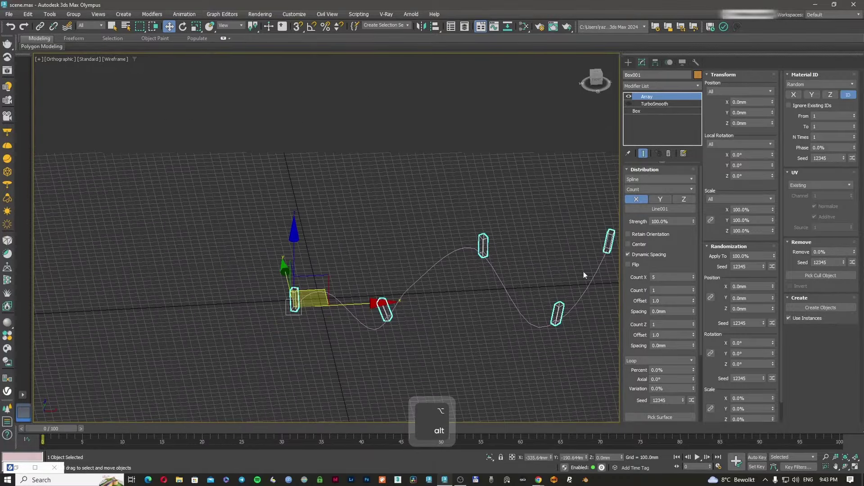
{"action": "middle_click_drag", "start_coordinate": [686, 247], "coordinate": [675, 250], "text": "alt"}
{"action": "key", "text": "F3"}
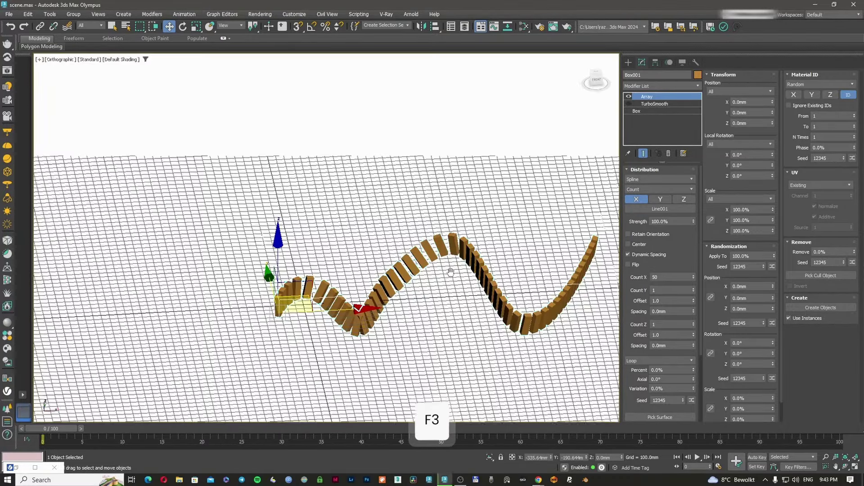
{"action": "mouse_move", "coordinate": [448, 270]}
{"action": "middle_mouse_down", "text": "alt"}
{"action": "mouse_move", "coordinate": [490, 247]}
{"action": "mouse_move", "coordinate": [558, 257]}
{"action": "mouse_move", "coordinate": [568, 311]}
{"action": "mouse_move", "coordinate": [517, 276]}
{"action": "mouse_move", "coordinate": [456, 268]}
{"action": "mouse_move", "coordinate": [454, 243]}
{"action": "middle_mouse_up", "text": "alt"}
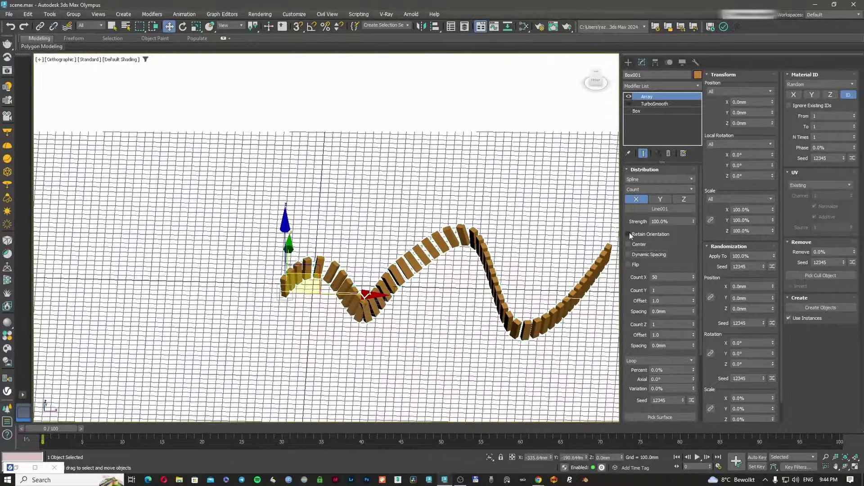
- Try Retain Orientation on the spline array and examine how the clones are oriented along the curve
{"action": "left_click", "coordinate": [629, 235]}
{"action": "mouse_move", "coordinate": [386, 278]}
{"action": "middle_mouse_down", "text": "alt"}
{"action": "mouse_move", "coordinate": [396, 257]}
{"action": "mouse_move", "coordinate": [412, 254]}
{"action": "mouse_move", "coordinate": [370, 261]}
{"action": "mouse_move", "coordinate": [388, 291]}
{"action": "middle_mouse_up", "text": "alt"}
{"action": "key", "text": "F3"}
{"action": "scroll", "coordinate": [362, 270], "scroll_direction": "up", "scroll_amount": 4}
{"action": "scroll", "coordinate": [363, 272], "scroll_direction": "down", "scroll_amount": 4}
{"action": "key", "text": "F3"}
{"action": "key", "text": "f"}
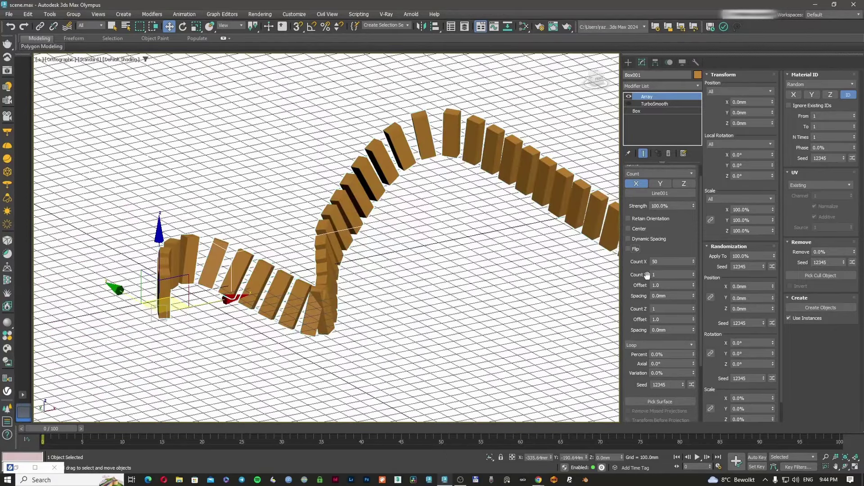
- Set the array's spline end behavior to Continue and its Percent to -79%
{"action": "left_click", "coordinate": [658, 346]}
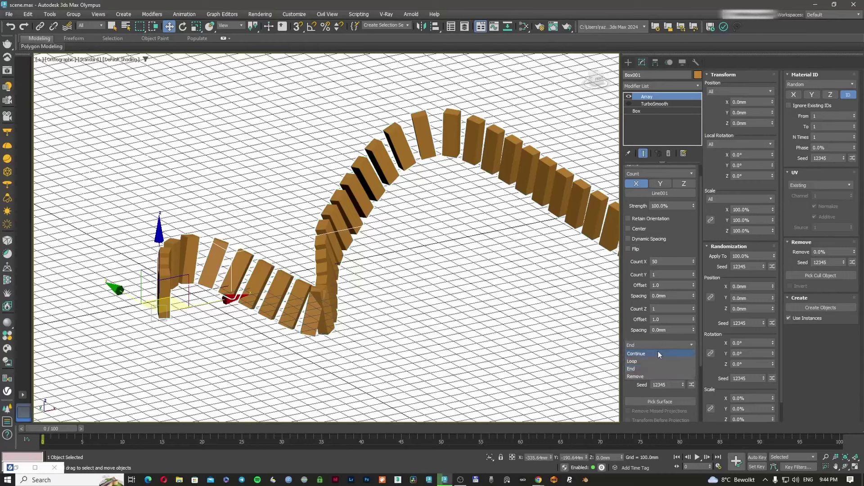
{"action": "left_click", "coordinate": [658, 352]}
{"action": "left_click", "coordinate": [659, 350]}
{"action": "left_click", "coordinate": [671, 352]}
{"action": "left_click_drag", "start_coordinate": [693, 355], "coordinate": [704, 391]}
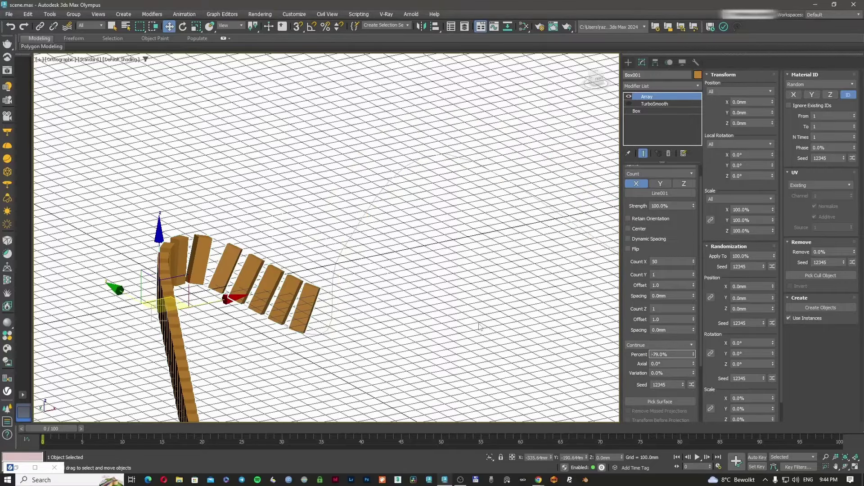
{"action": "scroll", "coordinate": [471, 315], "scroll_direction": "down", "scroll_amount": 6}
{"action": "middle_click_drag", "start_coordinate": [472, 317], "coordinate": [409, 254]}
{"action": "key", "text": "F3"}
{"action": "scroll", "coordinate": [408, 255], "scroll_direction": "down", "scroll_amount": 3}
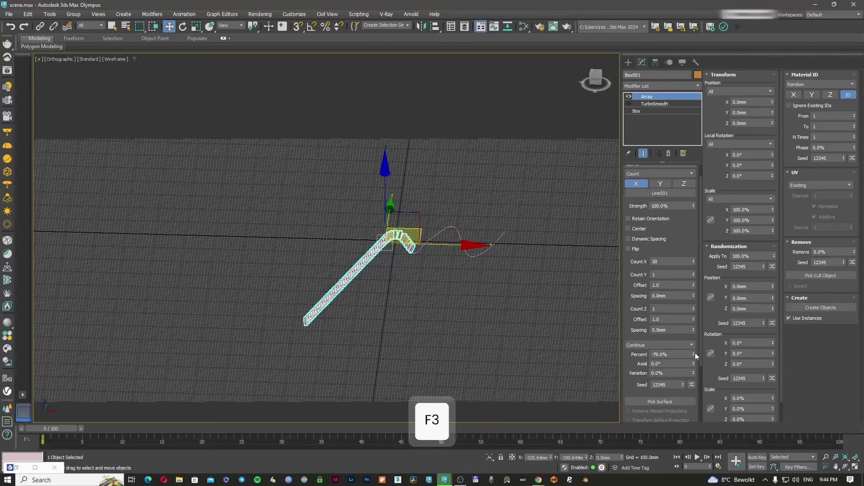
- Turn on Auto Key and set the array's Percent to 168% at frame 92
{"action": "left_click_drag", "start_coordinate": [694, 354], "coordinate": [635, 354]}
{"action": "type", "text": "n"}
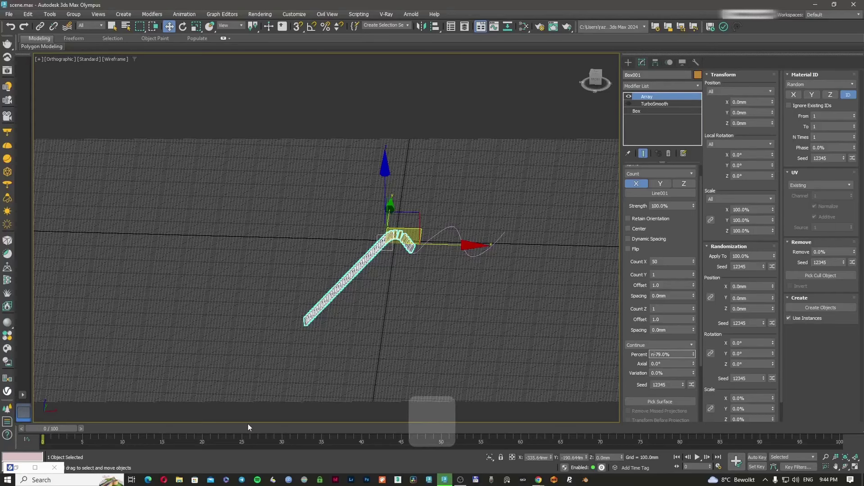
{"action": "type", "text": "n"}
{"action": "left_click", "coordinate": [432, 361]}
{"action": "key", "text": "n"}
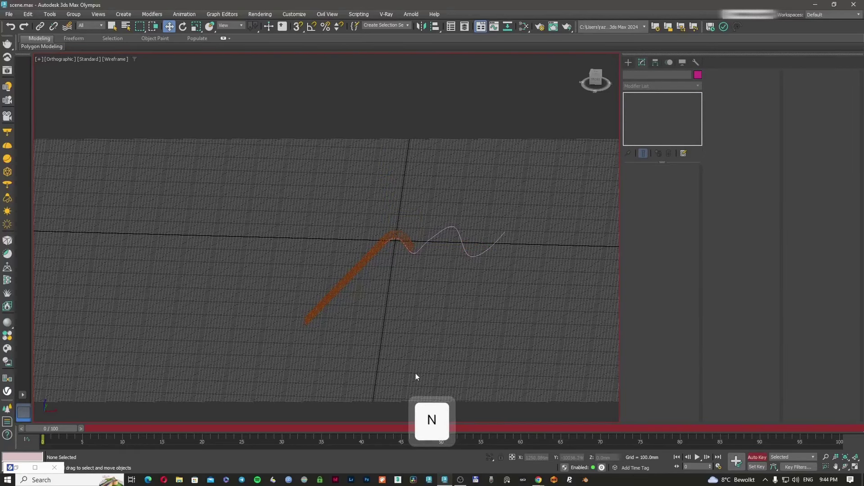
{"action": "left_click_drag", "start_coordinate": [64, 430], "coordinate": [523, 416]}
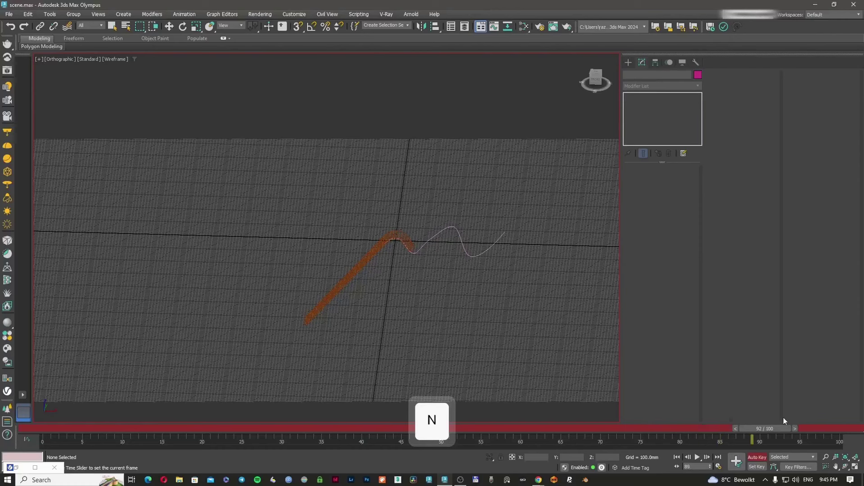
{"action": "left_click", "coordinate": [382, 245]}
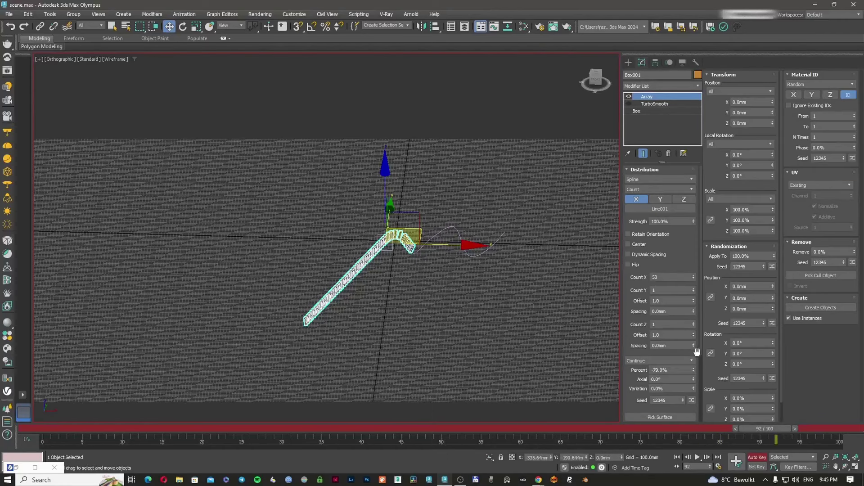
{"action": "left_click_drag", "start_coordinate": [693, 370], "coordinate": [697, 270]}
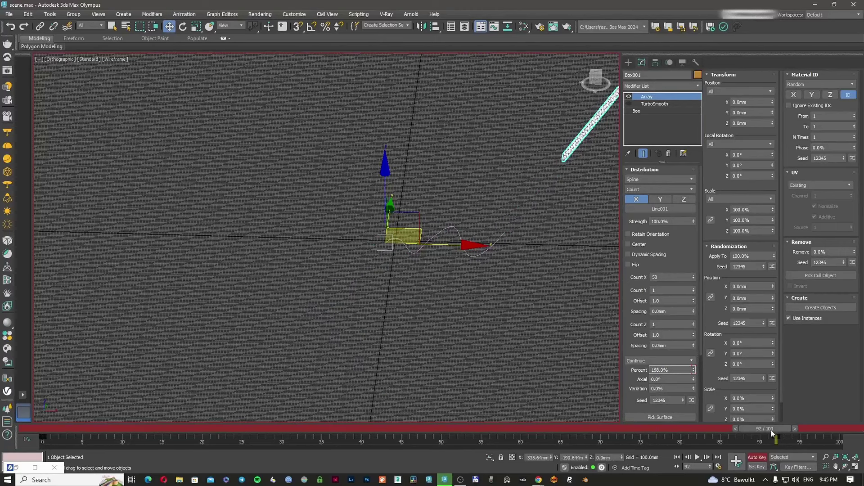
- Scrub the timeline in shaded display to preview the clones travelling along the spline
{"action": "key", "text": "F3"}
{"action": "mouse_move", "coordinate": [771, 431]}
{"action": "left_mouse_down"}
{"action": "mouse_move", "coordinate": [231, 415]}
{"action": "mouse_move", "coordinate": [569, 405]}
{"action": "mouse_move", "coordinate": [122, 411]}
{"action": "mouse_move", "coordinate": [216, 426]}
{"action": "mouse_move", "coordinate": [340, 398]}
{"action": "mouse_move", "coordinate": [513, 380]}
{"action": "left_mouse_up"}
{"action": "key", "text": "F3"}
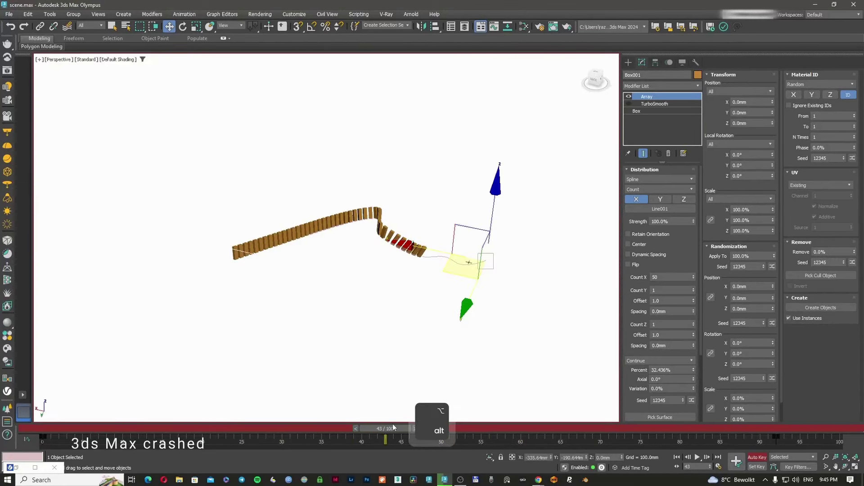
{"action": "mouse_move", "coordinate": [393, 427]}
{"action": "left_mouse_down"}
{"action": "mouse_move", "coordinate": [142, 425]}
{"action": "mouse_move", "coordinate": [391, 428]}
{"action": "left_mouse_up"}
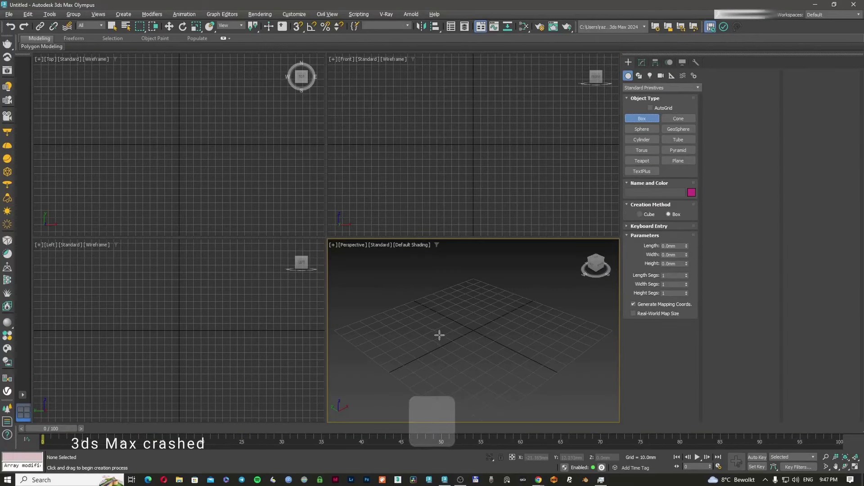
- Maximize the Perspective view and create a tall box with a base about 11 by 9 mm
{"action": "key", "text": "alt+w"}
{"action": "middle_click_drag", "start_coordinate": [398, 313], "coordinate": [253, 264]}
{"action": "left_click_drag", "start_coordinate": [282, 276], "coordinate": [283, 291]}
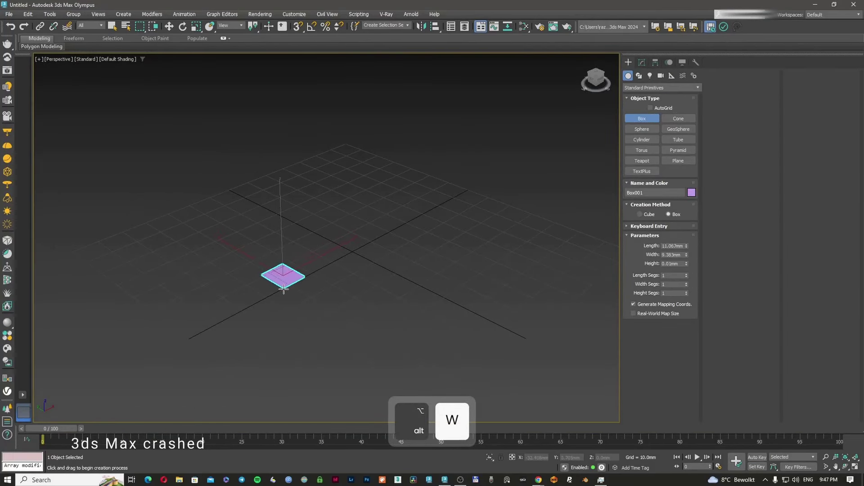
{"action": "left_click", "coordinate": [280, 168]}
{"action": "middle_click_drag", "start_coordinate": [357, 204], "coordinate": [394, 253]}
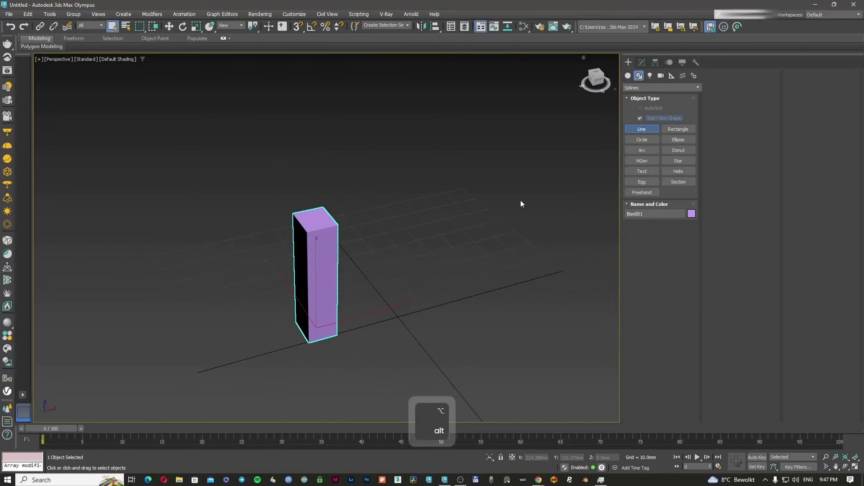
- Draw a long curved Line spline starting at the base of the box
{"action": "middle_click_drag", "start_coordinate": [520, 203], "coordinate": [484, 234], "text": "alt"}
{"action": "middle_click_drag", "start_coordinate": [484, 234], "coordinate": [259, 285]}
{"action": "scroll", "coordinate": [258, 285], "scroll_direction": "down", "scroll_amount": 6}
{"action": "left_click", "coordinate": [223, 313]}
{"action": "left_click_drag", "start_coordinate": [275, 264], "coordinate": [305, 263]}
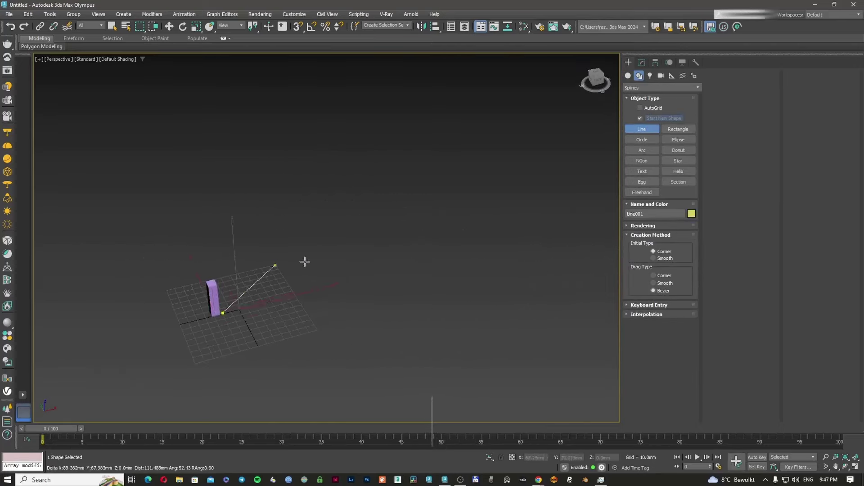
{"action": "left_click", "coordinate": [470, 119]}
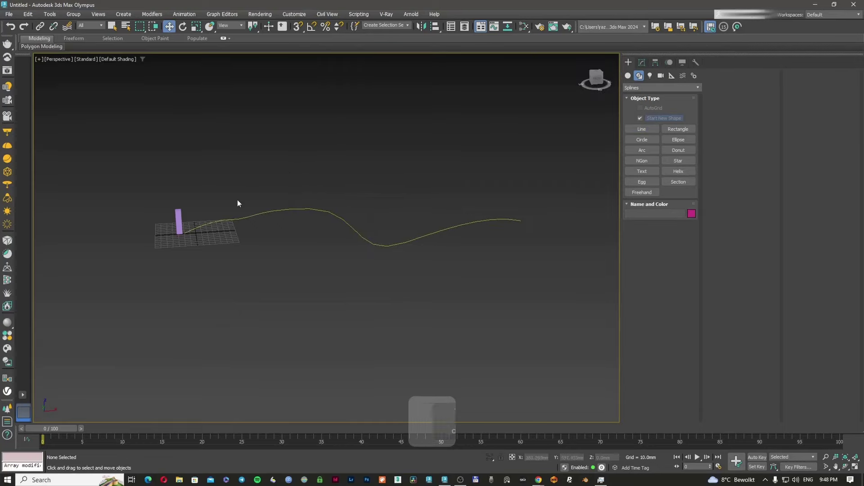
- Add an Array modifier to the box with Spline distribution along the drawn line and an X count of 40
{"action": "left_click", "coordinate": [179, 221]}
{"action": "left_click", "coordinate": [642, 63]}
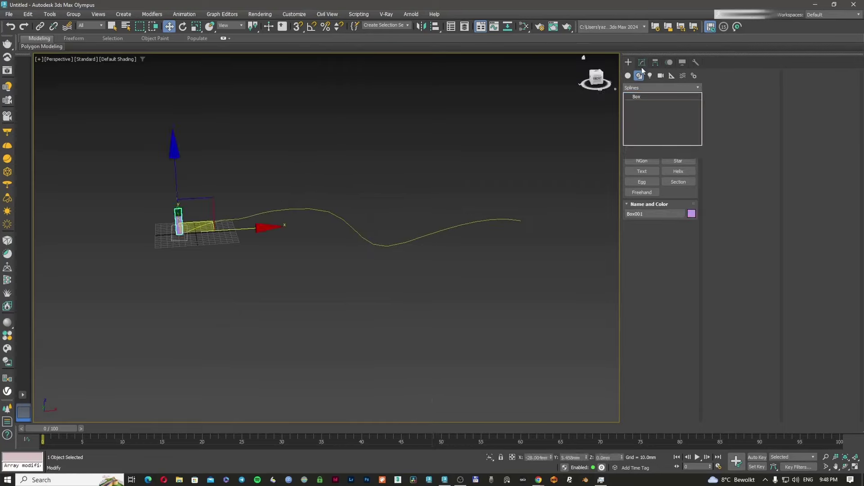
{"action": "left_click", "coordinate": [649, 86]}
{"action": "type", "text": "ar"}
{"action": "left_click", "coordinate": [648, 103]}
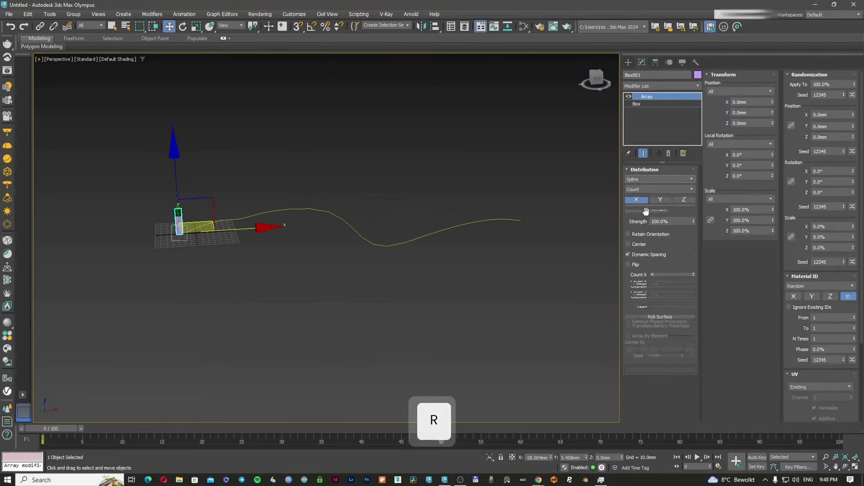
{"action": "left_click", "coordinate": [660, 209]}
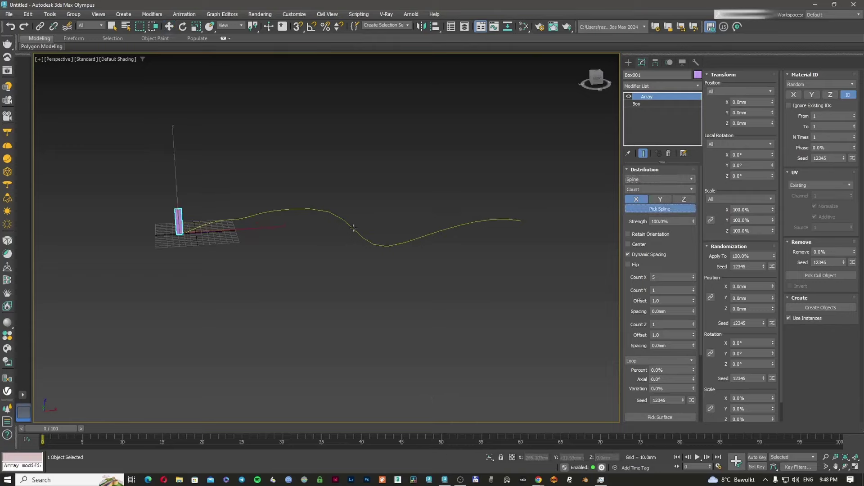
{"action": "left_click", "coordinate": [399, 244]}
{"action": "scroll", "coordinate": [299, 221], "scroll_direction": "up", "scroll_amount": 2}
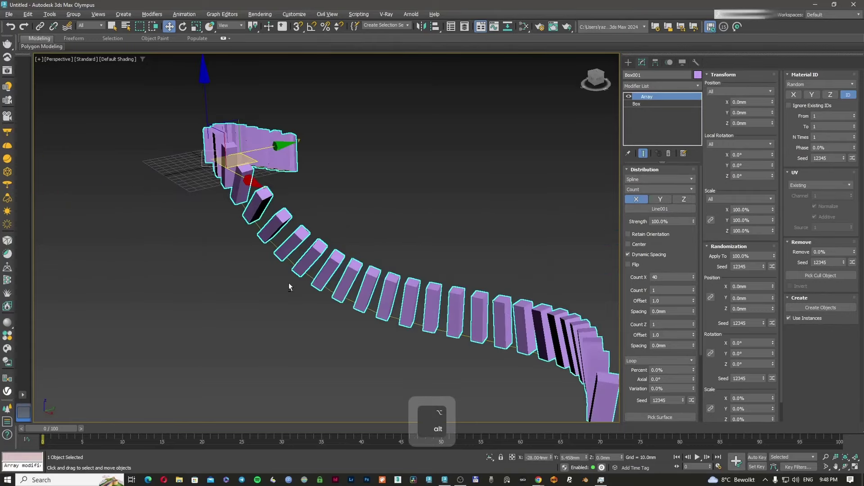
- Try shifting the clones along the spline with the array's Percent value in Loop mode
{"action": "left_click_drag", "start_coordinate": [694, 362], "coordinate": [350, 251]}
{"action": "right_click", "coordinate": [350, 251]}
{"action": "scroll", "coordinate": [316, 226], "scroll_direction": "up", "scroll_amount": 4}
{"action": "middle_click_drag", "start_coordinate": [315, 226], "coordinate": [361, 252], "text": "alt"}
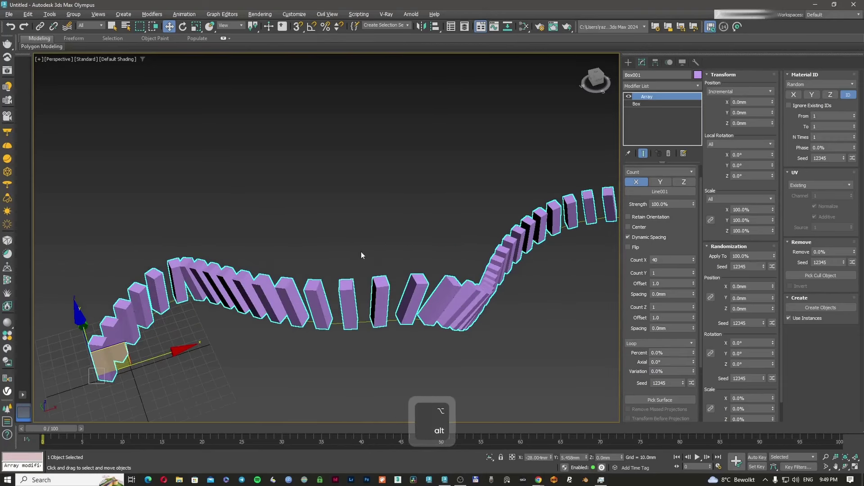
{"action": "mouse_move", "coordinate": [694, 355]}
{"action": "left_mouse_down"}
{"action": "mouse_move", "coordinate": [605, 105]}
{"action": "mouse_move", "coordinate": [638, 268]}
{"action": "mouse_move", "coordinate": [691, 361]}
{"action": "mouse_move", "coordinate": [690, 310]}
{"action": "mouse_move", "coordinate": [694, 372]}
{"action": "left_mouse_up"}
{"action": "right_click", "coordinate": [692, 361]}
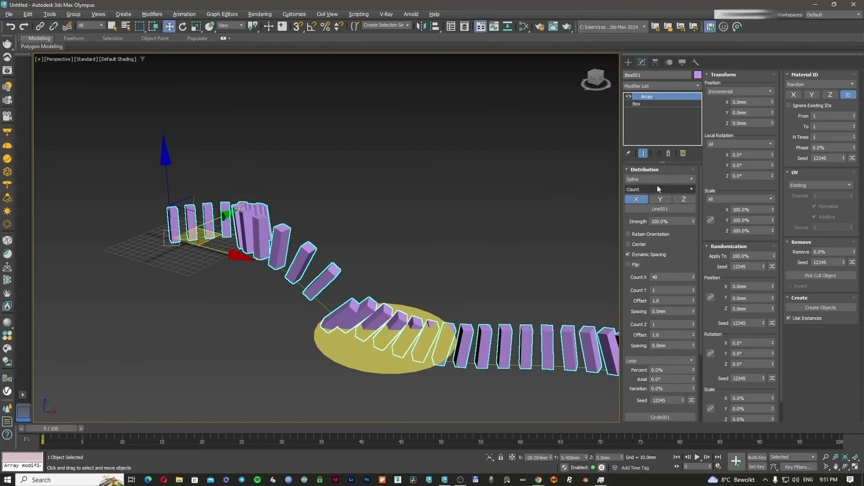
- Switch the spline array's placement method to Relative Offset and check the clones in wireframe
{"action": "left_click", "coordinate": [658, 188]}
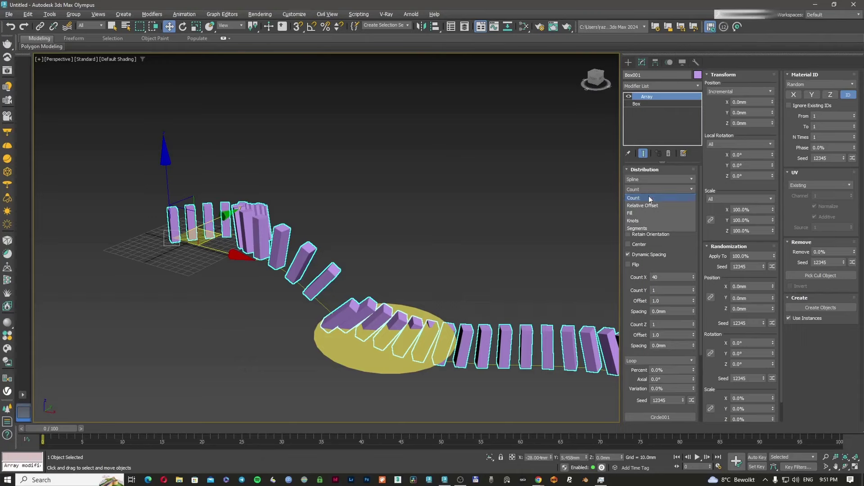
{"action": "left_click", "coordinate": [650, 199]}
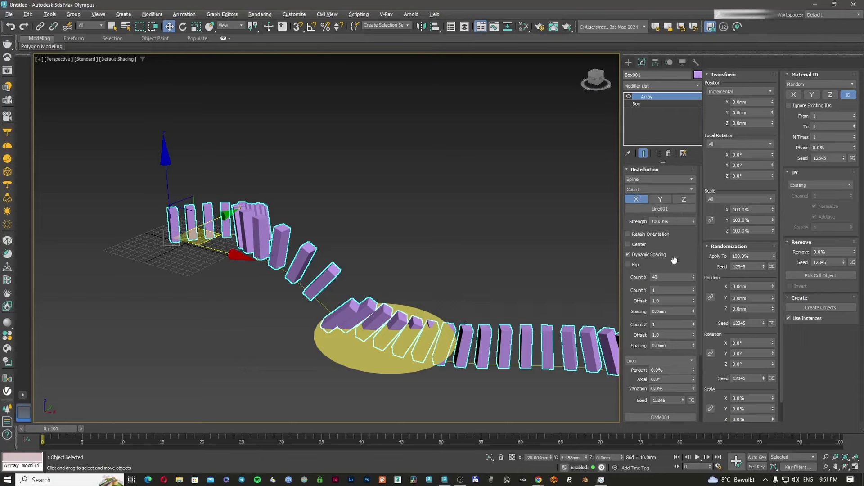
{"action": "scroll", "coordinate": [674, 261], "scroll_direction": "down", "scroll_amount": 1}
{"action": "scroll", "coordinate": [671, 273], "scroll_direction": "up", "scroll_amount": 1}
{"action": "left_click", "coordinate": [655, 188]}
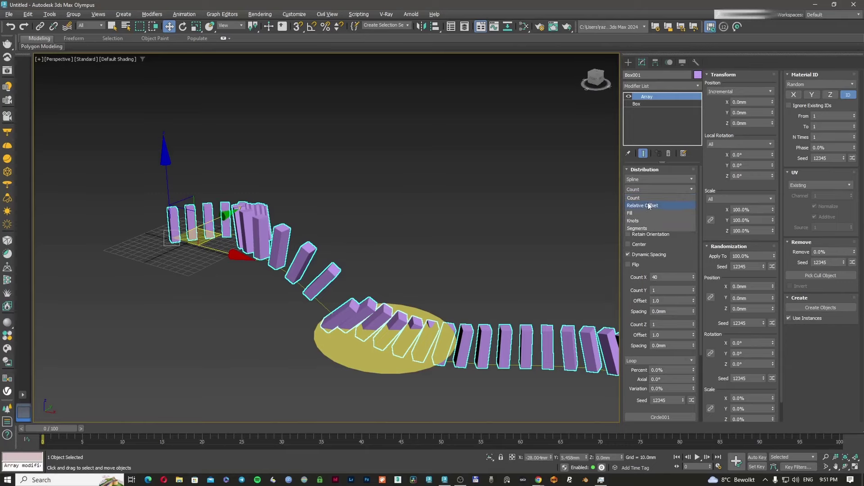
{"action": "left_click", "coordinate": [648, 205]}
{"action": "key", "text": "F3"}
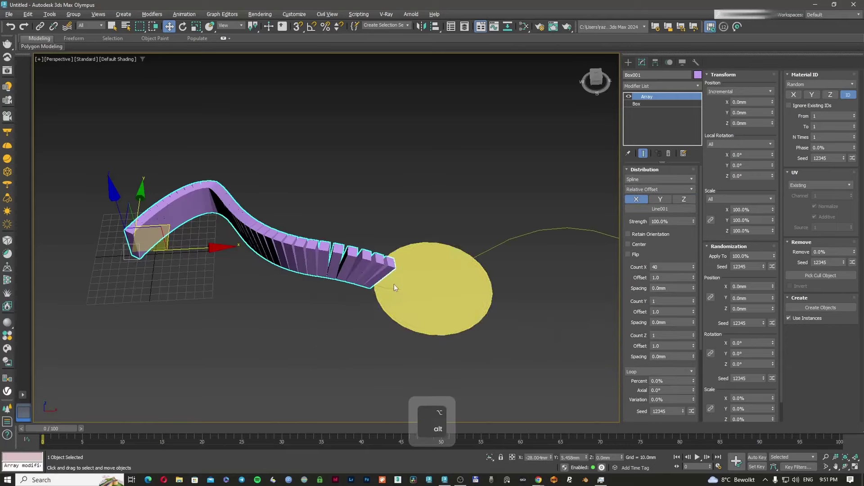
{"action": "scroll", "coordinate": [331, 255], "scroll_direction": "up", "scroll_amount": 2}
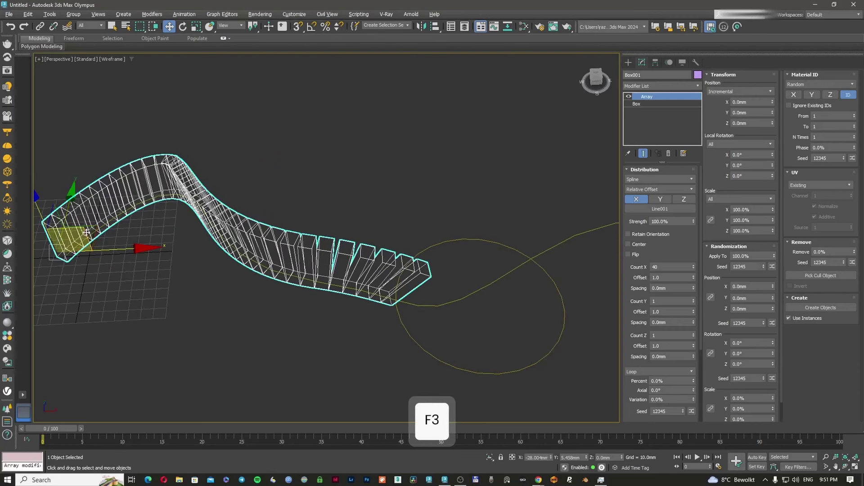
{"action": "scroll", "coordinate": [270, 248], "scroll_direction": "down", "scroll_amount": 2}
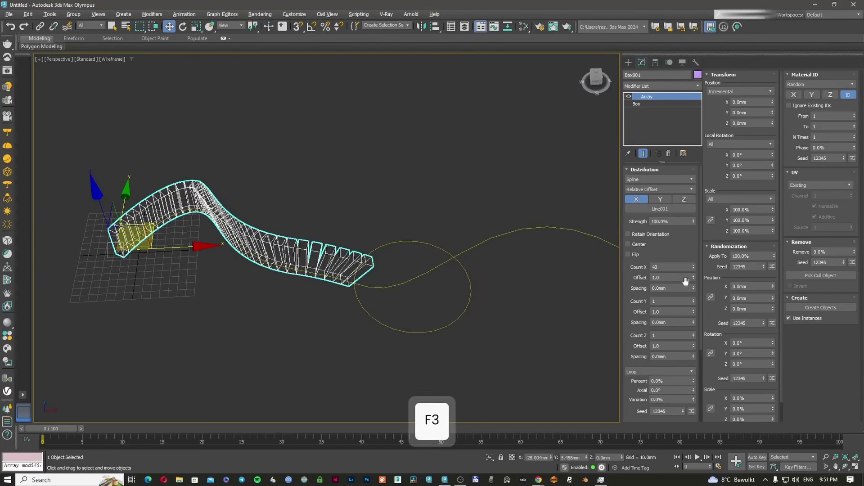
- Increase the clones' X spacing to about 7.8 mm, delete the circle under the curve, and reselect the box array
{"action": "left_click_drag", "start_coordinate": [694, 278], "coordinate": [673, 269]}
{"action": "middle_click_drag", "start_coordinate": [500, 284], "coordinate": [359, 269]}
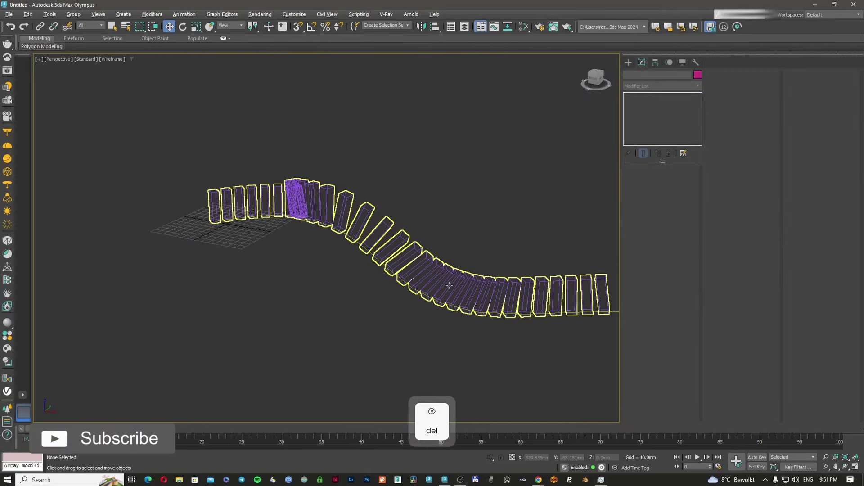
{"action": "left_click", "coordinate": [381, 262]}
{"action": "key", "text": "F3"}
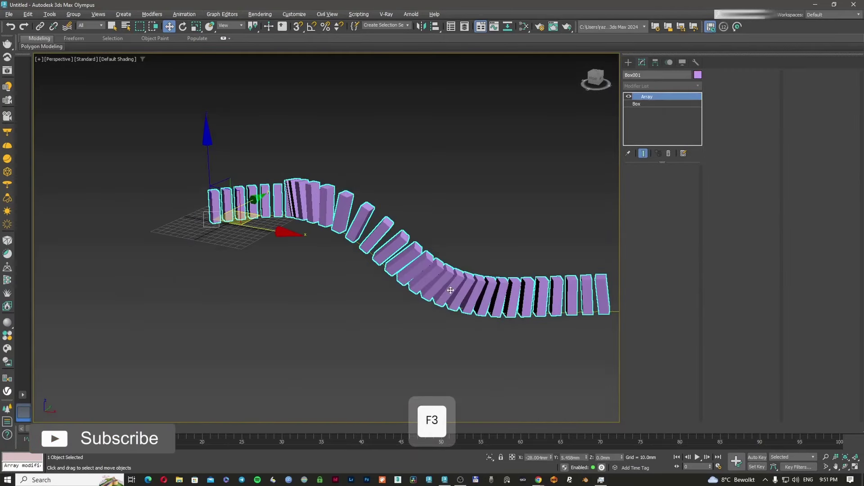
{"action": "middle_click_drag", "start_coordinate": [381, 262], "coordinate": [399, 264], "text": "alt"}
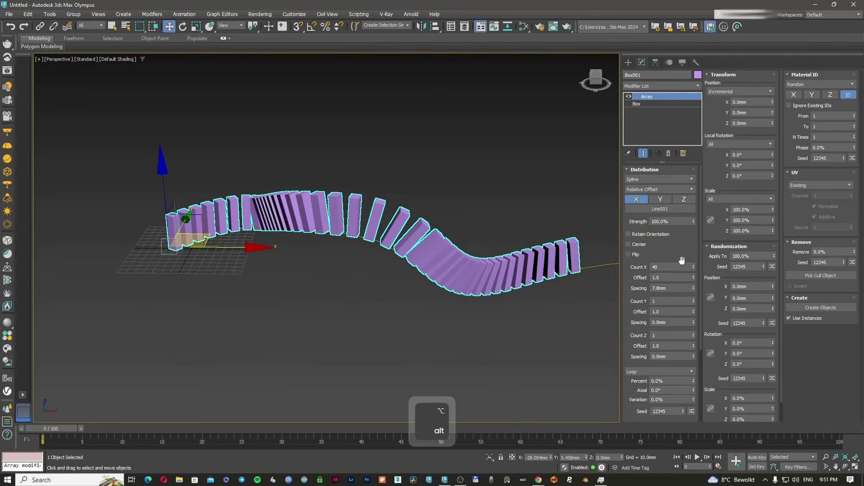
- Set the array's X spacing to 1 mm
{"action": "type", "text": "1"}
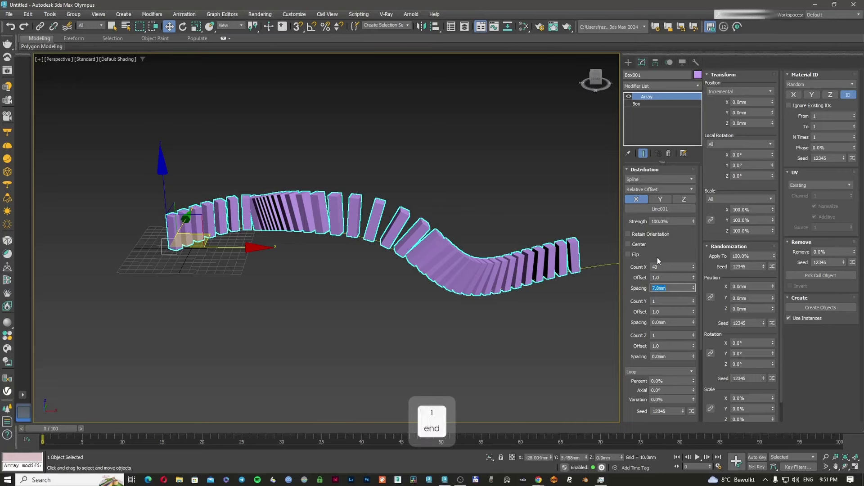
{"action": "key", "text": "Return"}
{"action": "middle_click_drag", "start_coordinate": [248, 234], "coordinate": [288, 250], "text": "alt"}
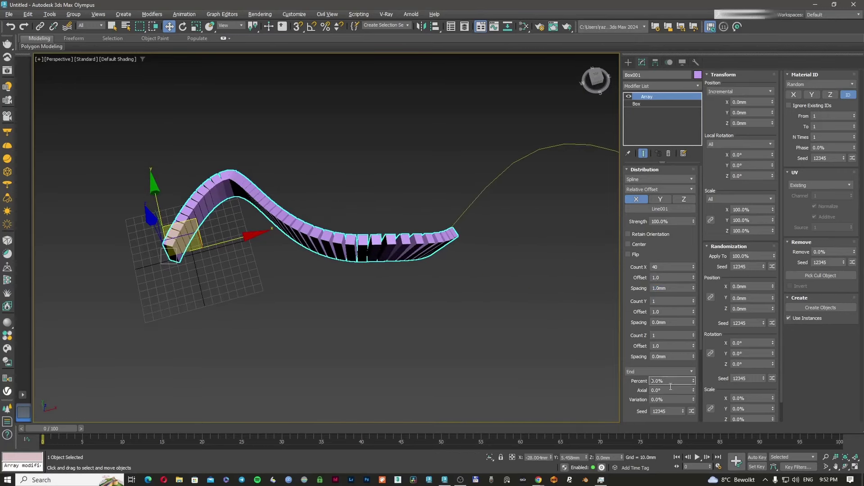
- Set the array's spline end behavior to Remove and try shifting the clones with the Percent value
{"action": "left_click", "coordinate": [660, 372]}
{"action": "left_click", "coordinate": [651, 400]}
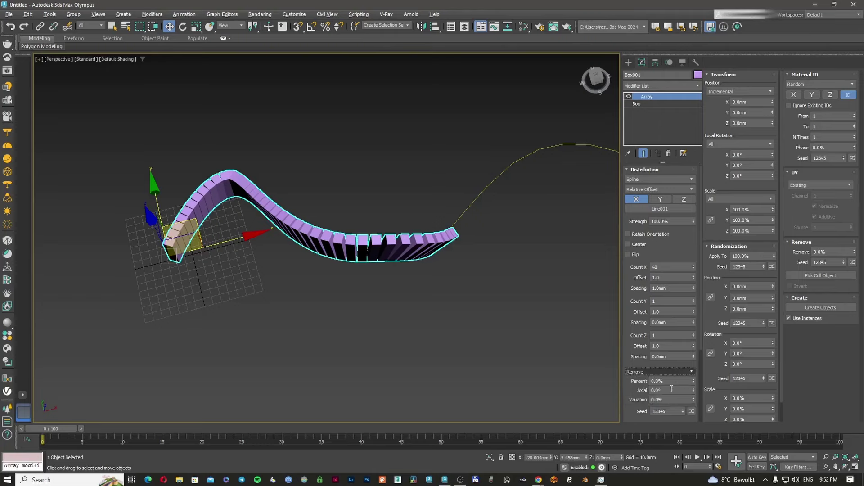
{"action": "mouse_move", "coordinate": [693, 383]}
{"action": "left_mouse_down"}
{"action": "mouse_move", "coordinate": [694, 365]}
{"action": "mouse_move", "coordinate": [694, 383]}
{"action": "mouse_move", "coordinate": [699, 375]}
{"action": "left_mouse_up"}
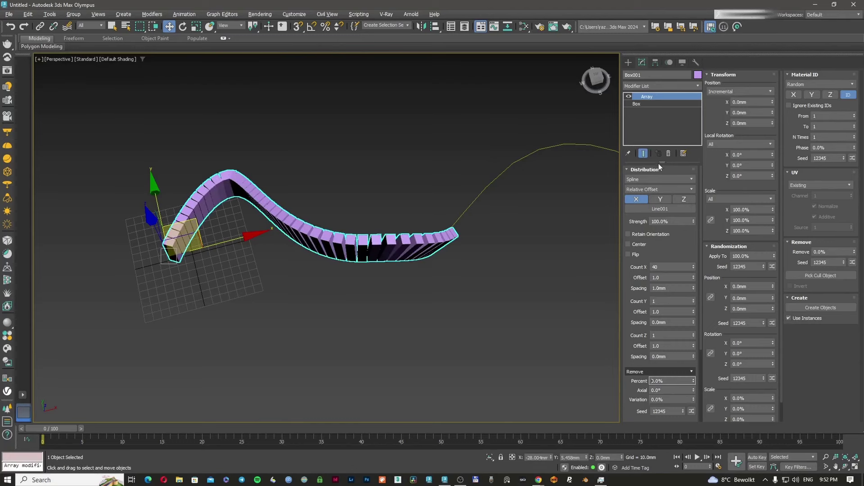
- Create a large Plane about 560 by 1009 mm around the far end of the curve
{"action": "left_click", "coordinate": [651, 179]}
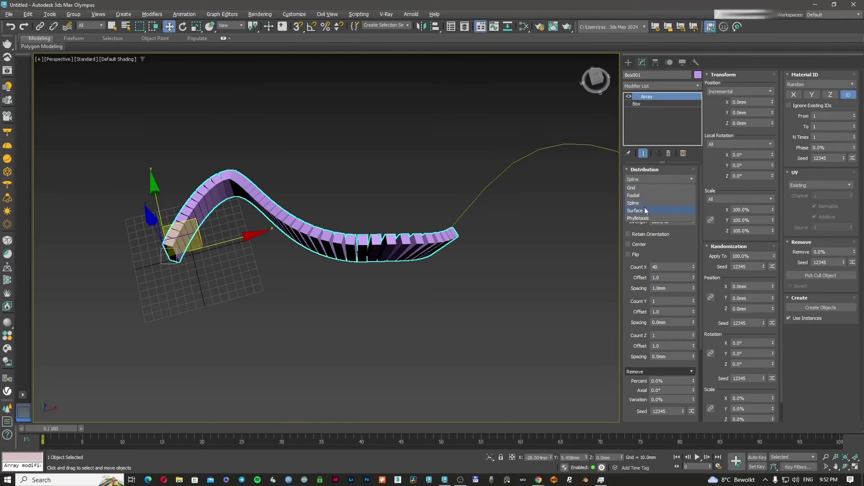
{"action": "left_click", "coordinate": [505, 246]}
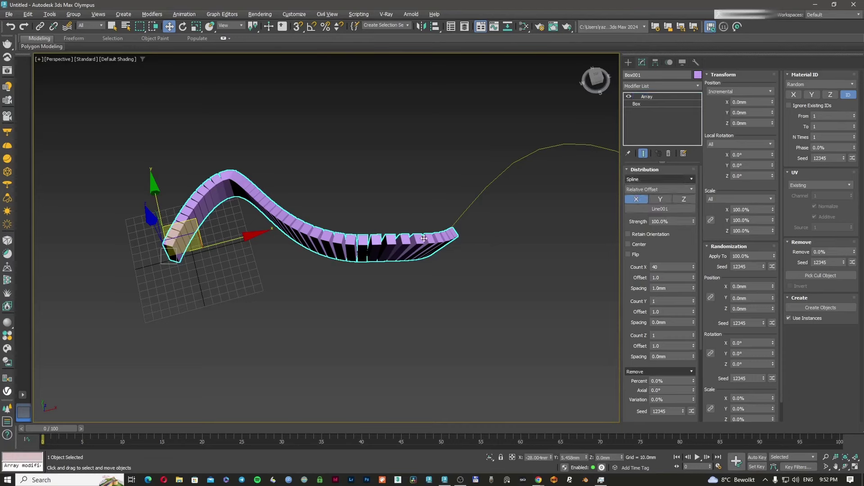
{"action": "left_click", "coordinate": [628, 63]}
{"action": "left_click", "coordinate": [628, 75]}
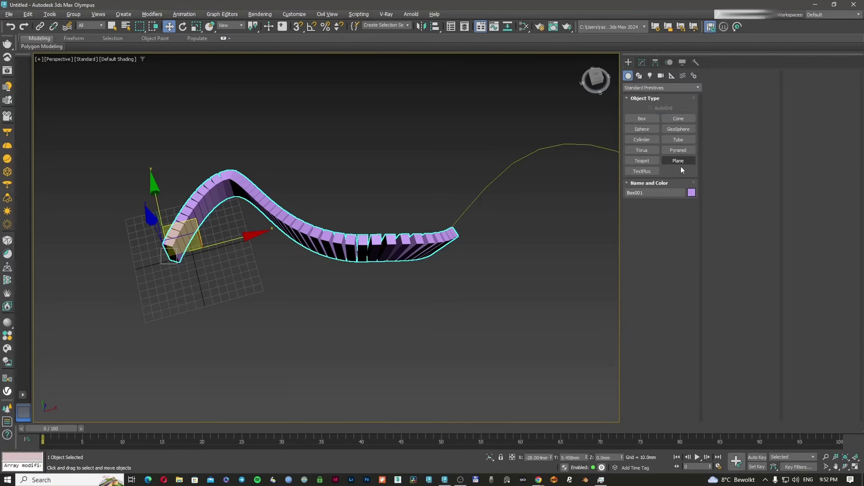
{"action": "left_click", "coordinate": [679, 161]}
{"action": "scroll", "coordinate": [317, 231], "scroll_direction": "down", "scroll_amount": 5}
{"action": "left_click_drag", "start_coordinate": [440, 171], "coordinate": [286, 261]}
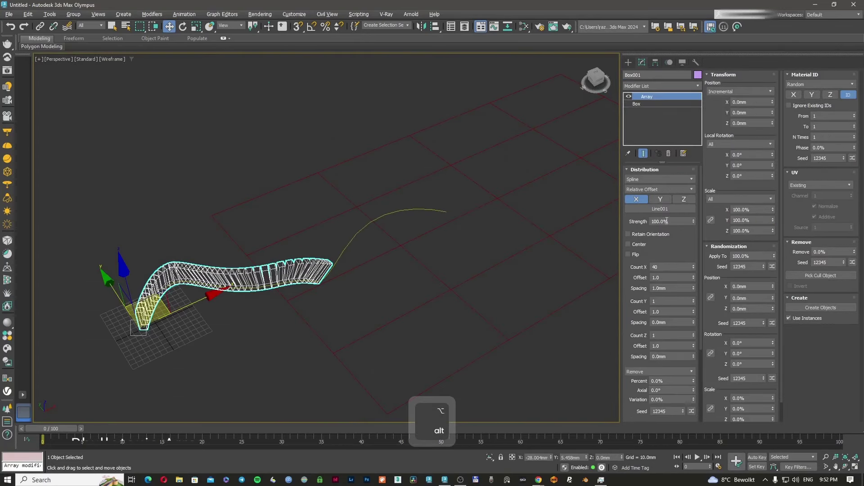
- Change the box array's distribution to Surface and pick the new plane as its surface, using Vertex placement
{"action": "left_click", "coordinate": [657, 179]}
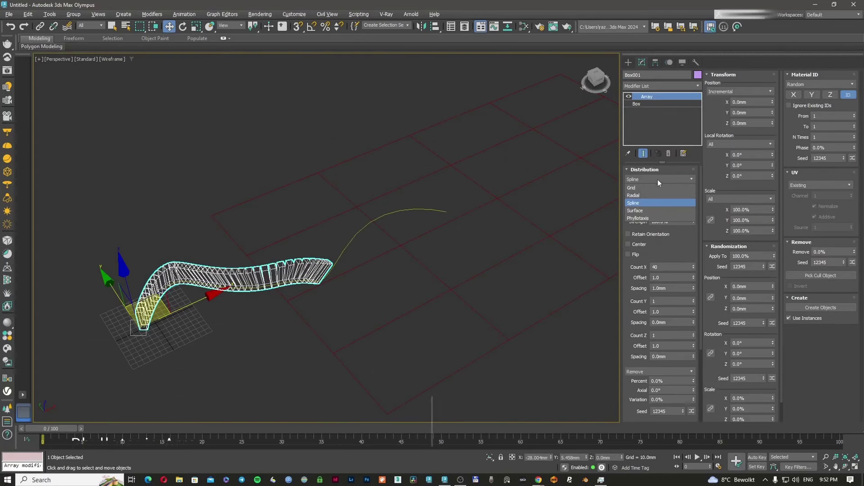
{"action": "left_click", "coordinate": [648, 210]}
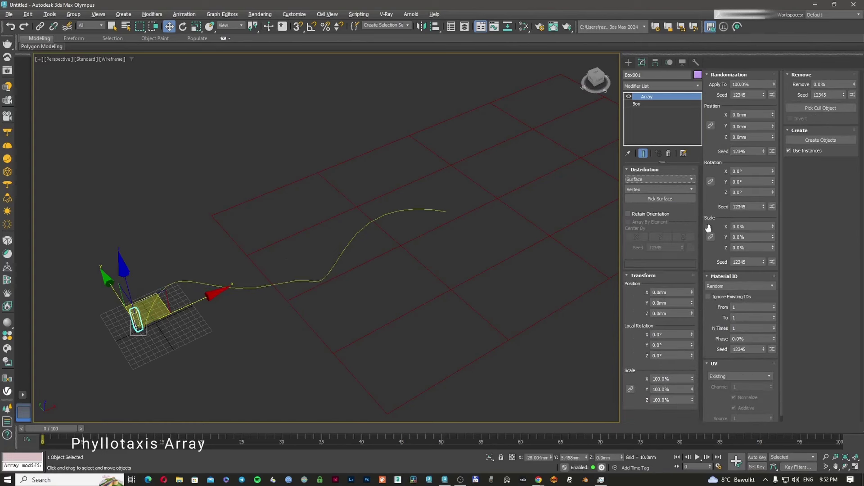
{"action": "left_click", "coordinate": [658, 201]}
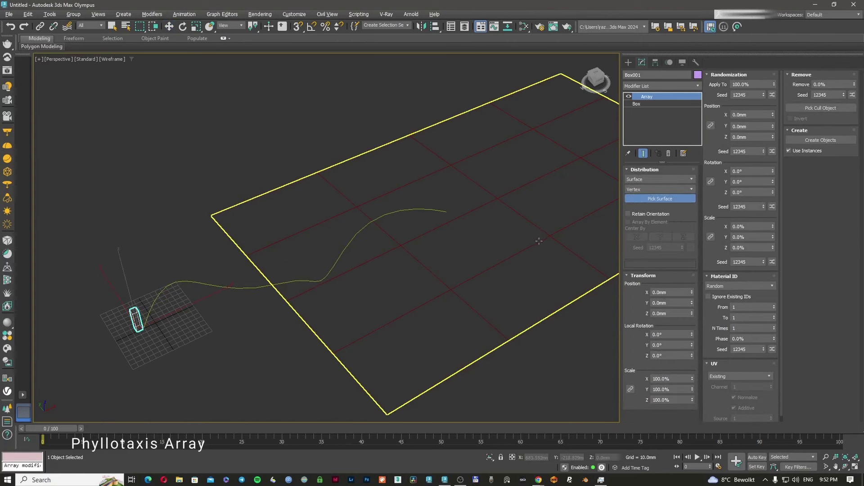
{"action": "left_click", "coordinate": [538, 244]}
{"action": "scroll", "coordinate": [486, 271], "scroll_direction": "up", "scroll_amount": 3}
{"action": "key", "text": "F3"}
{"action": "key", "text": "F3"}
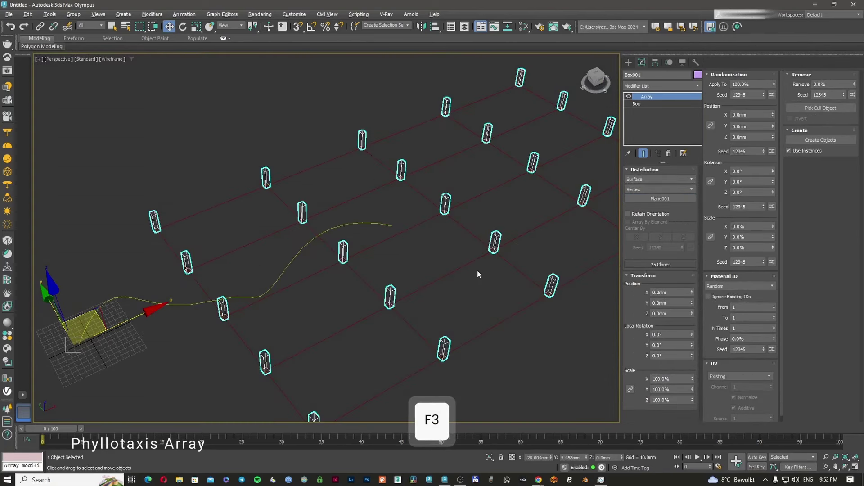
{"action": "mouse_move", "coordinate": [479, 272]}
{"action": "middle_mouse_down", "text": "alt"}
{"action": "mouse_move", "coordinate": [442, 245]}
{"action": "mouse_move", "coordinate": [452, 254]}
{"action": "mouse_move", "coordinate": [356, 272]}
{"action": "middle_mouse_up", "text": "alt"}
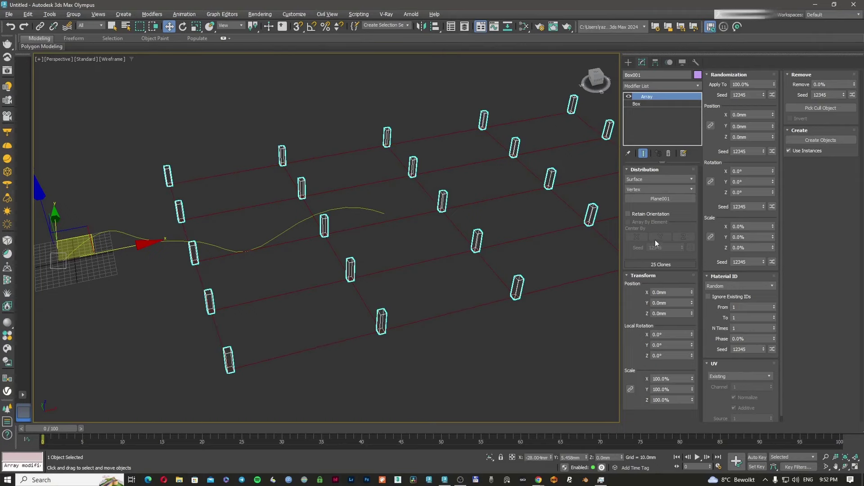
- Switch the surface array's placement to Face Center and compare the clones in shaded and wireframe display
{"action": "left_click", "coordinate": [642, 189]}
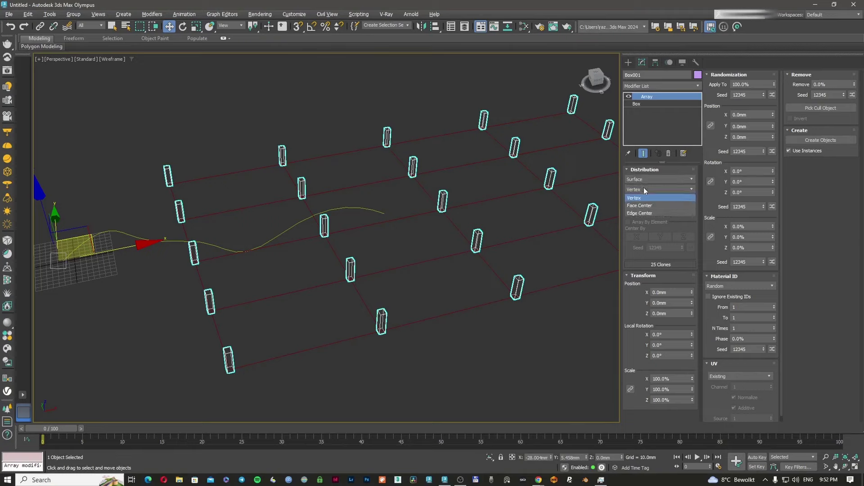
{"action": "left_click", "coordinate": [644, 205]}
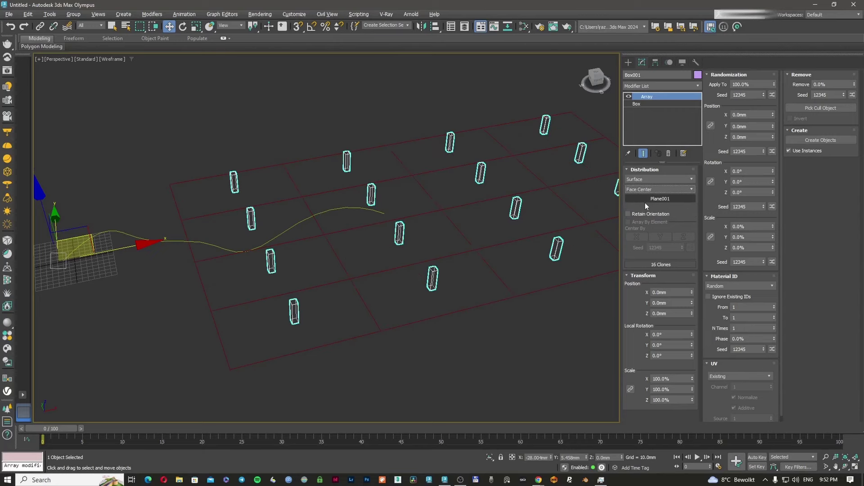
{"action": "middle_click_drag", "start_coordinate": [517, 251], "coordinate": [429, 270], "text": "alt"}
{"action": "key", "text": "F3"}
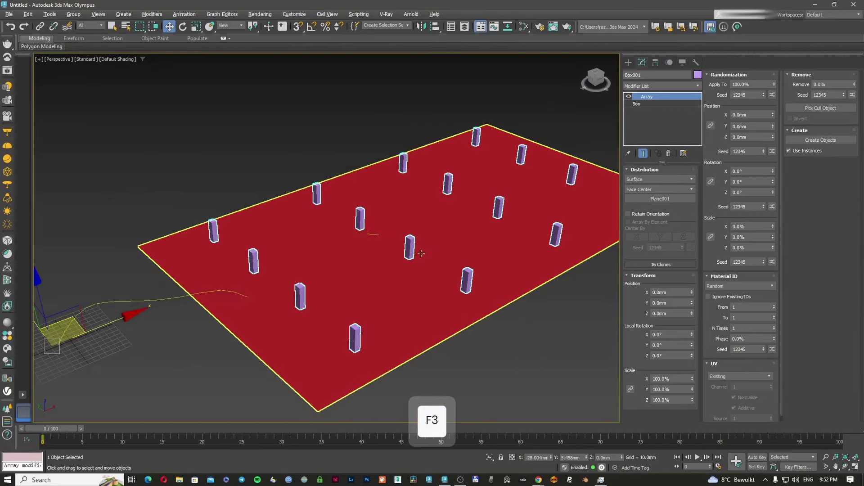
{"action": "key", "text": "F3"}
{"action": "scroll", "coordinate": [418, 254], "scroll_direction": "up", "scroll_amount": 4}
{"action": "middle_click_drag", "start_coordinate": [429, 234], "coordinate": [355, 280], "text": "alt"}
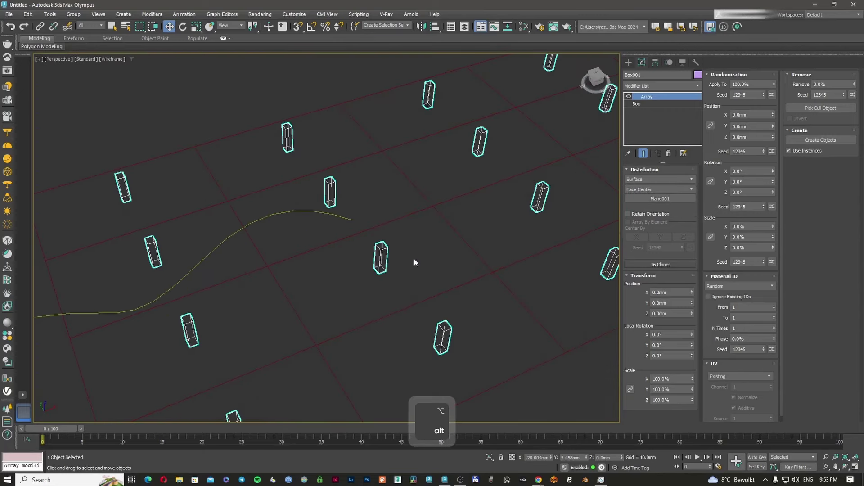
{"action": "scroll", "coordinate": [414, 263], "scroll_direction": "down", "scroll_amount": 3}
- Switch the surface array's placement to Edge Center
{"action": "left_click", "coordinate": [660, 189]}
{"action": "left_click", "coordinate": [647, 212]}
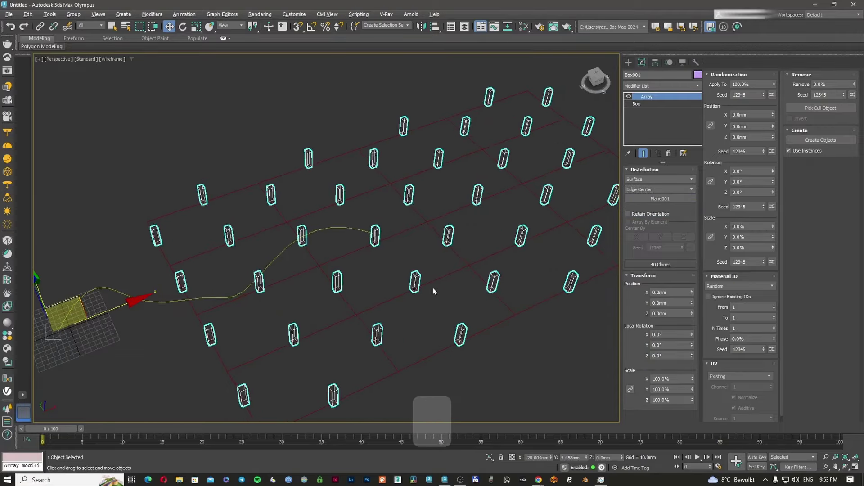
{"action": "middle_click_drag", "start_coordinate": [433, 291], "coordinate": [404, 312], "text": "alt"}
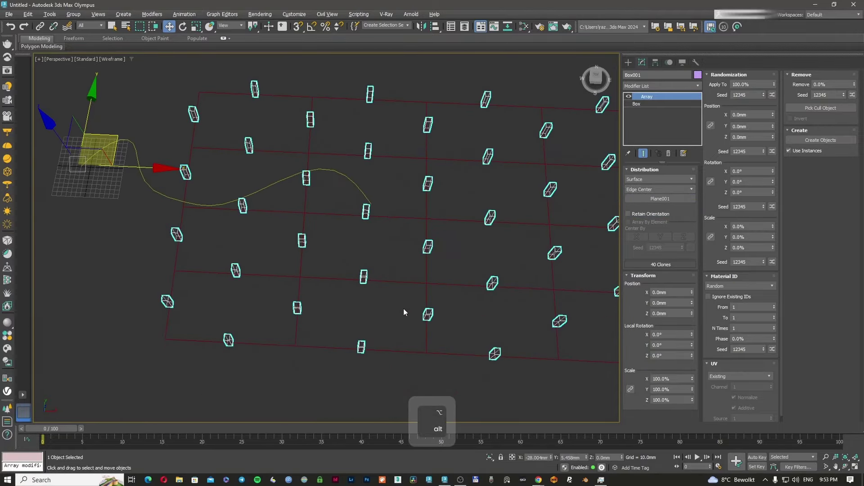
{"action": "key", "text": "F3"}
{"action": "key", "text": "F3"}
- Examine how the clones sit along the plane's edges from several angles in wireframe and shaded display
{"action": "scroll", "coordinate": [326, 256], "scroll_direction": "up", "scroll_amount": 3}
{"action": "scroll", "coordinate": [302, 259], "scroll_direction": "down", "scroll_amount": 3}
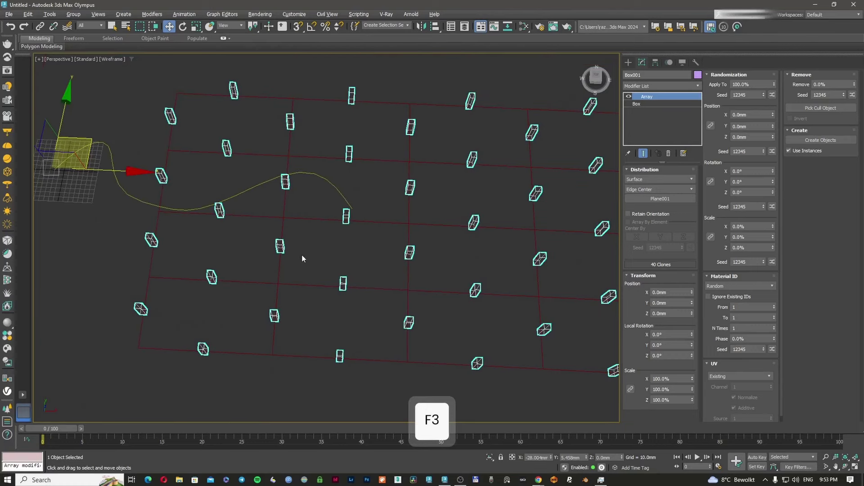
{"action": "middle_click_drag", "start_coordinate": [302, 258], "coordinate": [232, 305], "text": "alt"}
{"action": "scroll", "coordinate": [261, 308], "scroll_direction": "down", "scroll_amount": 2}
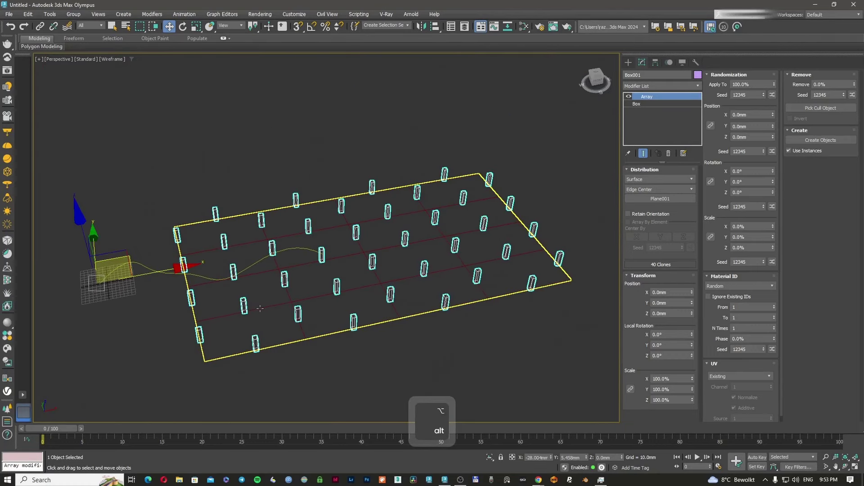
{"action": "scroll", "coordinate": [260, 309], "scroll_direction": "up", "scroll_amount": 2}
{"action": "key", "text": "F3"}
{"action": "key", "text": "F3"}
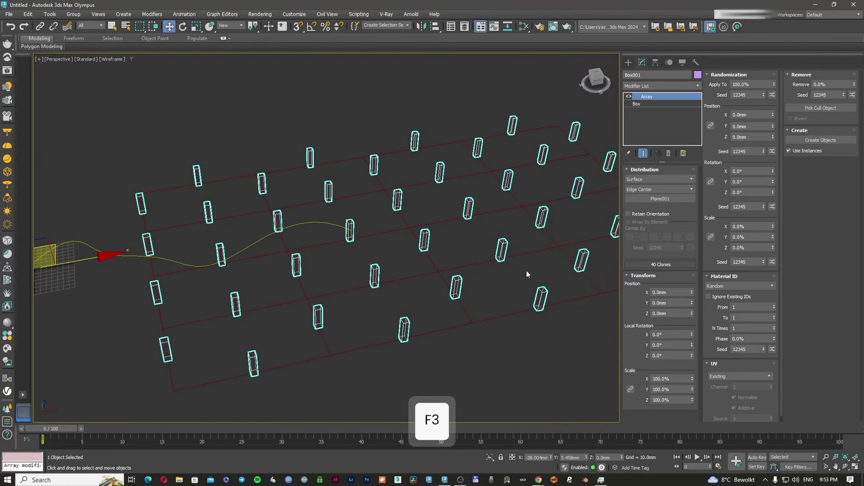
{"action": "mouse_move", "coordinate": [457, 277]}
{"action": "middle_mouse_down", "text": "alt"}
{"action": "mouse_move", "coordinate": [458, 265]}
{"action": "mouse_move", "coordinate": [466, 269]}
{"action": "middle_mouse_up", "text": "alt"}
{"action": "key", "text": "F3"}
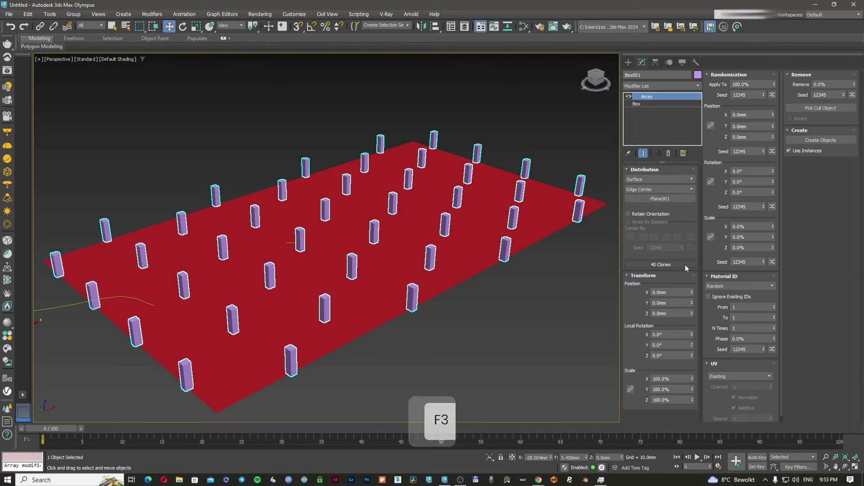
- Select the plane in wireframe display and increase its length segments to 7
{"action": "key", "text": "F3"}
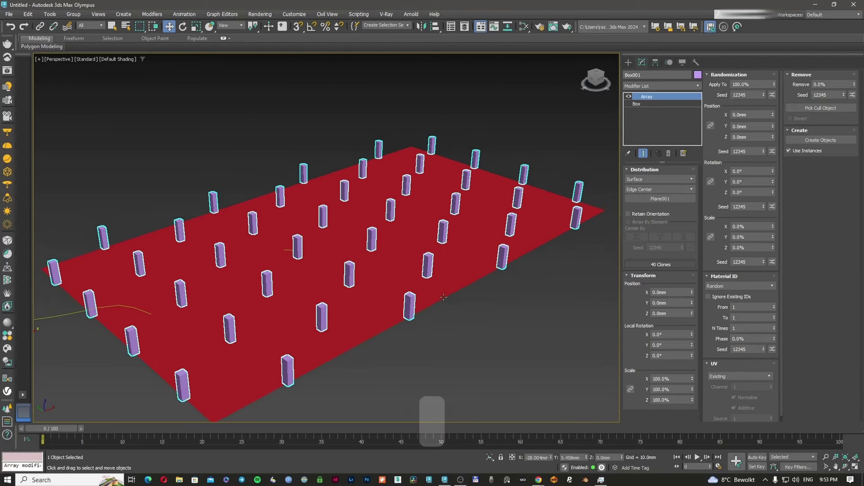
{"action": "left_click", "coordinate": [450, 286]}
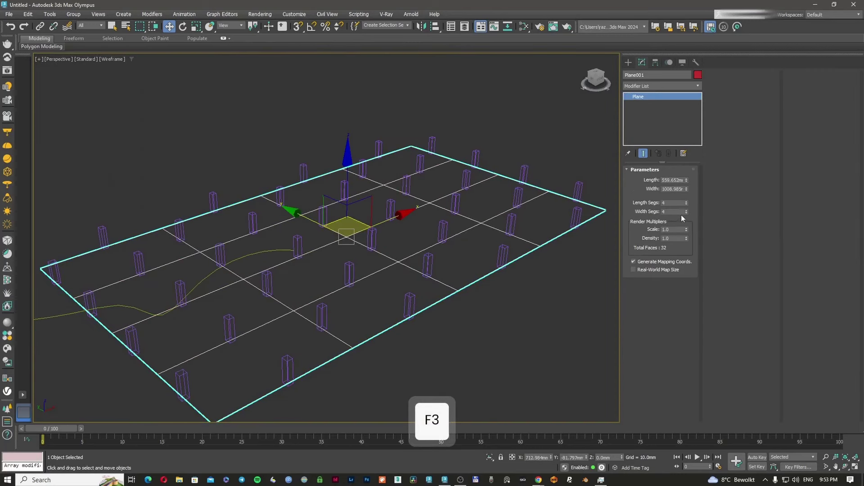
{"action": "left_click", "coordinate": [687, 202]}
{"action": "left_click", "coordinate": [687, 201]}
{"action": "left_click", "coordinate": [688, 200]}
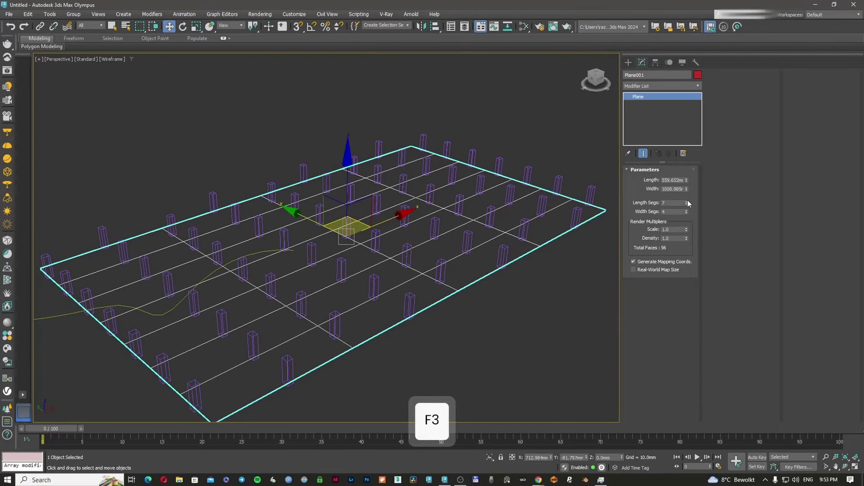
- Increase the plane's width segments to 10
{"action": "left_click", "coordinate": [685, 211]}
{"action": "left_click", "coordinate": [686, 210]}
{"action": "left_click", "coordinate": [686, 210]}
{"action": "left_click", "coordinate": [685, 210]}
{"action": "left_click", "coordinate": [686, 210]}
{"action": "left_click", "coordinate": [686, 210]}
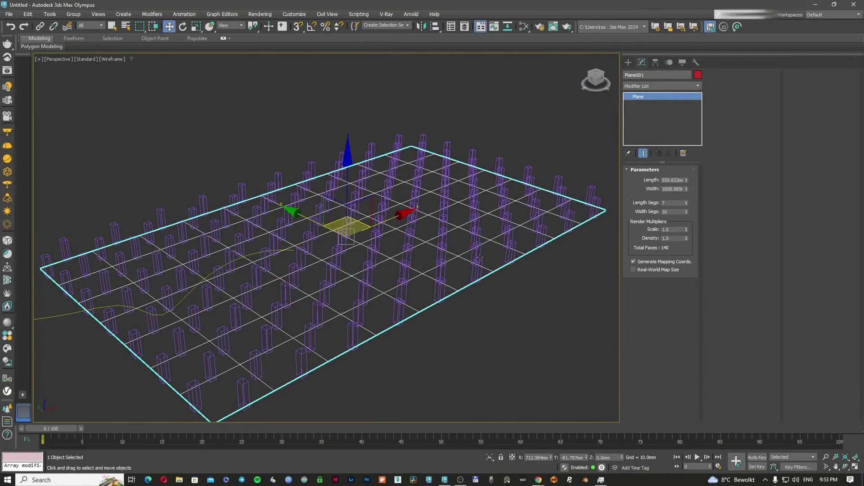
- Compare the edge-centered clones with the denser plane grid in shaded and wireframe display
{"action": "key", "text": "F3"}
{"action": "key", "text": "F3"}
{"action": "mouse_move", "coordinate": [429, 274]}
{"action": "middle_mouse_down", "text": "alt"}
{"action": "mouse_move", "coordinate": [391, 288]}
{"action": "mouse_move", "coordinate": [420, 281]}
{"action": "middle_mouse_up", "text": "alt"}
{"action": "key", "text": "F3"}
{"action": "key", "text": "F3"}
{"action": "key", "text": "F3"}
{"action": "key", "text": "F3"}
{"action": "key", "text": "F3"}
{"action": "key", "text": "F3"}
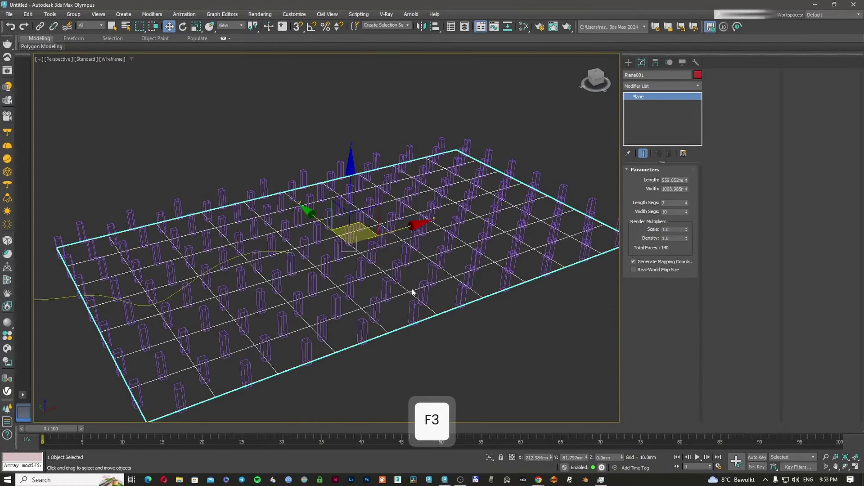
{"action": "left_click", "coordinate": [433, 322]}
{"action": "left_click", "coordinate": [418, 309]}
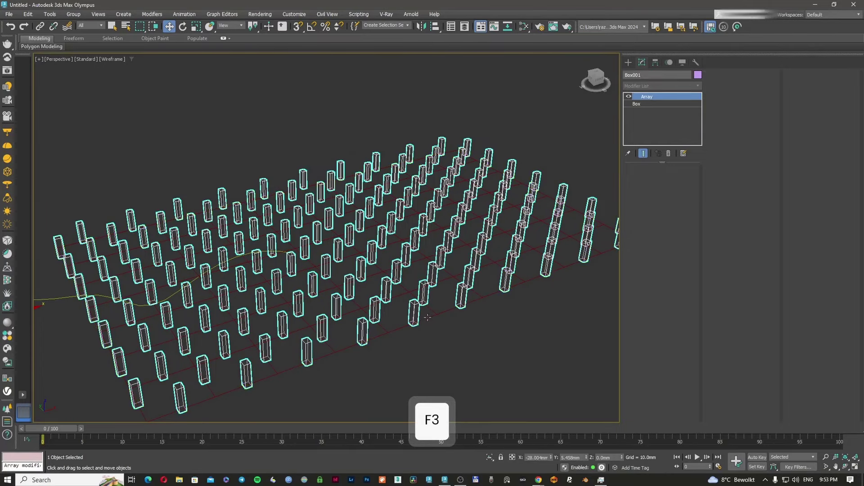
{"action": "left_click", "coordinate": [428, 318]}
{"action": "key", "text": "F3"}
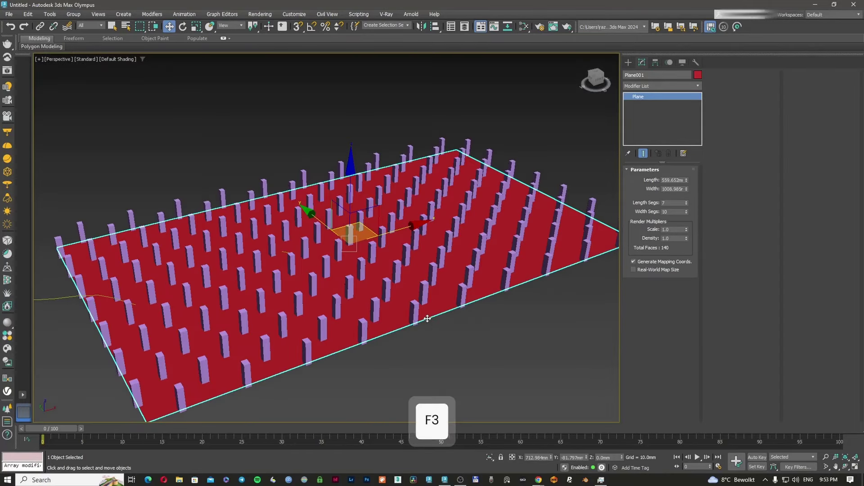
{"action": "key", "text": "F3"}
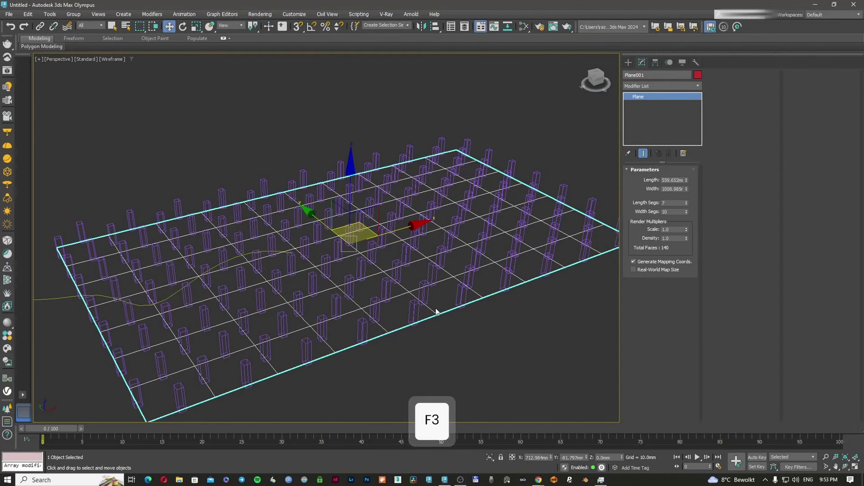
- Select the arrayed box, switch its array distribution to Phyllotaxis and show the clones in shaded display
{"action": "left_click", "coordinate": [483, 284]}
{"action": "left_click", "coordinate": [652, 190]}
{"action": "left_click", "coordinate": [652, 190]}
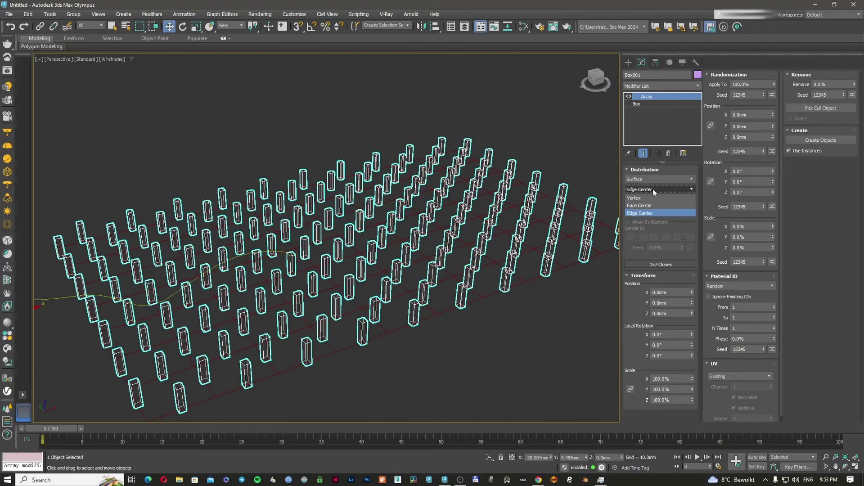
{"action": "left_click", "coordinate": [653, 179]}
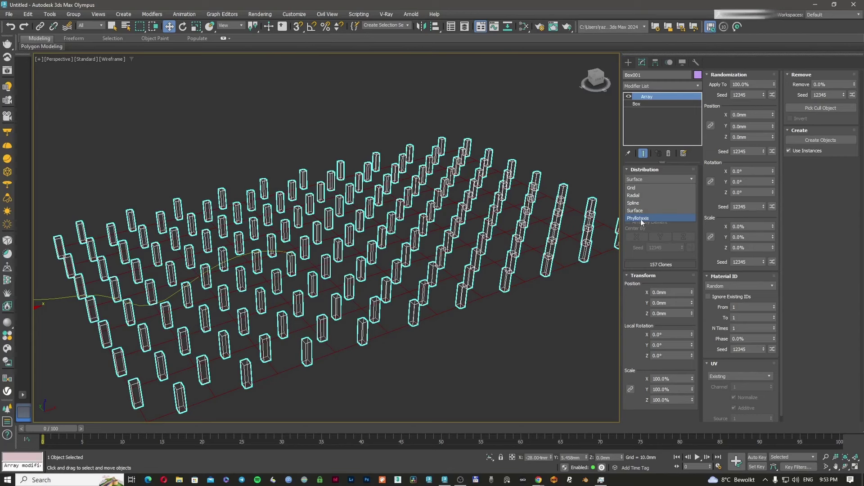
{"action": "left_click", "coordinate": [639, 219]}
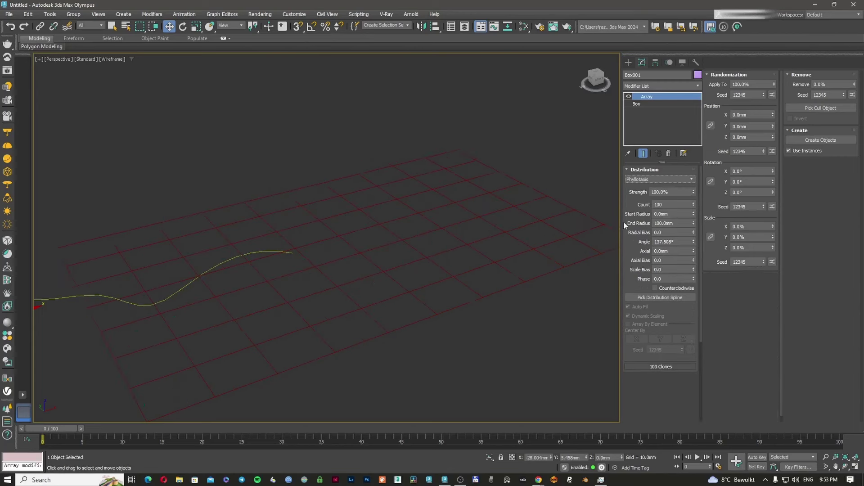
{"action": "scroll", "coordinate": [279, 259], "scroll_direction": "up", "scroll_amount": 5}
{"action": "key", "text": "F3"}
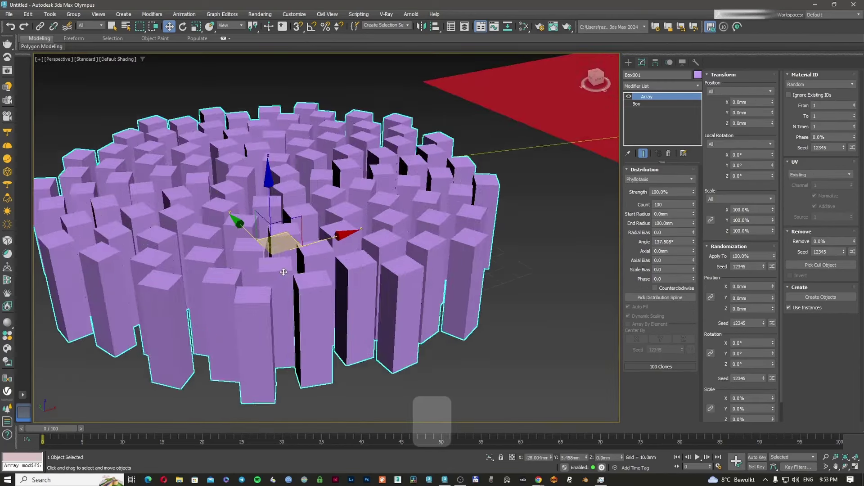
- Delete the curved line and the red plane from the scene
{"action": "scroll", "coordinate": [358, 261], "scroll_direction": "down", "scroll_amount": 7}
{"action": "left_click", "coordinate": [371, 266]}
{"action": "left_click", "coordinate": [366, 246]}
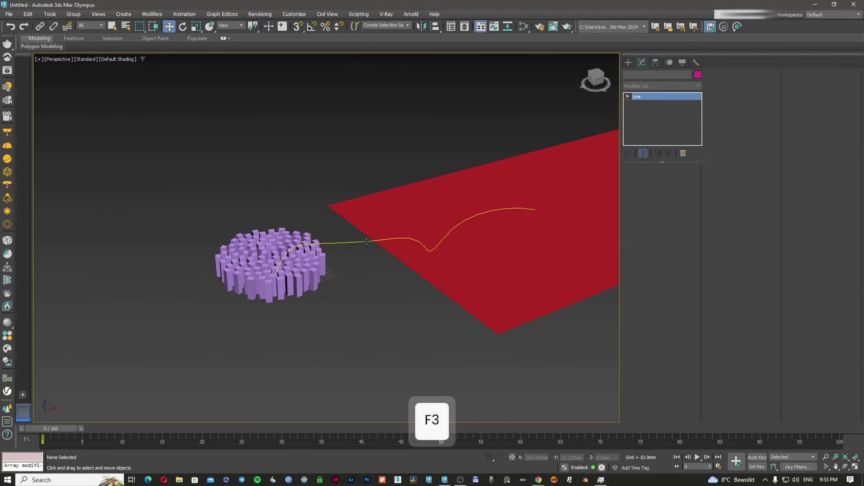
{"action": "key", "text": "Delete"}
{"action": "left_click", "coordinate": [429, 263]}
{"action": "key", "text": "Delete"}
- Select the phyllotaxis array and view it from a steeper angle in shaded display
{"action": "left_click", "coordinate": [315, 265]}
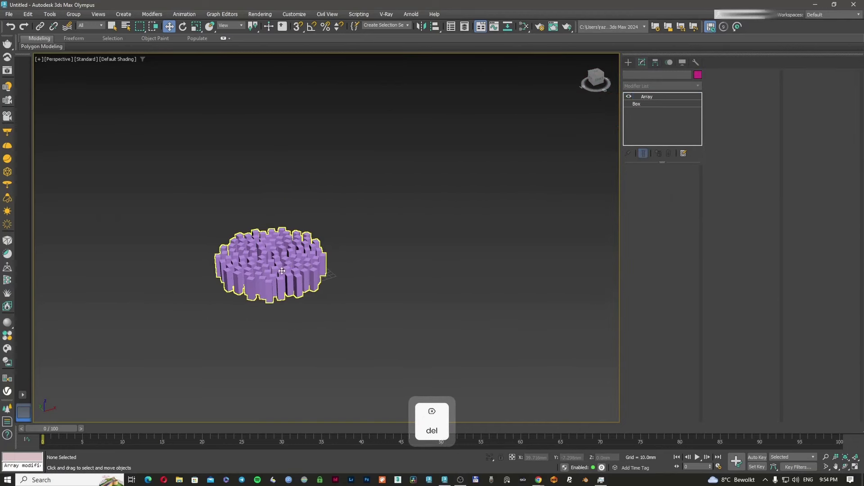
{"action": "scroll", "coordinate": [310, 268], "scroll_direction": "up", "scroll_amount": 4}
{"action": "key", "text": "F3"}
{"action": "key", "text": "F3"}
{"action": "middle_click_drag", "start_coordinate": [305, 273], "coordinate": [329, 354], "text": "alt"}
{"action": "middle_click_drag", "start_coordinate": [328, 355], "coordinate": [367, 355]}
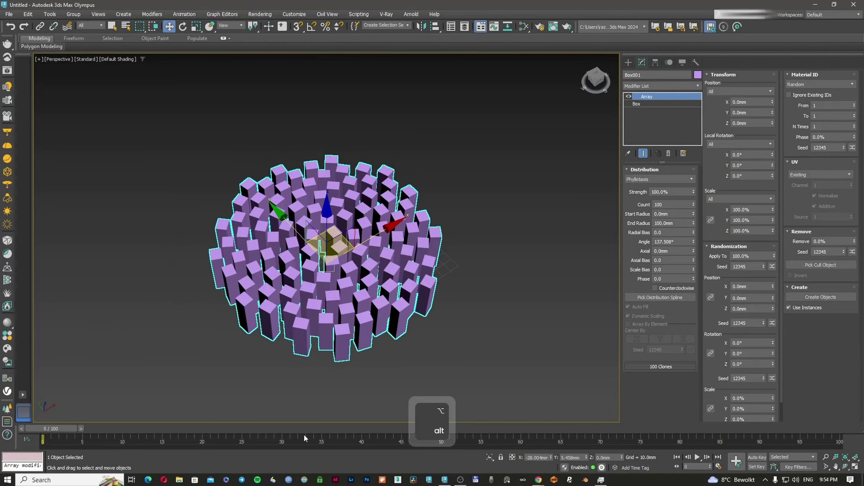
- Switch to Chrome, search Google Images for "golden spiral" and open the Wikimedia Commons Fibonacci spiral picture
{"action": "mouse_move", "coordinate": [539, 480]}
{"action": "left_click", "coordinate": [585, 432]}
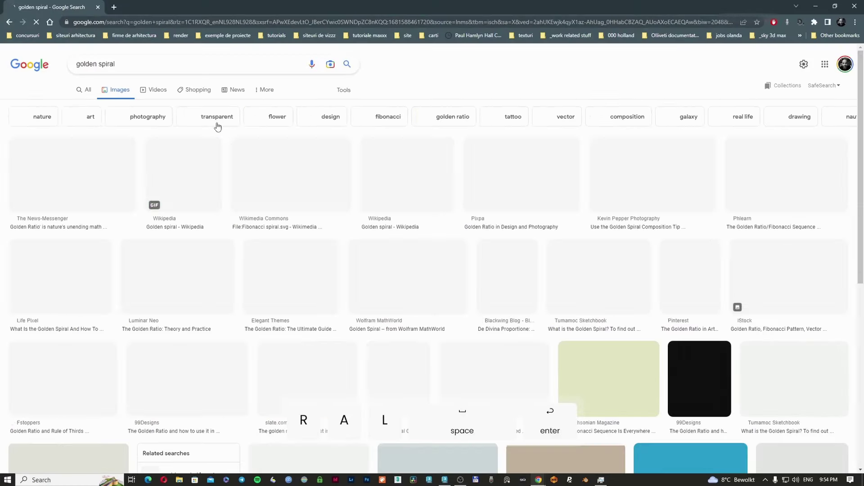
{"action": "left_click", "coordinate": [290, 185]}
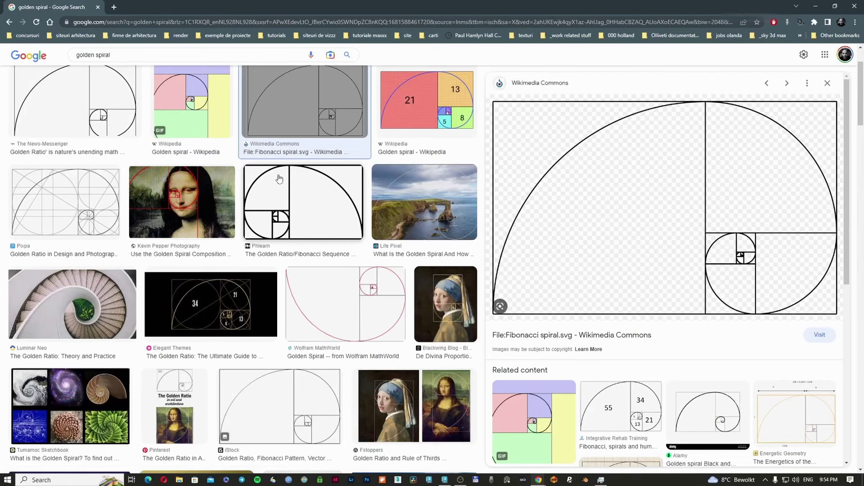
- Search for "golden number" in a new browser tab, highlight the golden ratio's decimal value and look through the results
{"action": "left_click", "coordinate": [114, 7]}
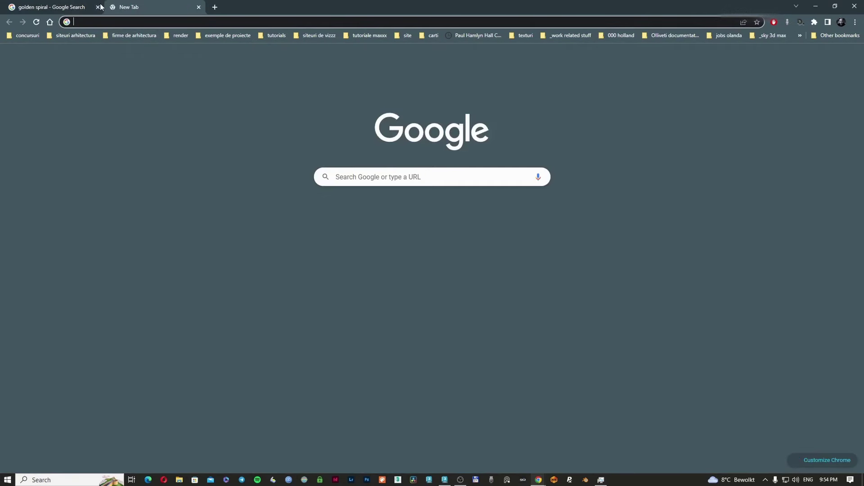
{"action": "type", "text": "golden number"}
{"action": "key", "text": "Return"}
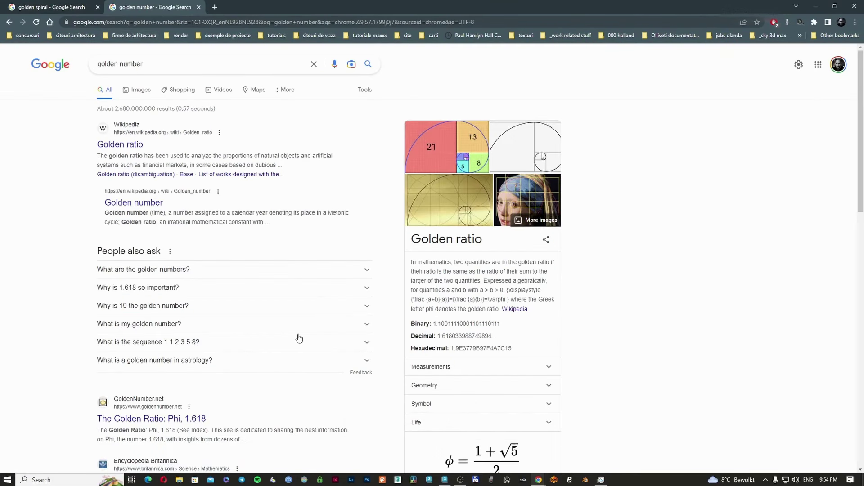
{"action": "left_click_drag", "start_coordinate": [436, 336], "coordinate": [523, 341]}
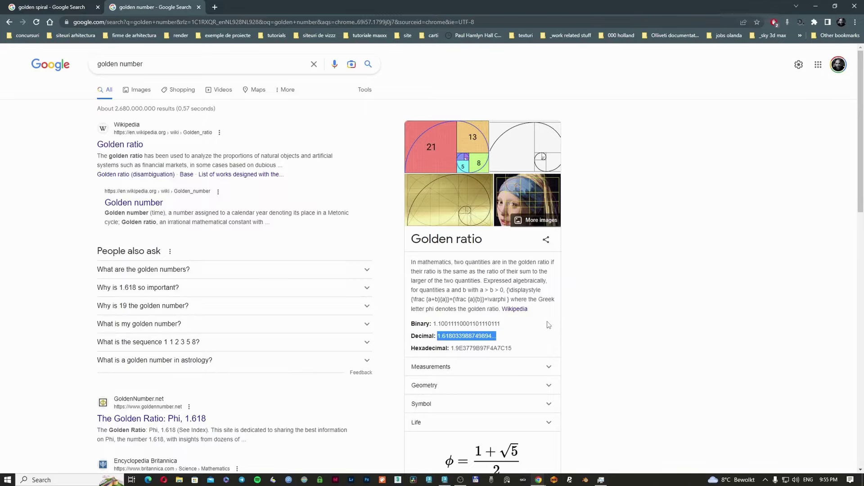
{"action": "scroll", "coordinate": [549, 325], "scroll_direction": "down", "scroll_amount": 4}
{"action": "scroll", "coordinate": [546, 327], "scroll_direction": "up", "scroll_amount": 3}
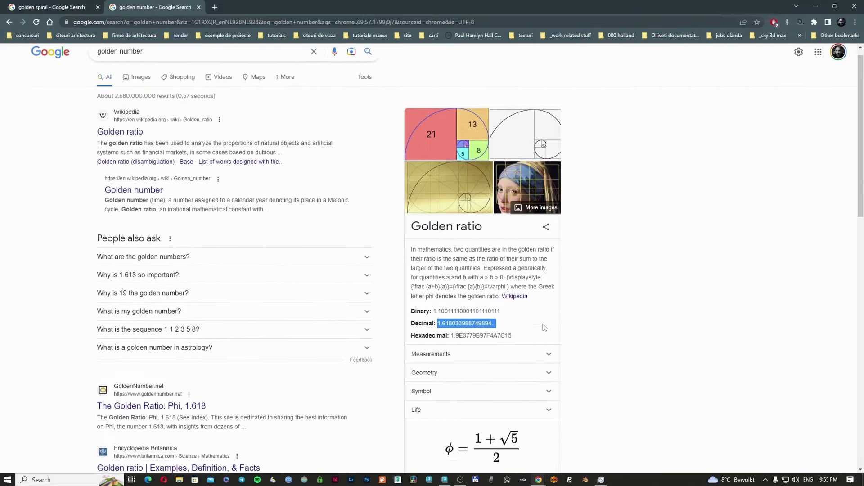
{"action": "scroll", "coordinate": [545, 327], "scroll_direction": "up", "scroll_amount": 1}
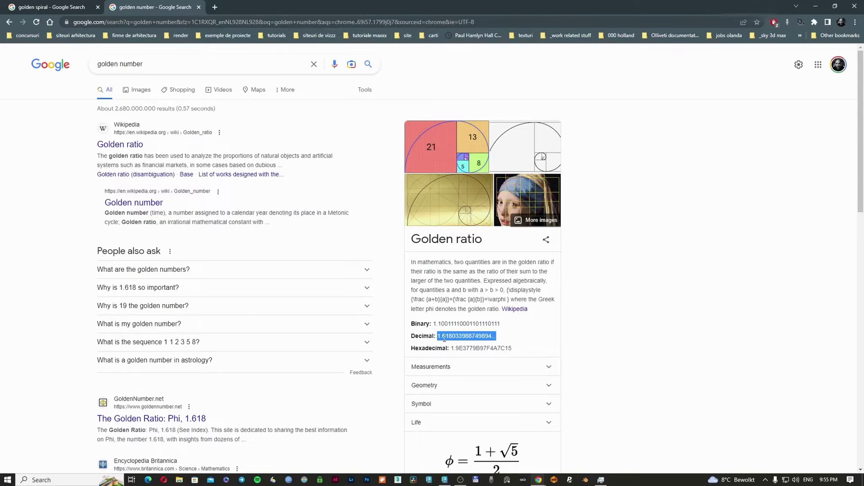
{"action": "scroll", "coordinate": [441, 334], "scroll_direction": "down", "scroll_amount": 5}
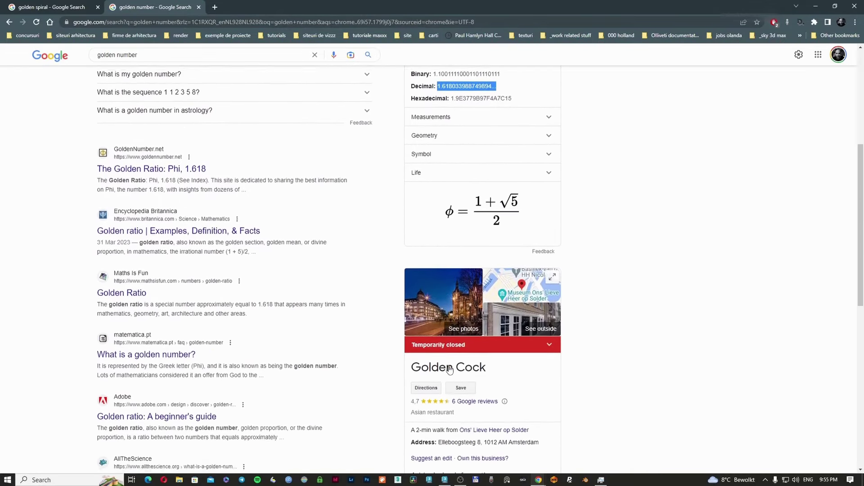
{"action": "scroll", "coordinate": [449, 370], "scroll_direction": "up", "scroll_amount": 3}
{"action": "scroll", "coordinate": [450, 370], "scroll_direction": "down", "scroll_amount": 1}
{"action": "scroll", "coordinate": [449, 370], "scroll_direction": "up", "scroll_amount": 3}
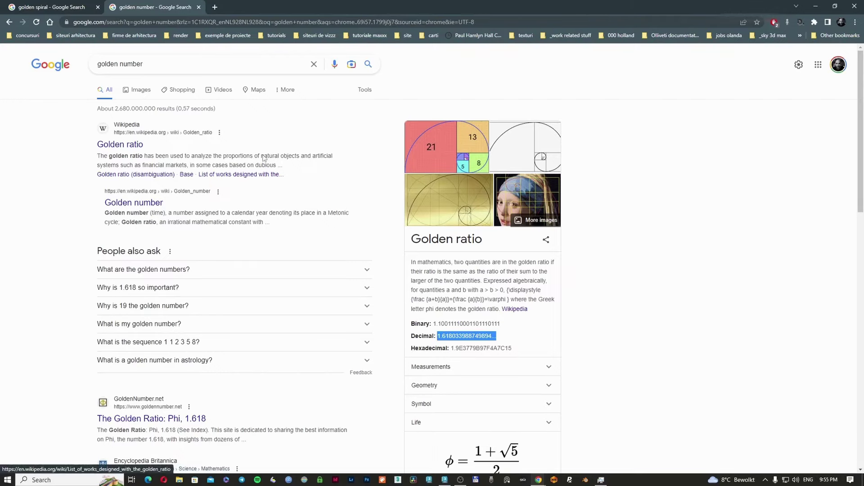
- Search for "fibonacci" in another new tab and open the Fibonacci Sequence page on Maths Is Fun
{"action": "left_click", "coordinate": [215, 6]}
{"action": "type", "text": "fi bonacci"}
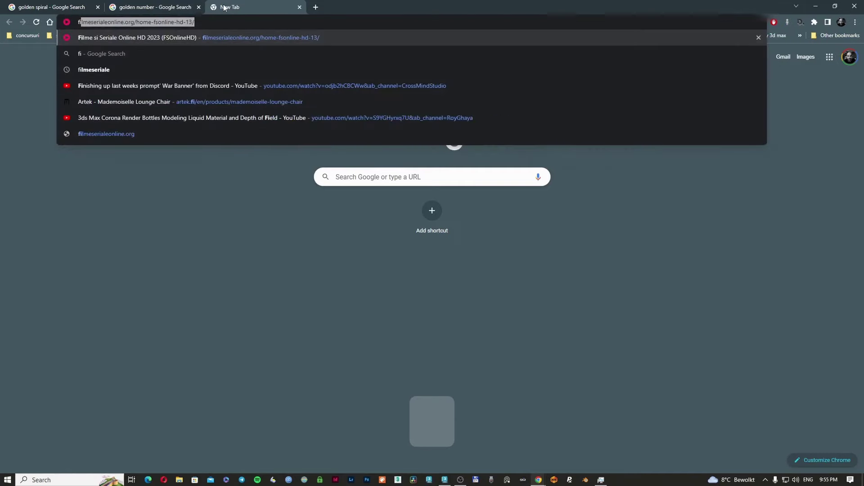
{"action": "key", "text": "Return"}
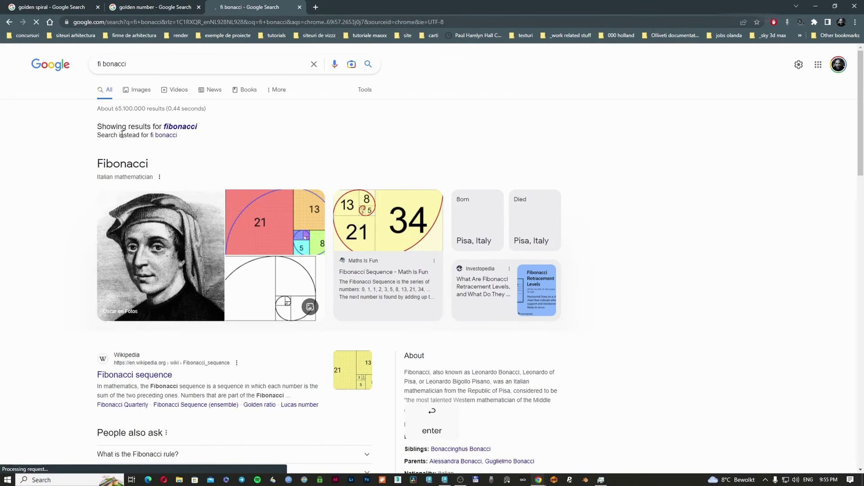
{"action": "left_click", "coordinate": [180, 127]}
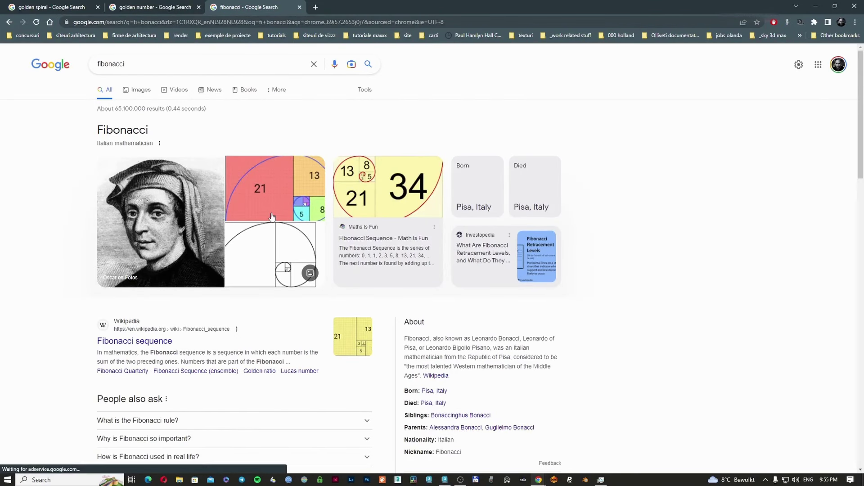
{"action": "left_click", "coordinate": [440, 266]}
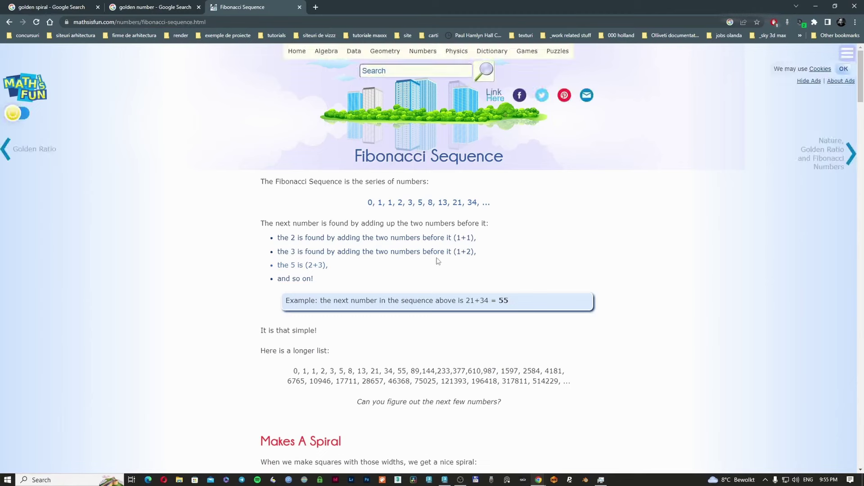
- Examine the first numbers of the Fibonacci sequence and the spiral illustrations further down the page
{"action": "double_click", "coordinate": [380, 202]}
{"action": "double_click", "coordinate": [387, 202]}
{"action": "left_click", "coordinate": [370, 203]}
{"action": "scroll", "coordinate": [522, 202], "scroll_direction": "down", "scroll_amount": 8}
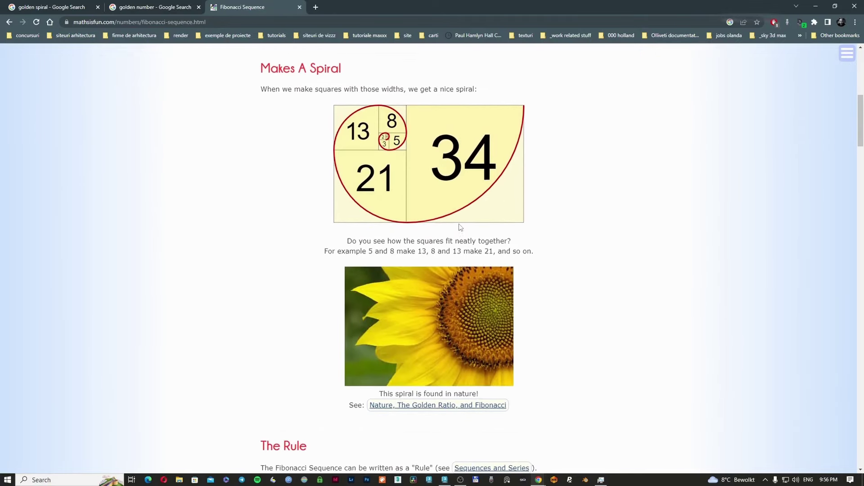
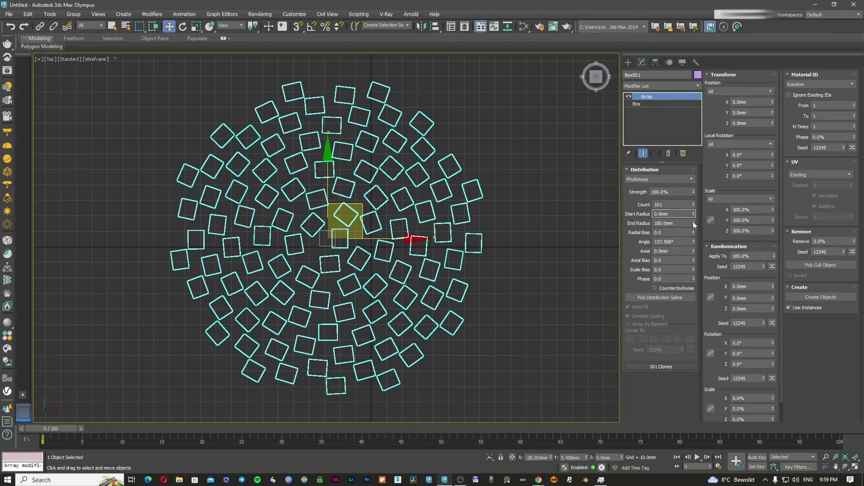
- Try an End Radius of about 220 mm on the phyllotaxis array and view the clones in shaded display
{"action": "left_click_drag", "start_coordinate": [693, 225], "coordinate": [677, 194]}
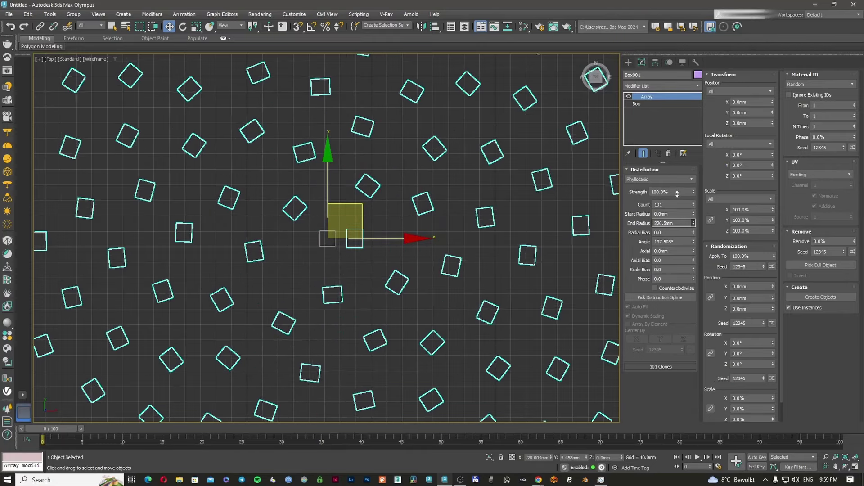
{"action": "key", "text": "F3"}
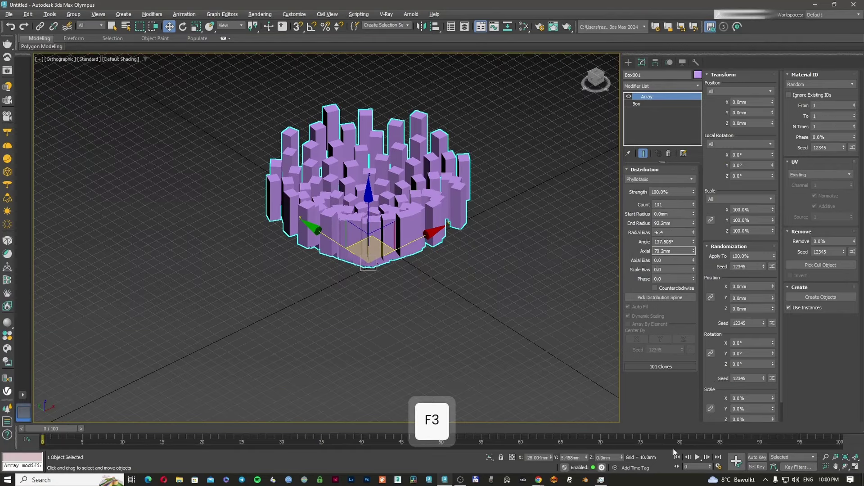
{"action": "middle_click_drag", "start_coordinate": [492, 239], "coordinate": [454, 215], "text": "alt"}
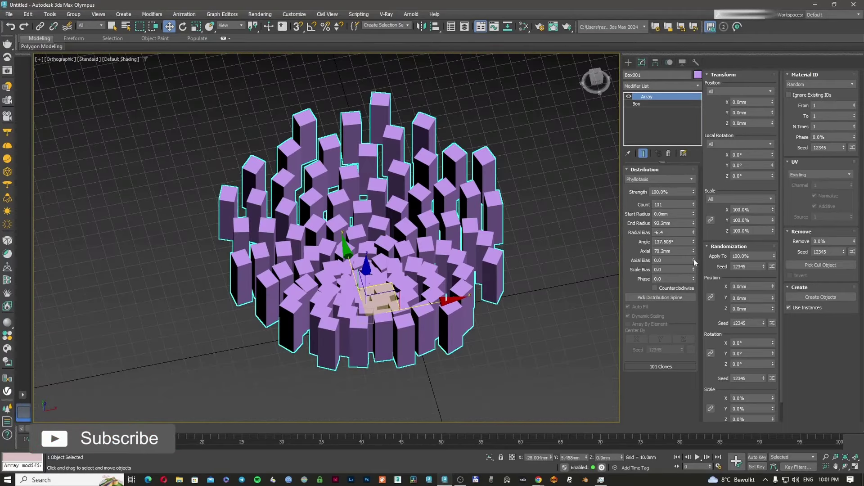
- Set the phyllotaxis array's Scale Bias to about -6.9 after trying out the Axial Bias
{"action": "left_click_drag", "start_coordinate": [694, 260], "coordinate": [694, 268]}
{"action": "right_click", "coordinate": [695, 270]}
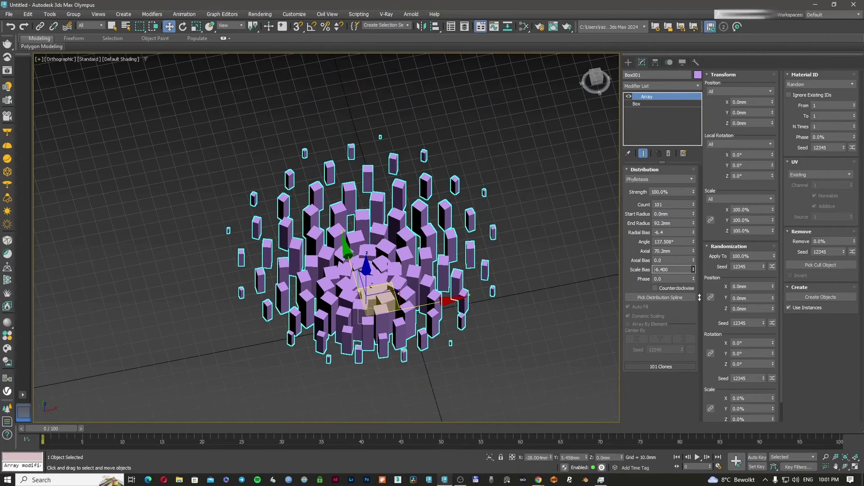
{"action": "left_click_drag", "start_coordinate": [699, 298], "coordinate": [699, 298]}
{"action": "scroll", "coordinate": [481, 265], "scroll_direction": "up", "scroll_amount": 2}
{"action": "middle_click_drag", "start_coordinate": [484, 270], "coordinate": [379, 293], "text": "alt"}
- Show the array from the top in wireframe and increase its End Radius to about 165 mm
{"action": "key", "text": "t"}
{"action": "key", "text": "z"}
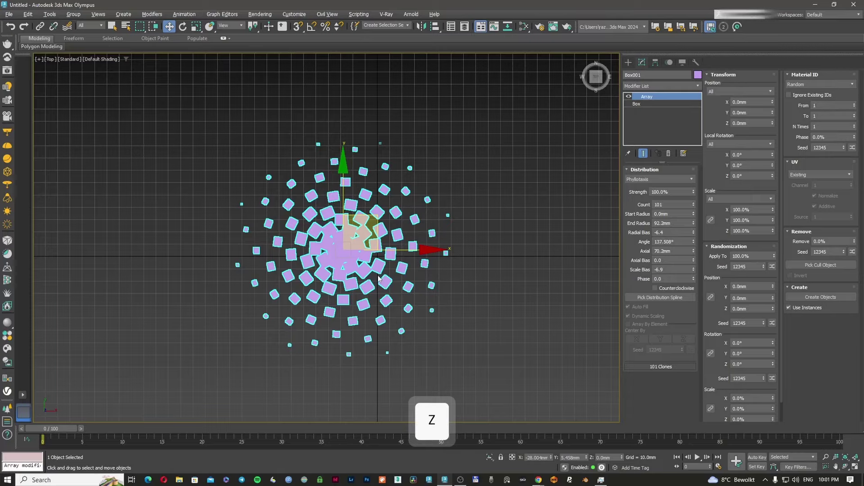
{"action": "scroll", "coordinate": [357, 265], "scroll_direction": "up", "scroll_amount": 4}
{"action": "scroll", "coordinate": [357, 264], "scroll_direction": "up", "scroll_amount": 2}
{"action": "key", "text": "F3"}
{"action": "scroll", "coordinate": [358, 265], "scroll_direction": "down", "scroll_amount": 2}
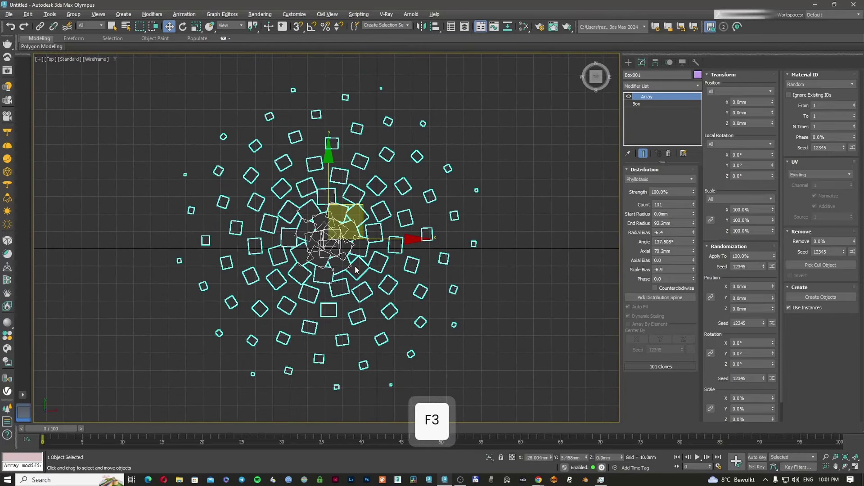
{"action": "middle_click_drag", "start_coordinate": [357, 270], "coordinate": [363, 290]}
{"action": "left_click_drag", "start_coordinate": [694, 223], "coordinate": [656, 390]}
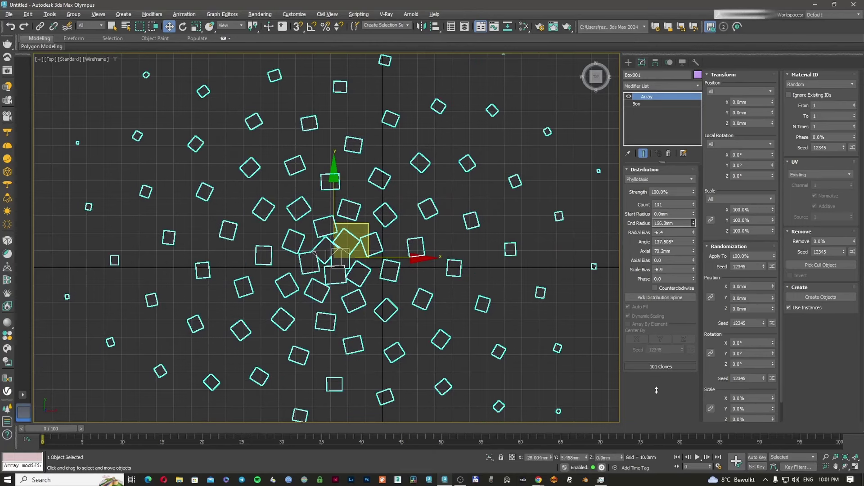
{"action": "scroll", "coordinate": [520, 311], "scroll_direction": "down", "scroll_amount": 2}
{"action": "scroll", "coordinate": [419, 292], "scroll_direction": "up", "scroll_amount": 4}
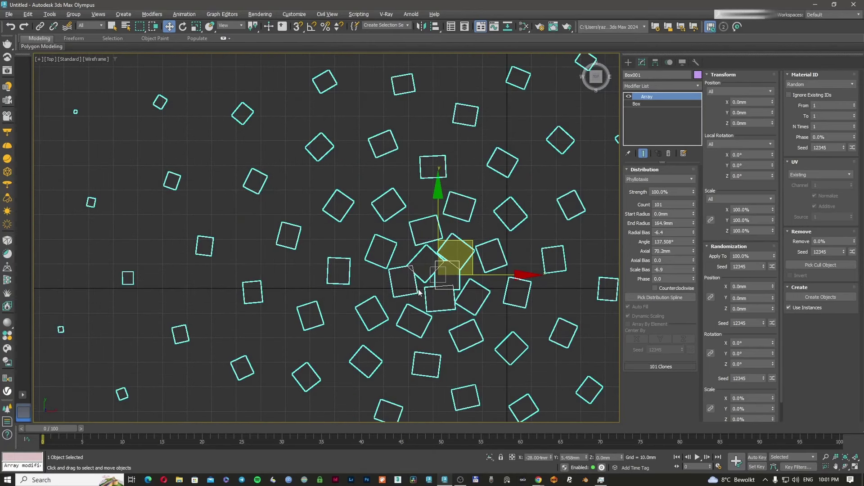
- Try out different Phase values on the phyllotaxis array while viewing the whole pattern from the top
{"action": "scroll", "coordinate": [448, 260], "scroll_direction": "down", "scroll_amount": 1}
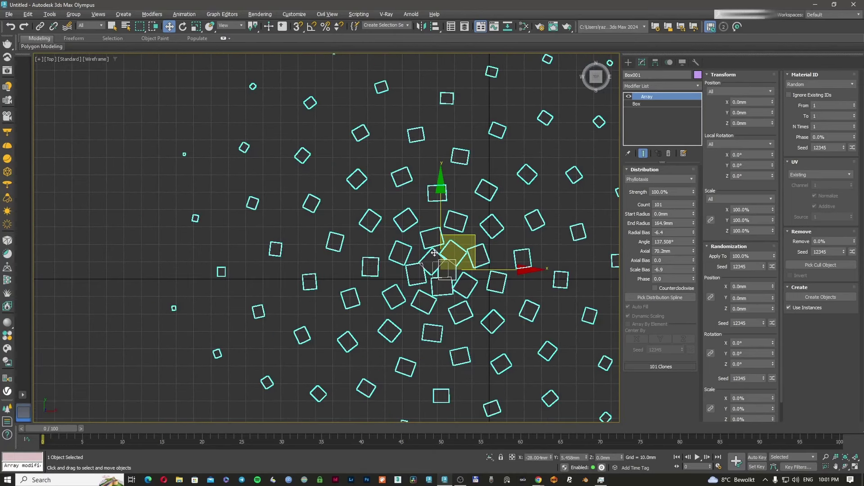
{"action": "scroll", "coordinate": [443, 258], "scroll_direction": "up", "scroll_amount": 3}
{"action": "scroll", "coordinate": [447, 275], "scroll_direction": "down", "scroll_amount": 3}
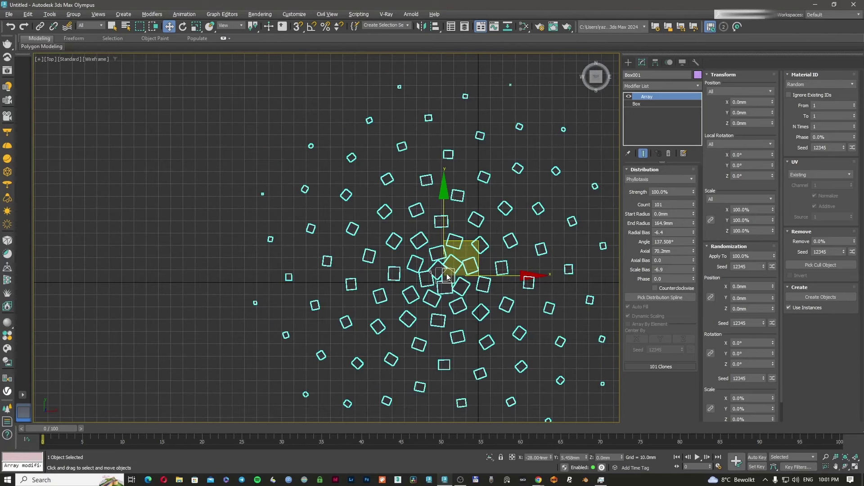
{"action": "scroll", "coordinate": [253, 303], "scroll_direction": "down", "scroll_amount": 4}
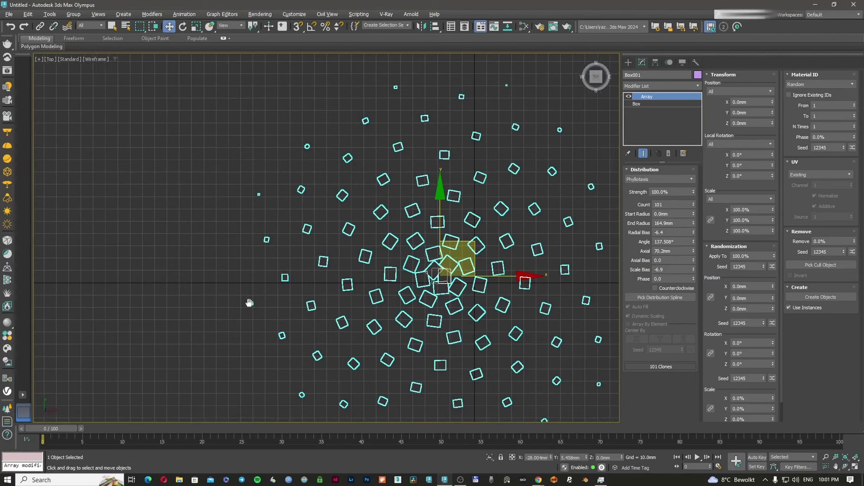
{"action": "scroll", "coordinate": [316, 318], "scroll_direction": "up", "scroll_amount": 2}
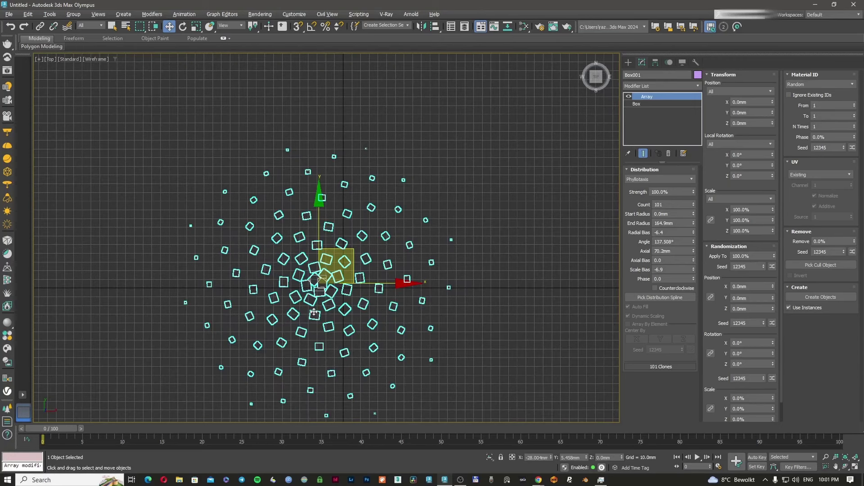
{"action": "scroll", "coordinate": [305, 317], "scroll_direction": "down", "scroll_amount": 3}
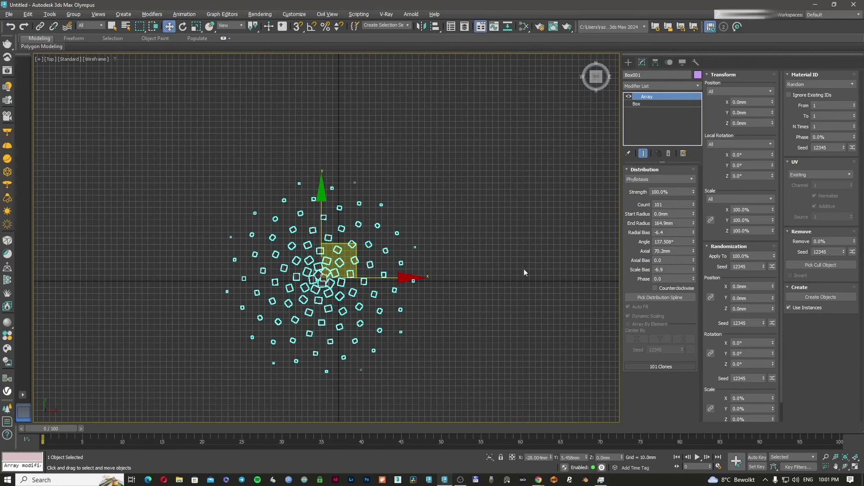
{"action": "left_click_drag", "start_coordinate": [693, 279], "coordinate": [682, 121]}
{"action": "right_click", "coordinate": [682, 122]}
- Animate the array's Phase with Auto Key, then scrub the timeline in shaded display to review the motion
{"action": "key", "text": "n"}
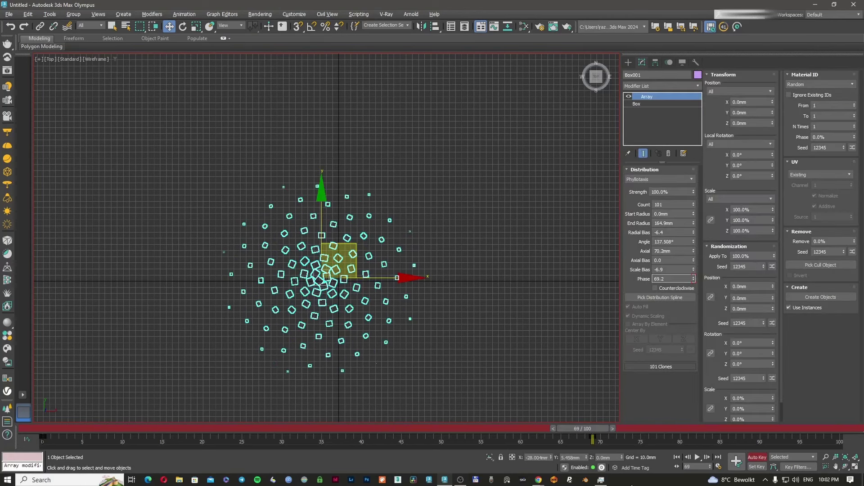
{"action": "left_click", "coordinate": [490, 347]}
{"action": "key", "text": "n"}
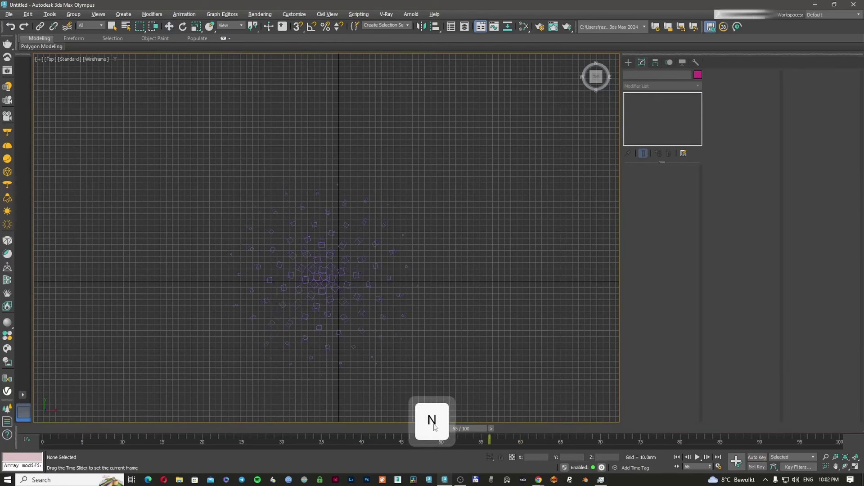
{"action": "key", "text": "F3"}
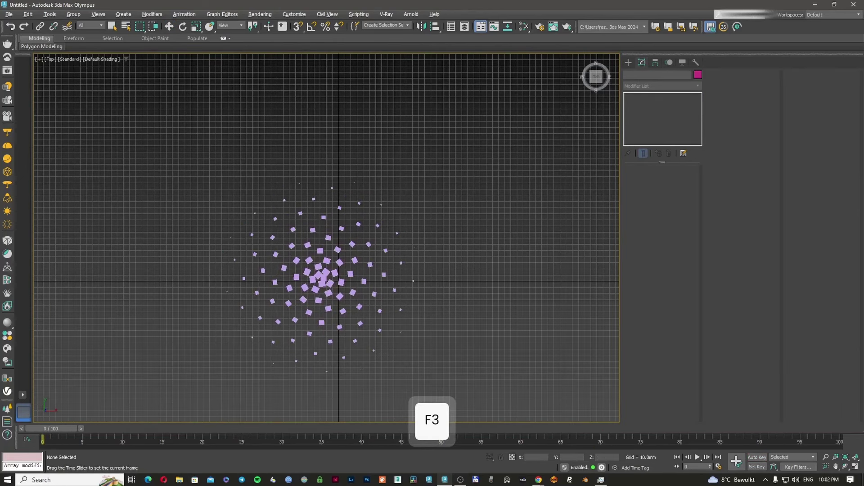
{"action": "left_click_drag", "start_coordinate": [53, 428], "coordinate": [425, 445]}
{"action": "left_click_drag", "start_coordinate": [483, 441], "coordinate": [38, 460]}
{"action": "scroll", "coordinate": [310, 285], "scroll_direction": "up", "scroll_amount": 5}
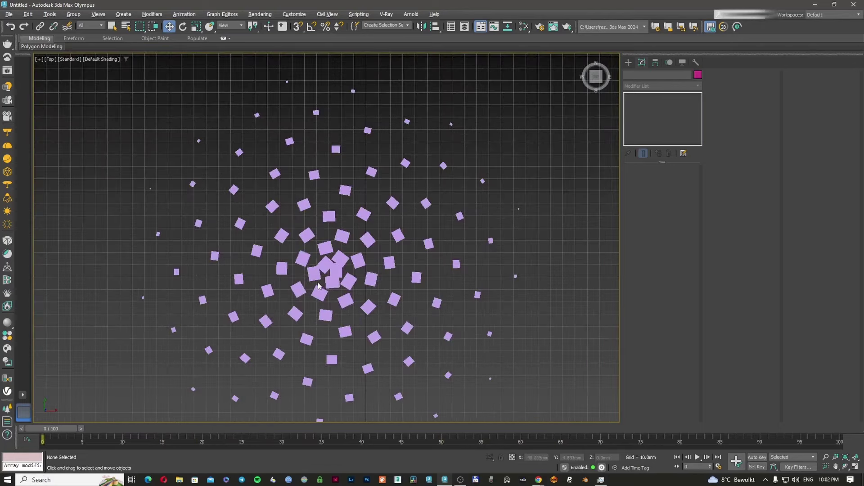
- Reselect the array, undo the last change and try the Counterclockwise option on the phyllotaxis distribution
{"action": "left_click", "coordinate": [319, 283]}
{"action": "key", "text": "ctrl+z"}
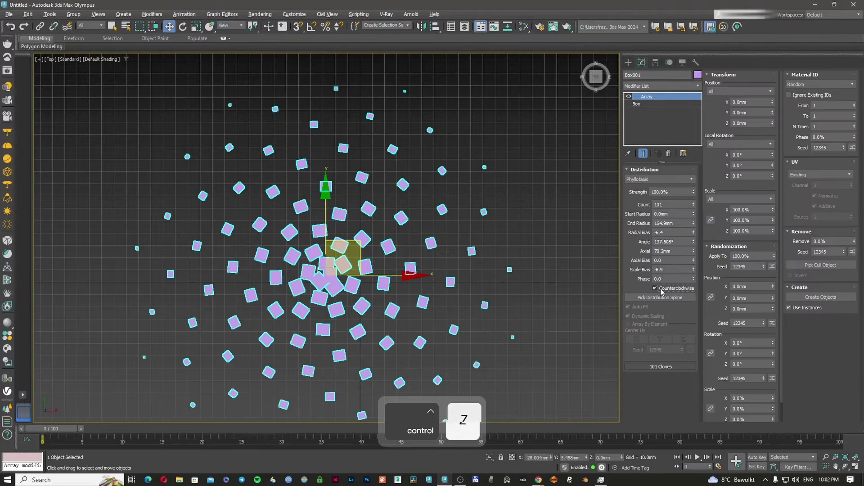
{"action": "left_click", "coordinate": [662, 290]}
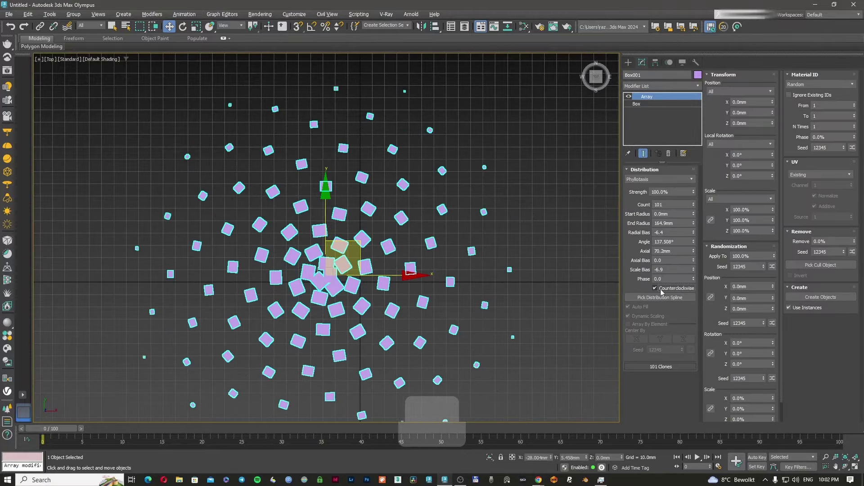
{"action": "middle_click_drag", "start_coordinate": [397, 252], "coordinate": [403, 283], "text": "alt"}
{"action": "left_click", "coordinate": [674, 290]}
{"action": "left_click", "coordinate": [674, 290]}
- Draw a curved line beside the array and pick it as the phyllotaxis distribution spline
{"action": "left_click", "coordinate": [629, 62]}
{"action": "left_click", "coordinate": [639, 75]}
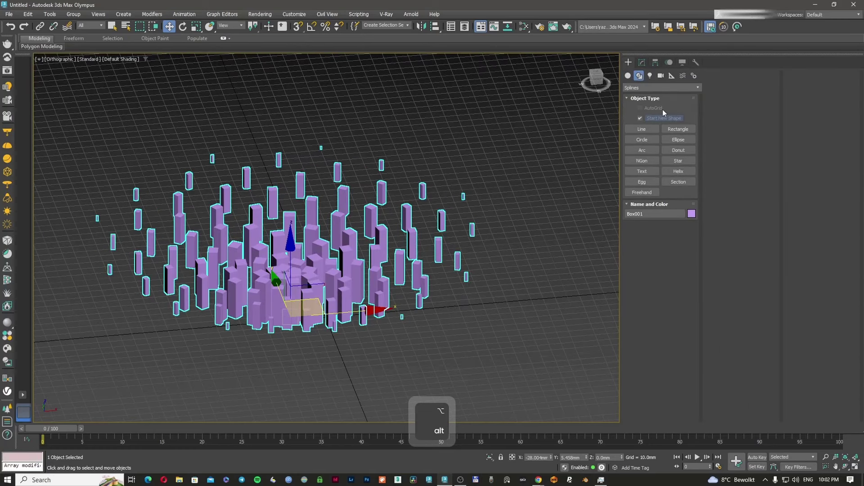
{"action": "left_click", "coordinate": [645, 130]}
{"action": "scroll", "coordinate": [482, 257], "scroll_direction": "down", "scroll_amount": 3}
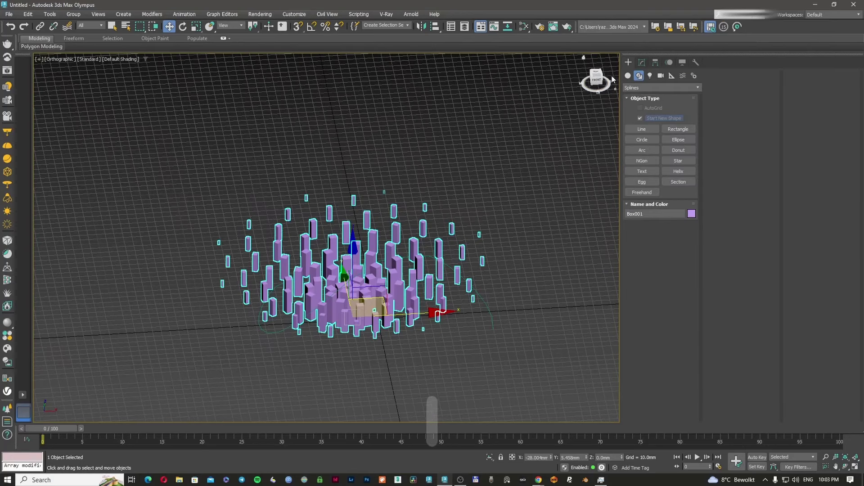
{"action": "left_click", "coordinate": [642, 62]}
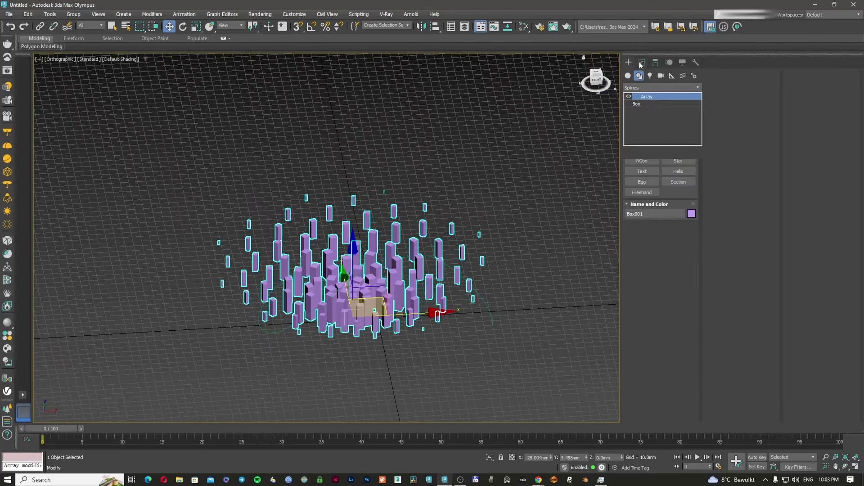
{"action": "left_click", "coordinate": [660, 298]}
{"action": "left_click", "coordinate": [484, 300]}
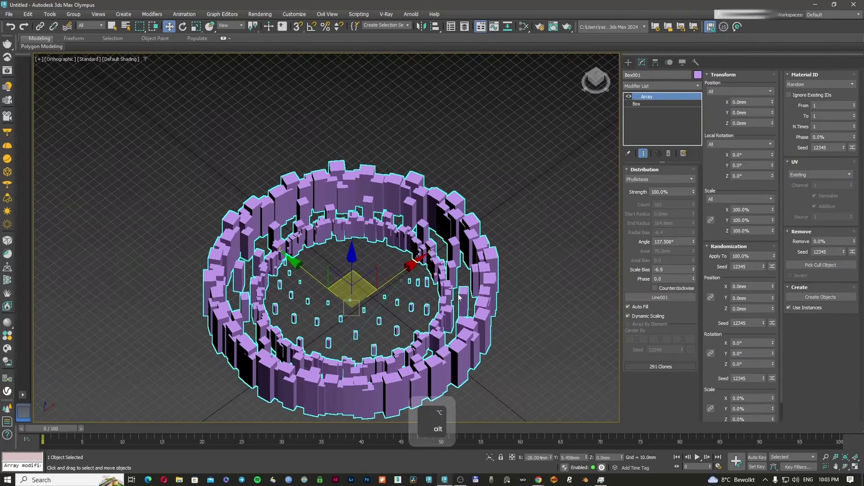
- Raise the end vertex of the distribution line well above the ground so the clones climb into a tower
{"action": "middle_click_drag", "start_coordinate": [485, 300], "coordinate": [489, 178], "text": "alt"}
{"action": "left_click", "coordinate": [399, 226]}
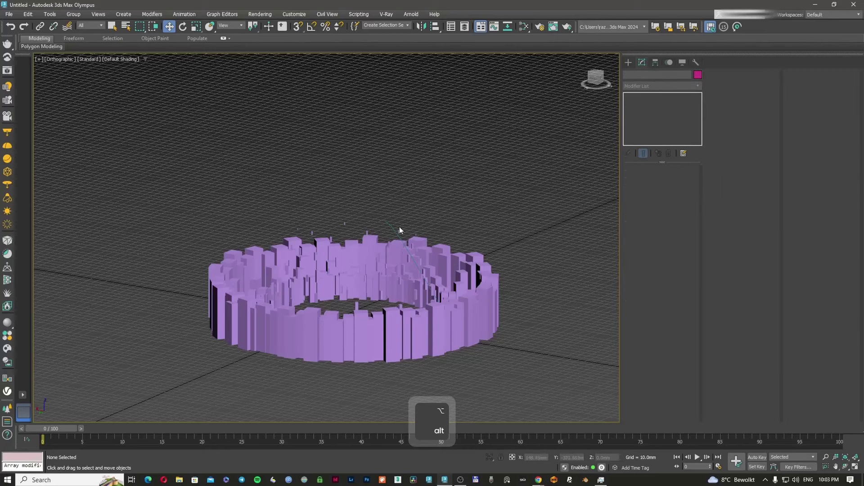
{"action": "left_click", "coordinate": [650, 191]}
{"action": "left_click_drag", "start_coordinate": [386, 155], "coordinate": [385, 18]}
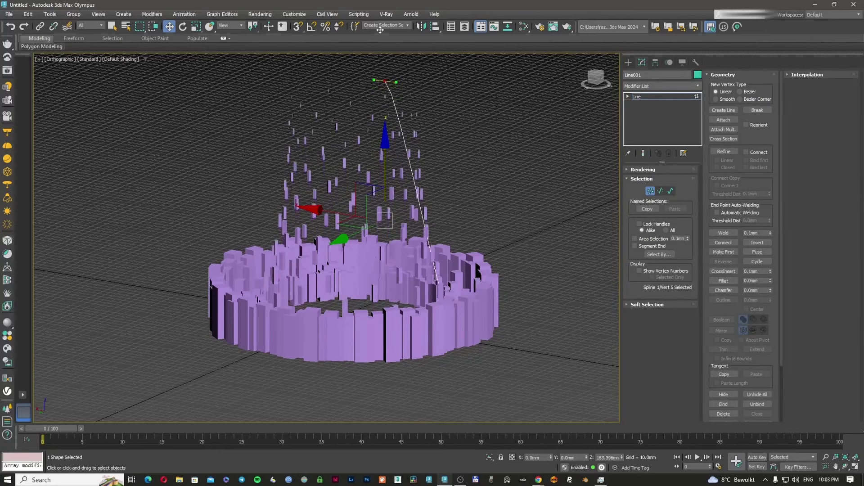
{"action": "scroll", "coordinate": [400, 171], "scroll_direction": "down", "scroll_amount": 3}
{"action": "middle_click_drag", "start_coordinate": [400, 172], "coordinate": [360, 178], "text": "alt"}
{"action": "middle_click_drag", "start_coordinate": [388, 204], "coordinate": [382, 276]}
{"action": "scroll", "coordinate": [379, 263], "scroll_direction": "up", "scroll_amount": 5}
{"action": "key", "text": "F3"}
{"action": "key", "text": "F3"}
{"action": "scroll", "coordinate": [380, 263], "scroll_direction": "down", "scroll_amount": 3}
- Raise the line's fourth vertex to a height of about 81 mm, checking the clones in wireframe and shaded display
{"action": "key", "text": "F3"}
{"action": "left_click", "coordinate": [228, 263]}
{"action": "key", "text": "F3"}
{"action": "mouse_move", "coordinate": [180, 264]}
{"action": "left_mouse_down"}
{"action": "mouse_move", "coordinate": [238, 264]}
{"action": "mouse_move", "coordinate": [320, 314]}
{"action": "left_mouse_up"}
{"action": "key", "text": "F3"}
{"action": "left_click_drag", "start_coordinate": [425, 350], "coordinate": [428, 350]}
{"action": "mouse_move", "coordinate": [425, 351]}
{"action": "middle_mouse_down", "text": "alt"}
{"action": "mouse_move", "coordinate": [378, 328]}
{"action": "mouse_move", "coordinate": [384, 288]}
{"action": "middle_mouse_up", "text": "alt"}
{"action": "key", "text": "F3"}
{"action": "mouse_move", "coordinate": [384, 284]}
{"action": "left_mouse_down"}
{"action": "mouse_move", "coordinate": [381, 196]}
{"action": "mouse_move", "coordinate": [380, 229]}
{"action": "mouse_move", "coordinate": [380, 220]}
{"action": "left_mouse_up"}
{"action": "mouse_move", "coordinate": [395, 287]}
{"action": "middle_mouse_down", "text": "alt"}
{"action": "mouse_move", "coordinate": [441, 318]}
{"action": "mouse_move", "coordinate": [415, 290]}
{"action": "middle_mouse_up", "text": "alt"}
{"action": "key", "text": "F3"}
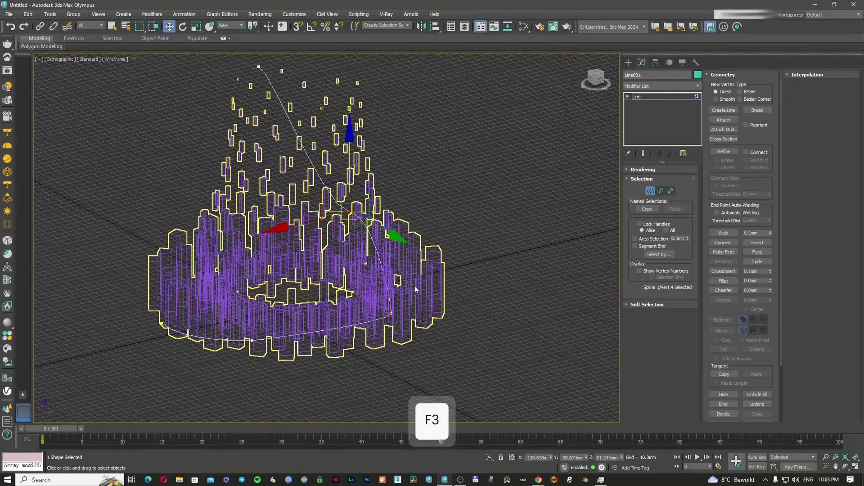
- Reposition further vertices of the distribution line to reshape its lower curve, then leave vertex editing
{"action": "left_click_drag", "start_coordinate": [430, 330], "coordinate": [430, 330]}
{"action": "middle_click_drag", "start_coordinate": [390, 263], "coordinate": [440, 280], "text": "alt"}
{"action": "scroll", "coordinate": [440, 277], "scroll_direction": "down", "scroll_amount": 2}
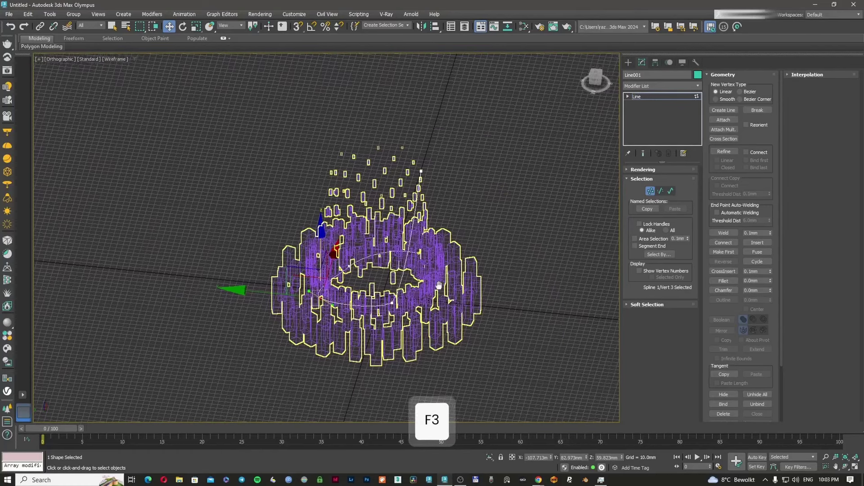
{"action": "scroll", "coordinate": [436, 272], "scroll_direction": "up", "scroll_amount": 2}
{"action": "left_click", "coordinate": [408, 240]}
{"action": "mouse_move", "coordinate": [416, 239]}
{"action": "left_mouse_down"}
{"action": "mouse_move", "coordinate": [439, 172]}
{"action": "mouse_move", "coordinate": [386, 232]}
{"action": "left_mouse_up"}
{"action": "key", "text": "F3"}
{"action": "middle_click_drag", "start_coordinate": [386, 233], "coordinate": [347, 278]}
{"action": "left_click", "coordinate": [650, 191]}
- Adjust the vertex at the distribution line's bend and hide the grid in shaded display
{"action": "middle_click_drag", "start_coordinate": [530, 244], "coordinate": [377, 273], "text": "alt"}
{"action": "key", "text": "F3"}
{"action": "key", "text": "1"}
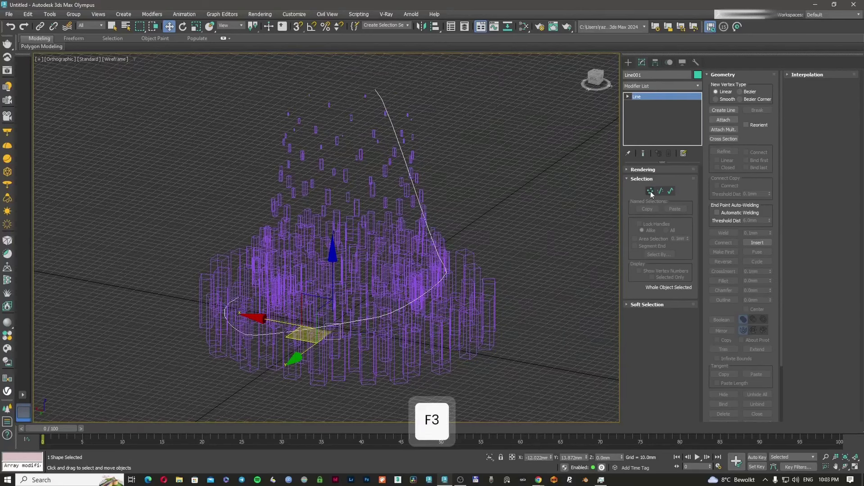
{"action": "left_click", "coordinate": [446, 269]}
{"action": "middle_click_drag", "start_coordinate": [446, 268], "coordinate": [376, 253], "text": "alt"}
{"action": "key", "text": "F3"}
{"action": "key", "text": "g"}
{"action": "middle_click_drag", "start_coordinate": [455, 255], "coordinate": [419, 225], "text": "alt"}
{"action": "scroll", "coordinate": [419, 225], "scroll_direction": "up", "scroll_amount": 3}
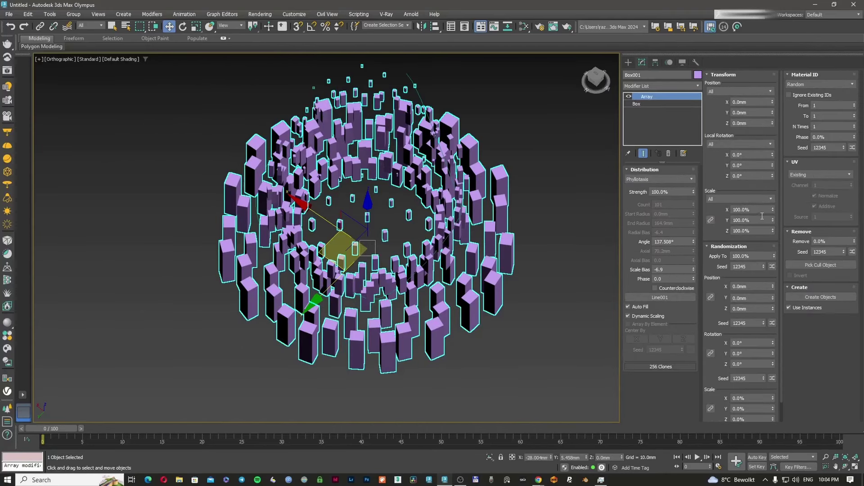
- Try out the array's X scale transform and X position randomization
{"action": "left_click_drag", "start_coordinate": [773, 210], "coordinate": [775, 272]}
{"action": "right_click", "coordinate": [776, 271]}
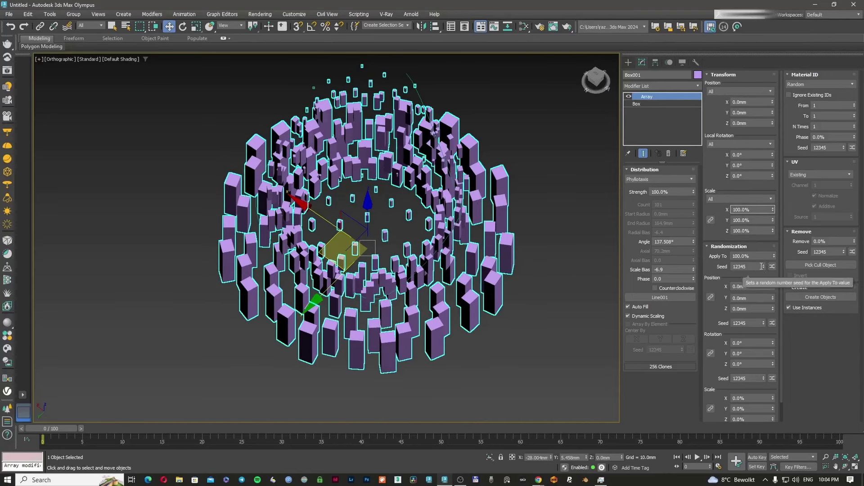
{"action": "left_click_drag", "start_coordinate": [774, 287], "coordinate": [797, 295]}
{"action": "right_click", "coordinate": [797, 295]}
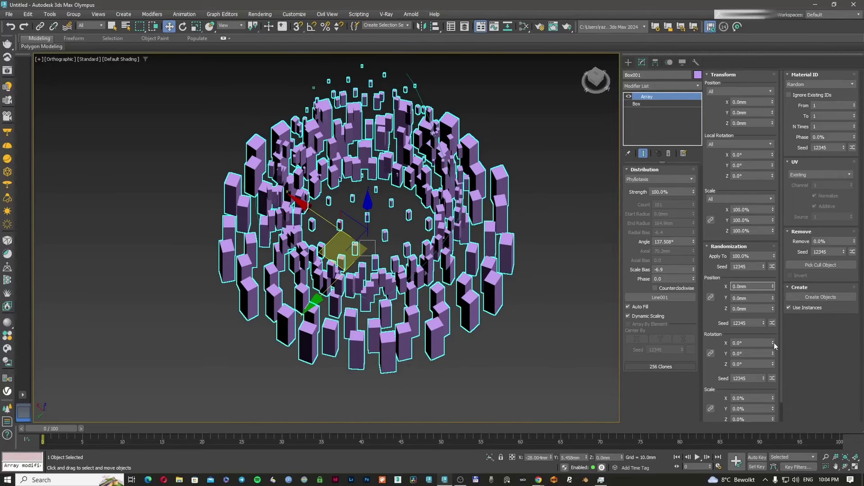
- Randomize the clones with a Z rotation of 153.9° and a Z scale of about 52%
{"action": "left_click_drag", "start_coordinate": [774, 366], "coordinate": [582, 195]}
{"action": "mouse_move", "coordinate": [575, 200]}
{"action": "middle_mouse_down", "text": "alt"}
{"action": "mouse_move", "coordinate": [494, 273]}
{"action": "mouse_move", "coordinate": [495, 266]}
{"action": "middle_mouse_up", "text": "alt"}
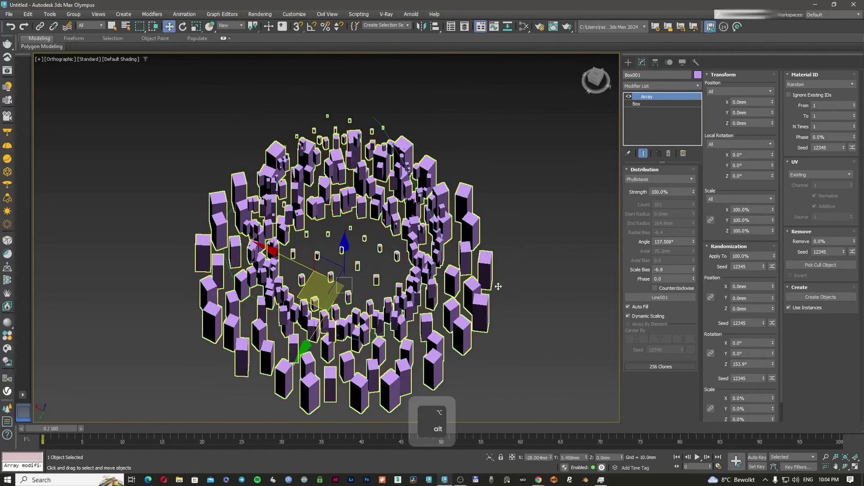
{"action": "left_click_drag", "start_coordinate": [714, 316], "coordinate": [716, 293]}
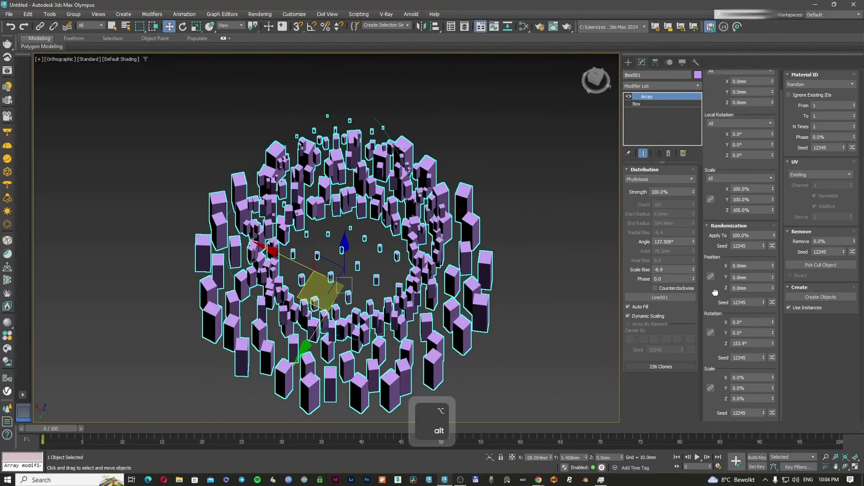
{"action": "left_click_drag", "start_coordinate": [773, 399], "coordinate": [762, 311]}
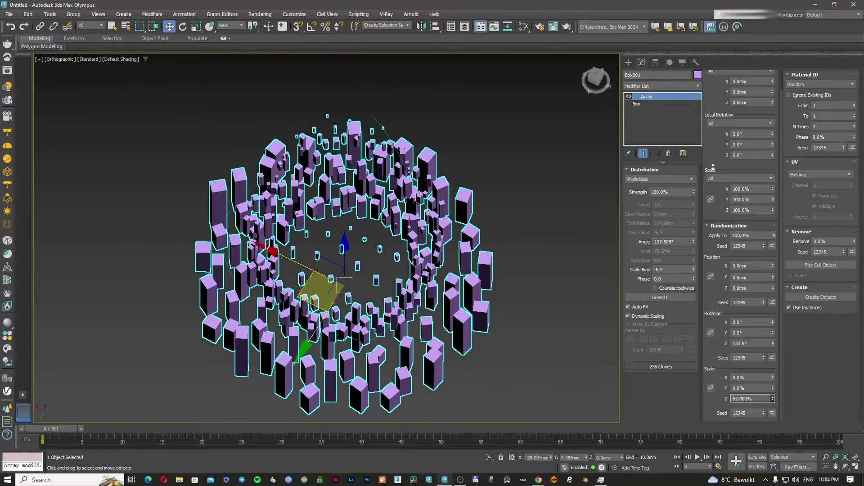
{"action": "mouse_move", "coordinate": [468, 270]}
{"action": "middle_mouse_down", "text": "alt"}
{"action": "mouse_move", "coordinate": [466, 231]}
{"action": "mouse_move", "coordinate": [465, 284]}
{"action": "middle_mouse_up", "text": "alt"}
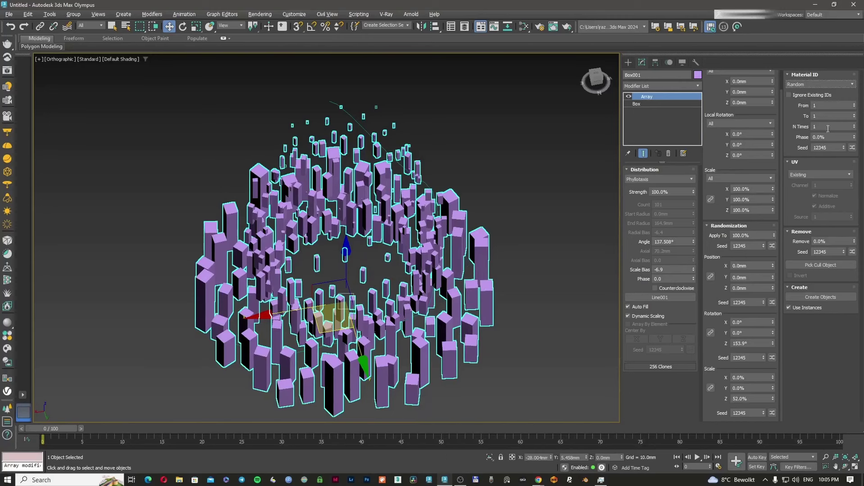
- Look through the array's UV options and set random clone removal to 16.7%
{"action": "left_click", "coordinate": [811, 178]}
{"action": "left_click", "coordinate": [812, 180]}
{"action": "left_click_drag", "start_coordinate": [855, 242], "coordinate": [808, 278]}
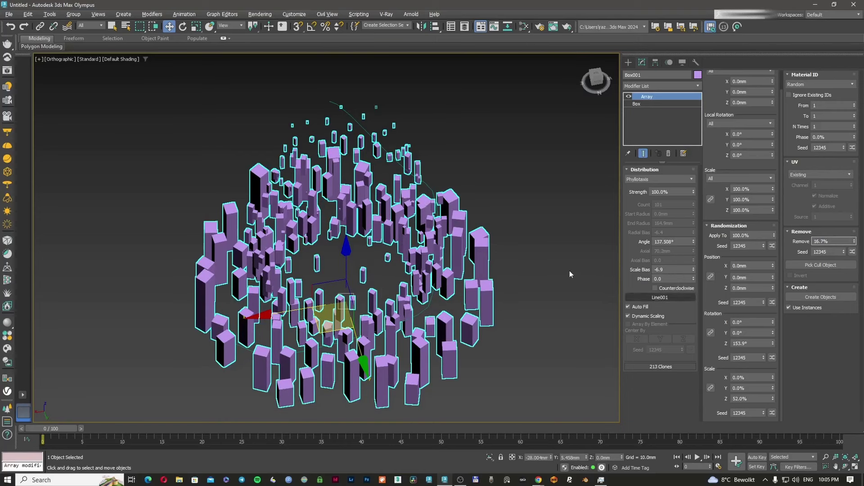
- View the thinned array from several sides and select its distribution line
{"action": "middle_click_drag", "start_coordinate": [441, 275], "coordinate": [480, 223], "text": "alt"}
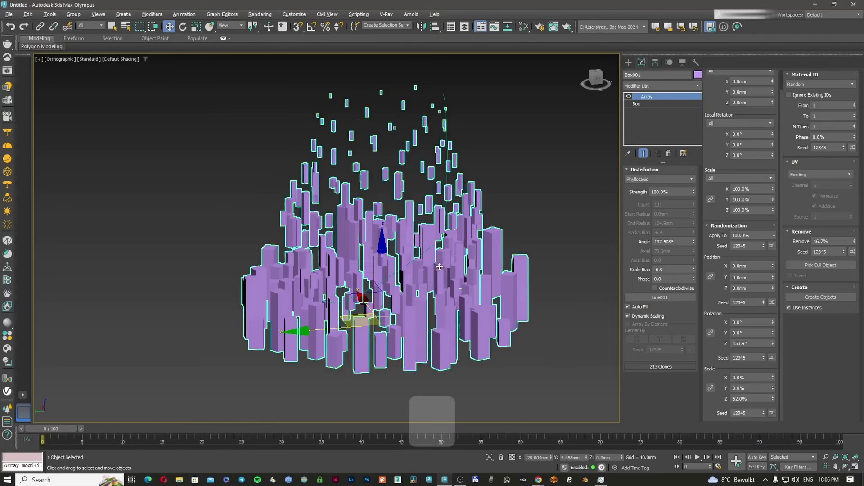
{"action": "mouse_move", "coordinate": [439, 271]}
{"action": "middle_mouse_down", "text": "alt"}
{"action": "mouse_move", "coordinate": [457, 274]}
{"action": "mouse_move", "coordinate": [435, 276]}
{"action": "middle_mouse_up", "text": "alt"}
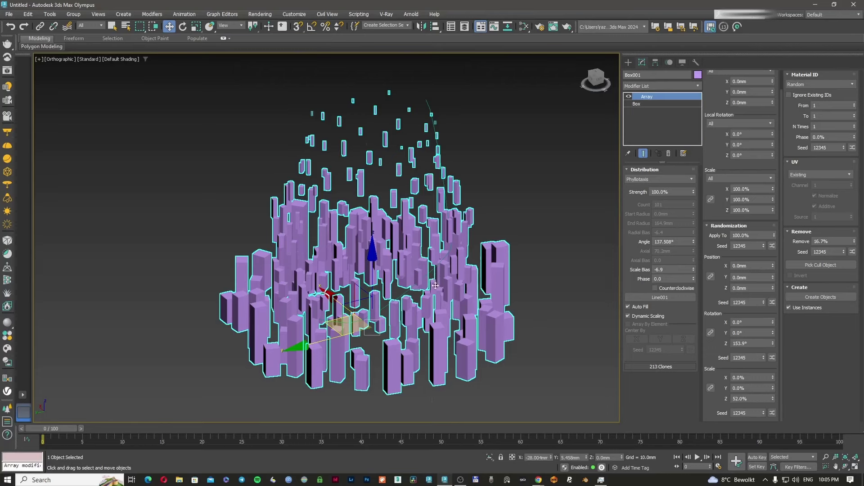
{"action": "left_click", "coordinate": [432, 279]}
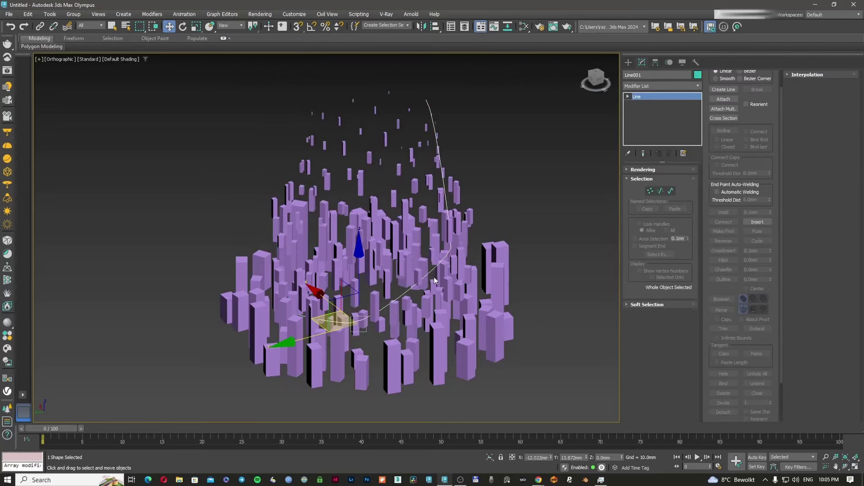
{"action": "middle_click_drag", "start_coordinate": [434, 278], "coordinate": [359, 272], "text": "alt"}
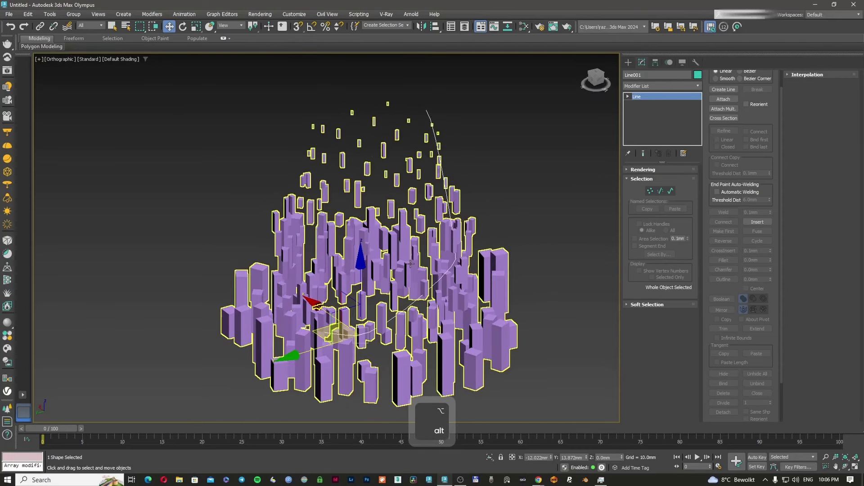